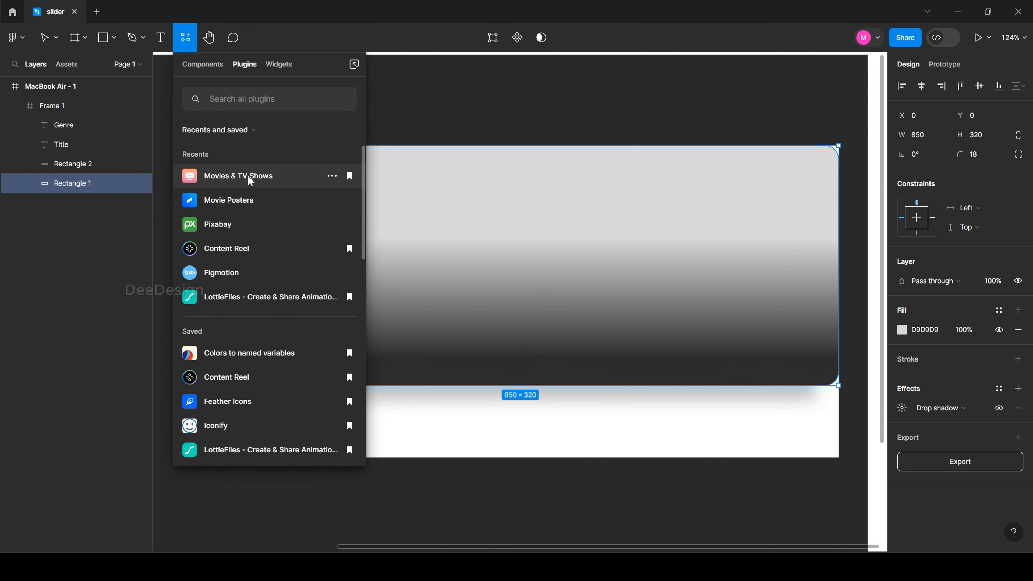
Step: Fill Rectangle 1 with the Rebel Moon backdrop image using the Movies & TV Shows plugin
left_click(295, 175)
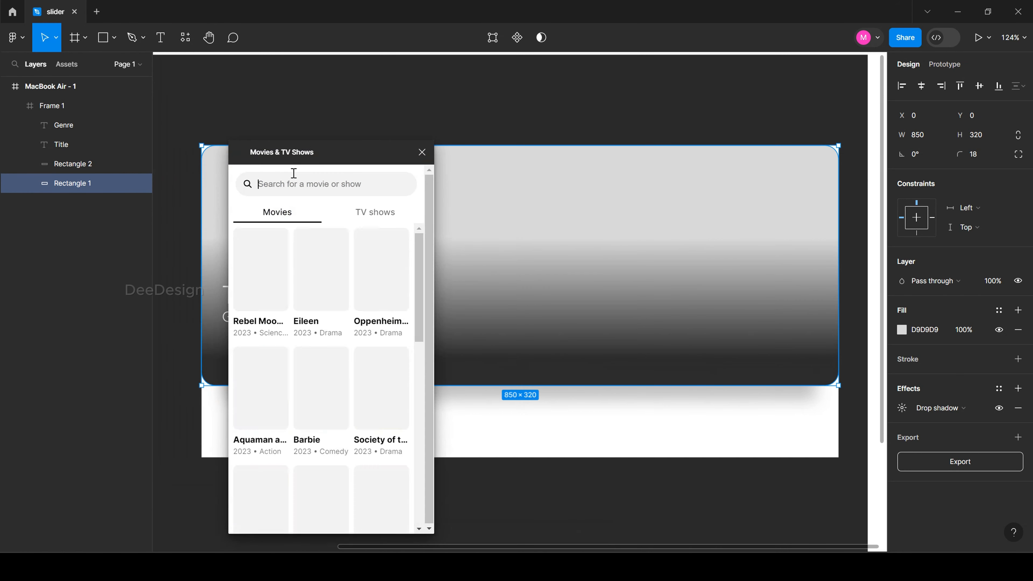
left_click_drag(334, 155, 743, 90)
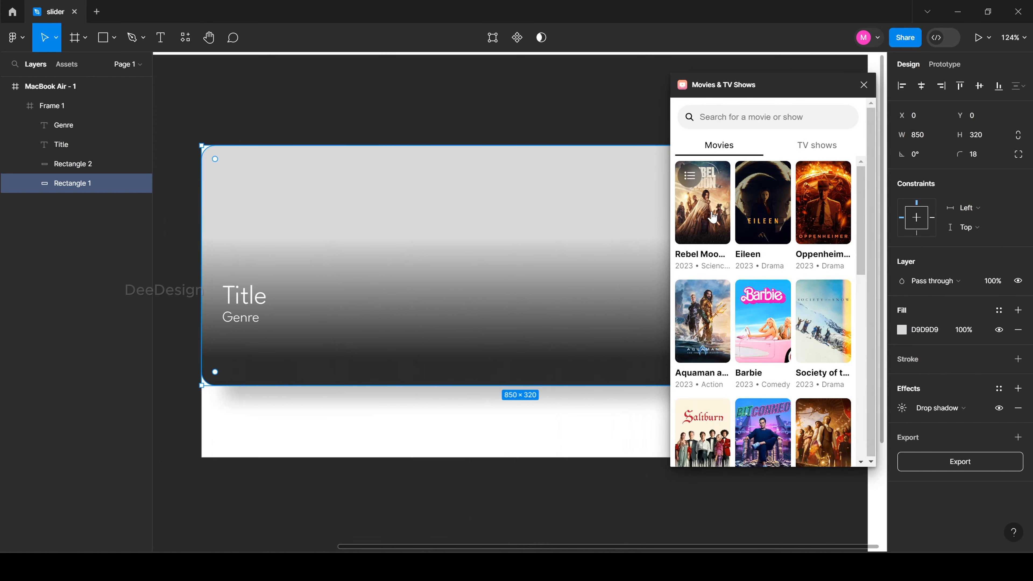
left_click(708, 201)
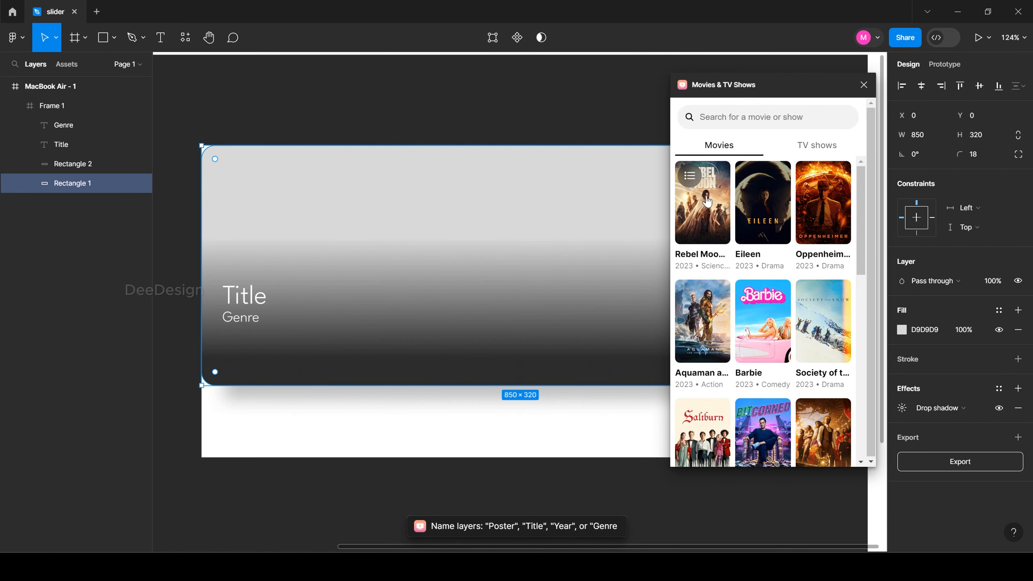
left_click(689, 183)
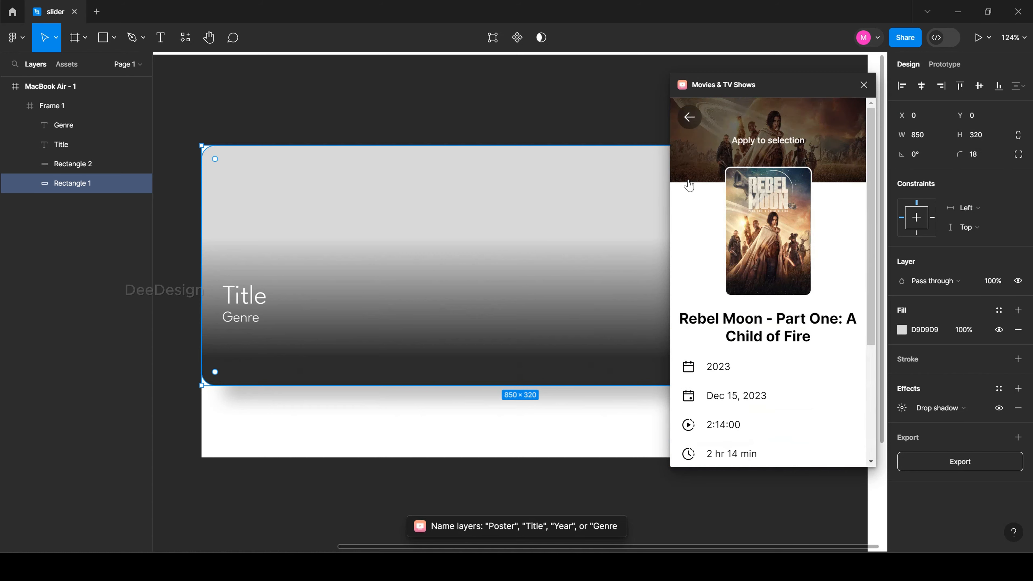
left_click(713, 147)
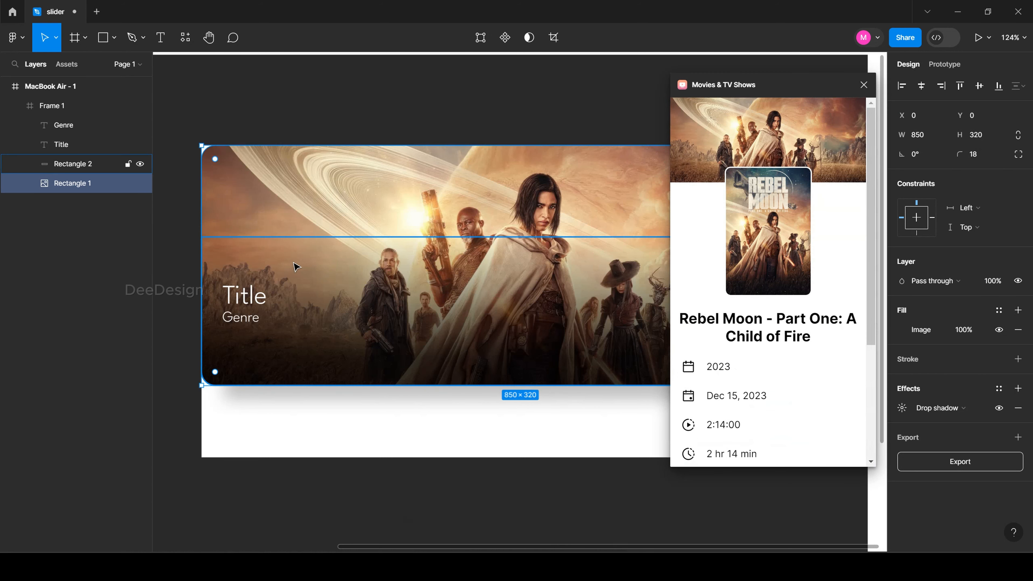
Step: Replace the Title text on the card with the full Rebel Moon movie title from the plugin's details
left_click(243, 299)
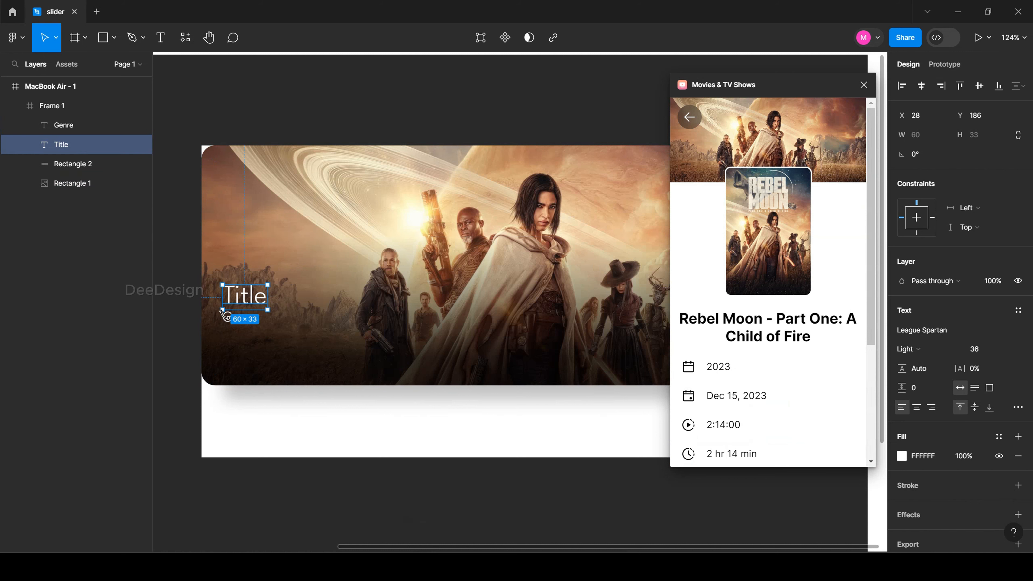
left_click(235, 318, "shift")
left_click(691, 121)
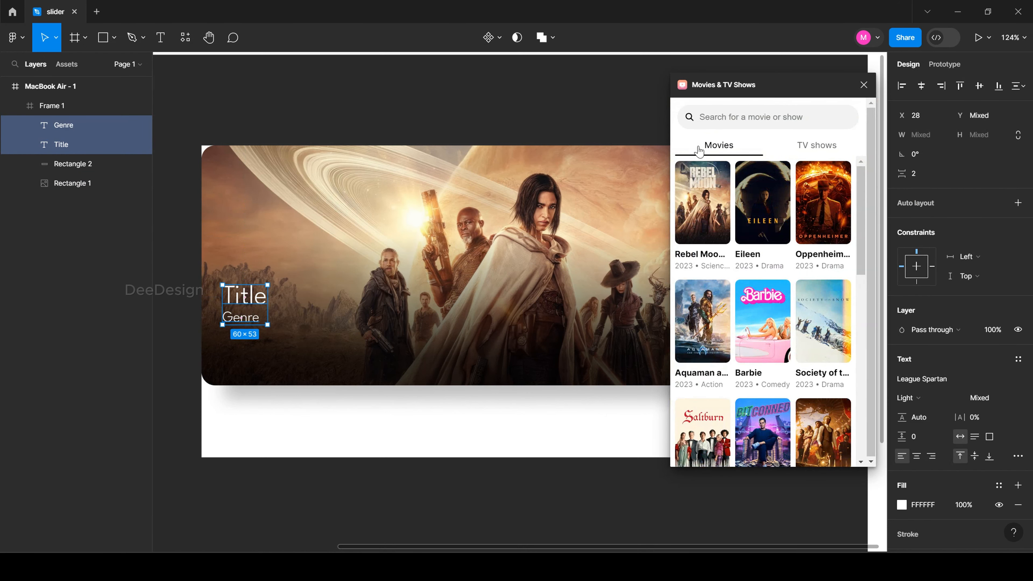
left_click(688, 181)
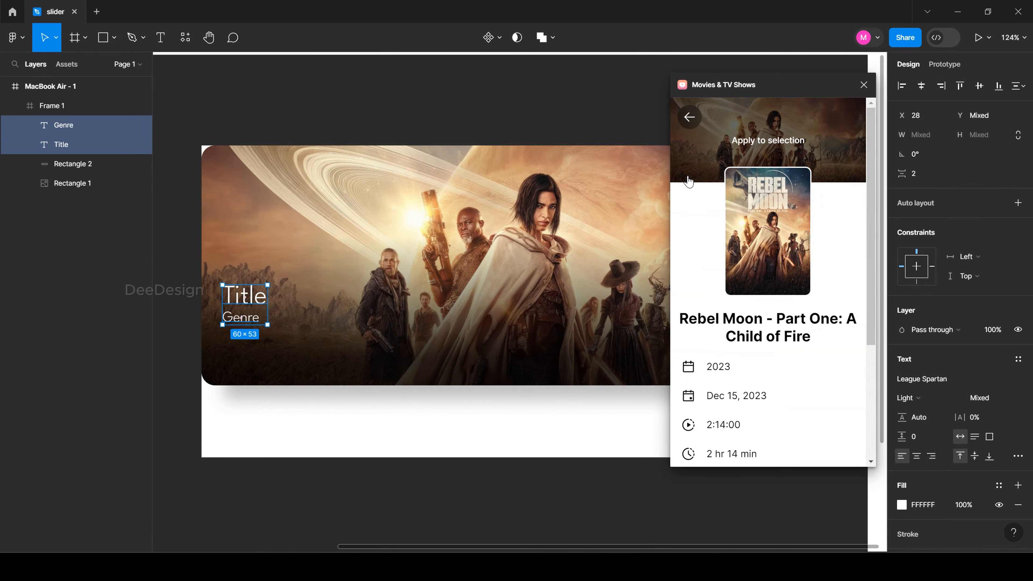
left_click(334, 301)
left_click(262, 301)
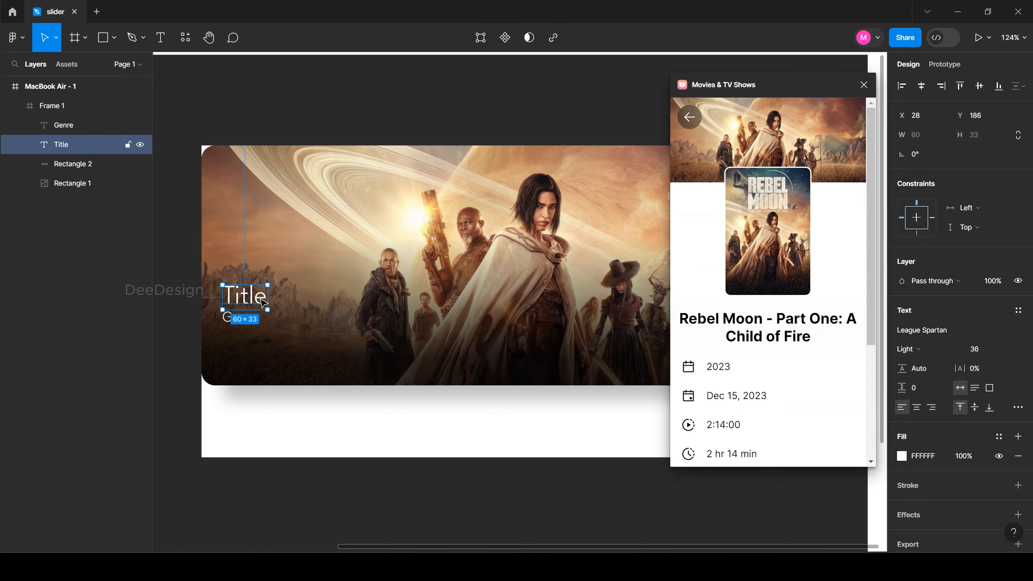
left_click(700, 351)
Step: Replace the Genre text under the title with the plugin's Science Fiction genre
key("shift+Tab")
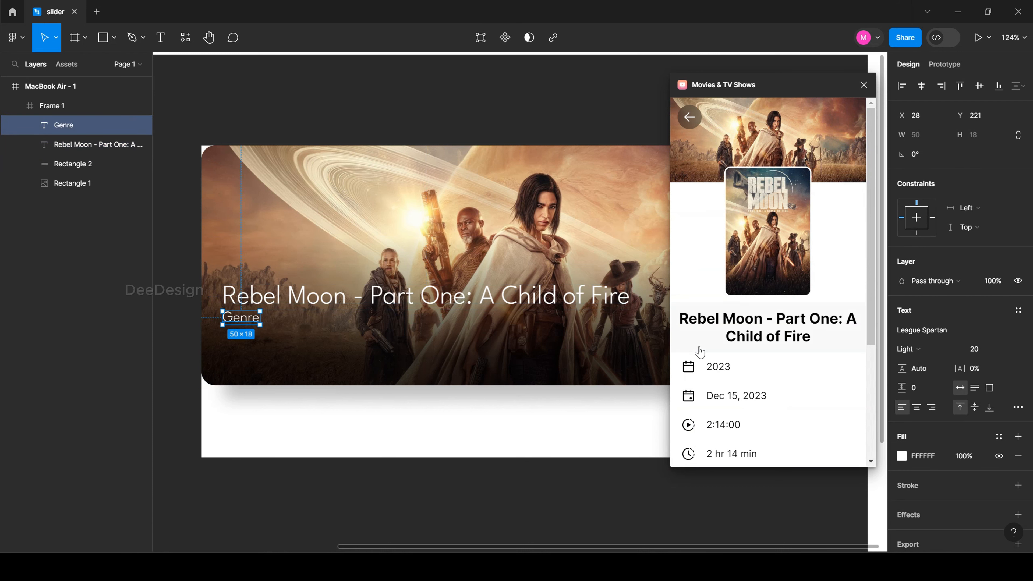
scroll(778, 366, "down", 3)
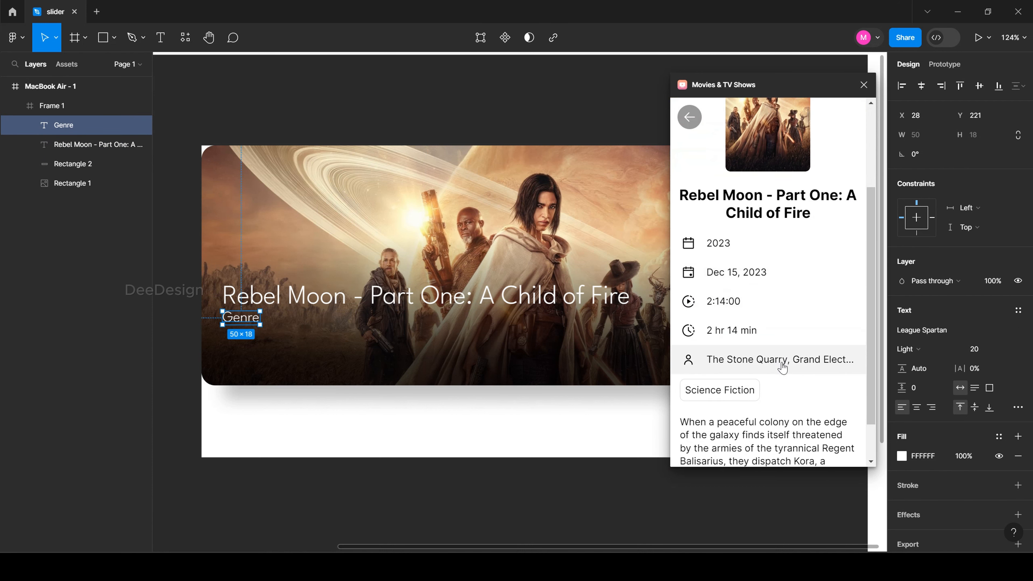
scroll(782, 367, "down", 1)
left_click(720, 340)
Step: Deselect the card's layers and return the plugin to its movie list
left_click(500, 271)
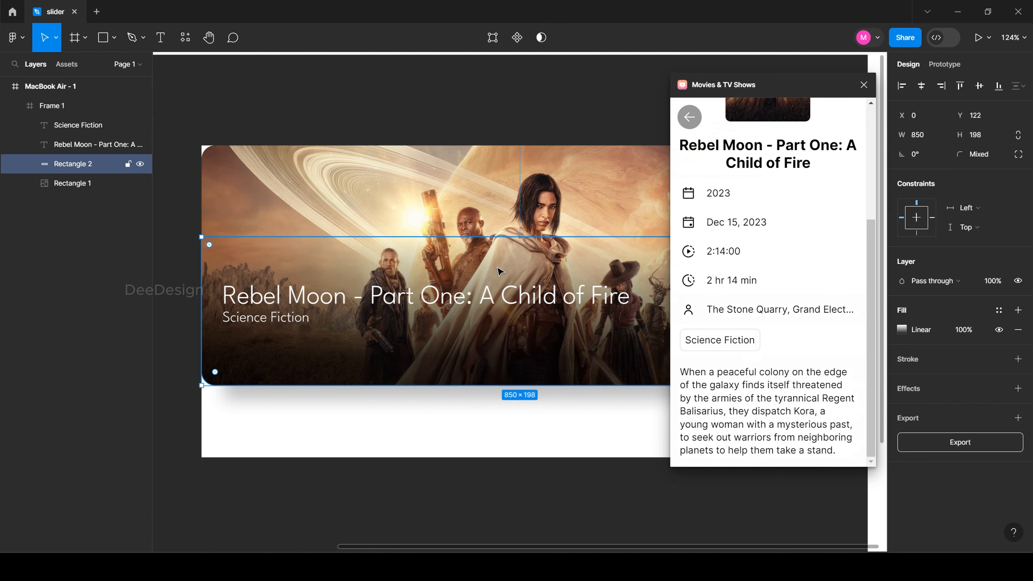
scroll(368, 251, "down", 3)
scroll(511, 304, "up", 3)
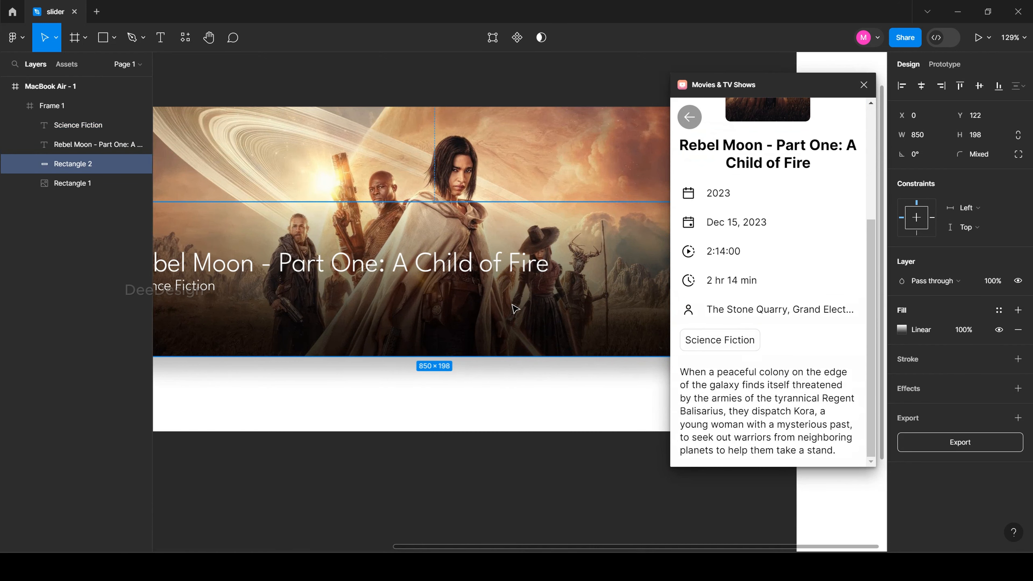
left_click(477, 97)
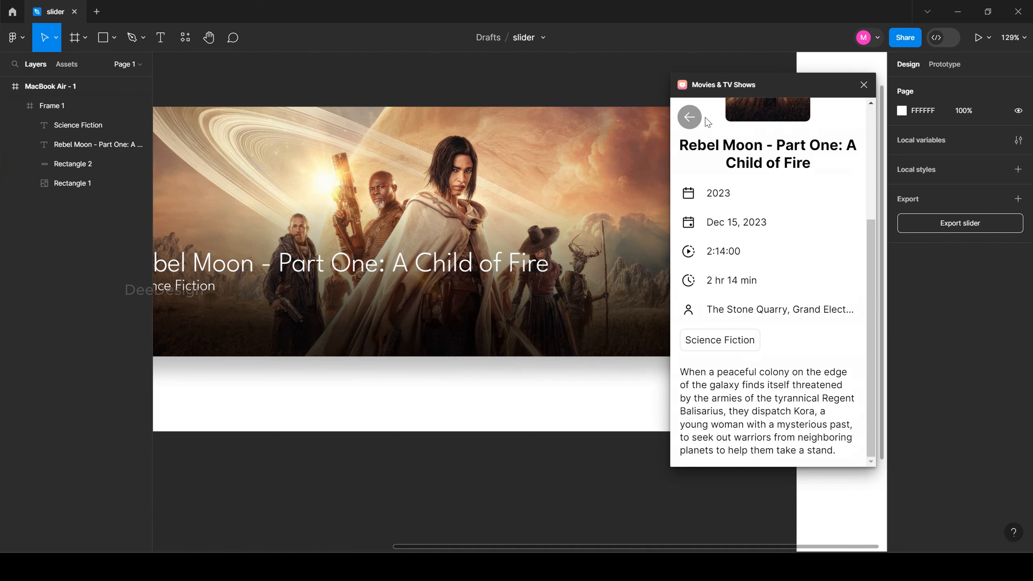
left_click(690, 118)
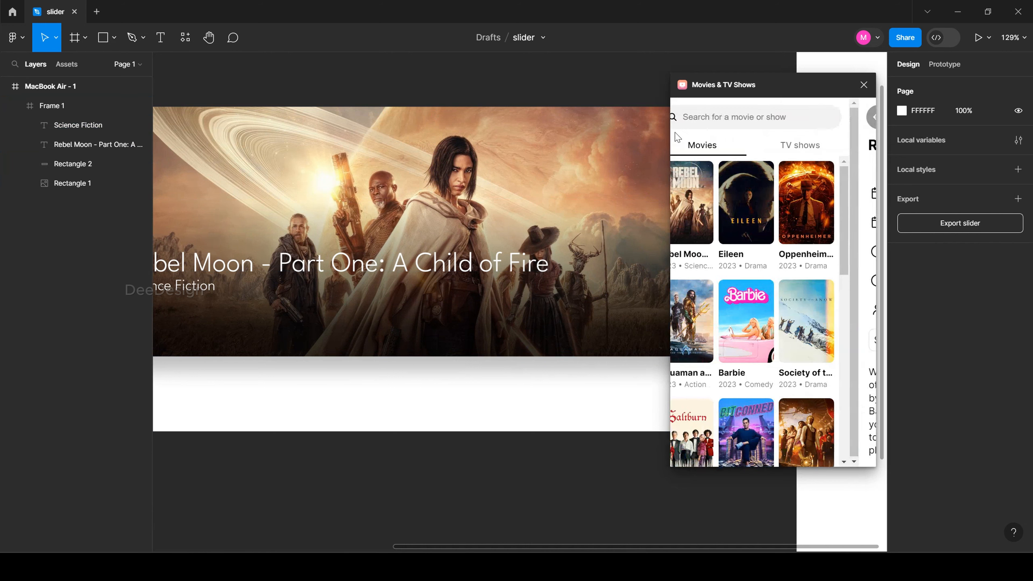
Step: Try to apply the Rebel Moon entry from the movie list to the whole Frame 1
left_click(705, 220)
left_click(631, 221)
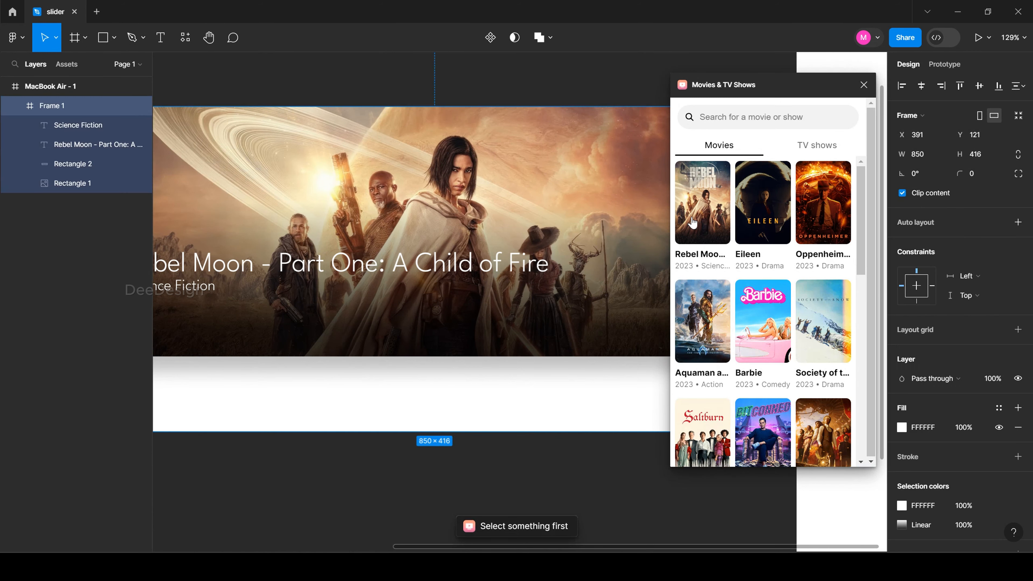
left_click(694, 223)
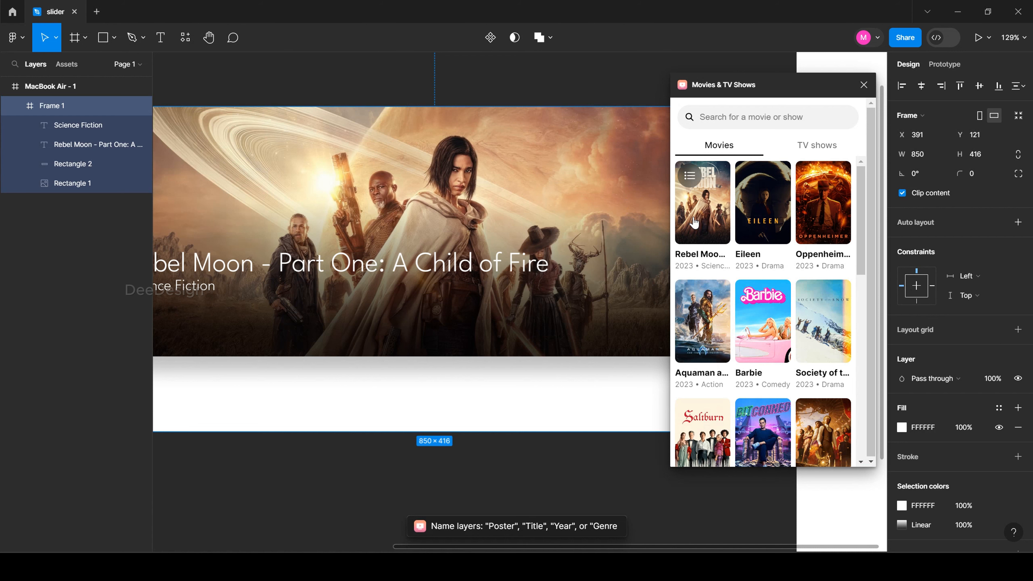
left_click(567, 93)
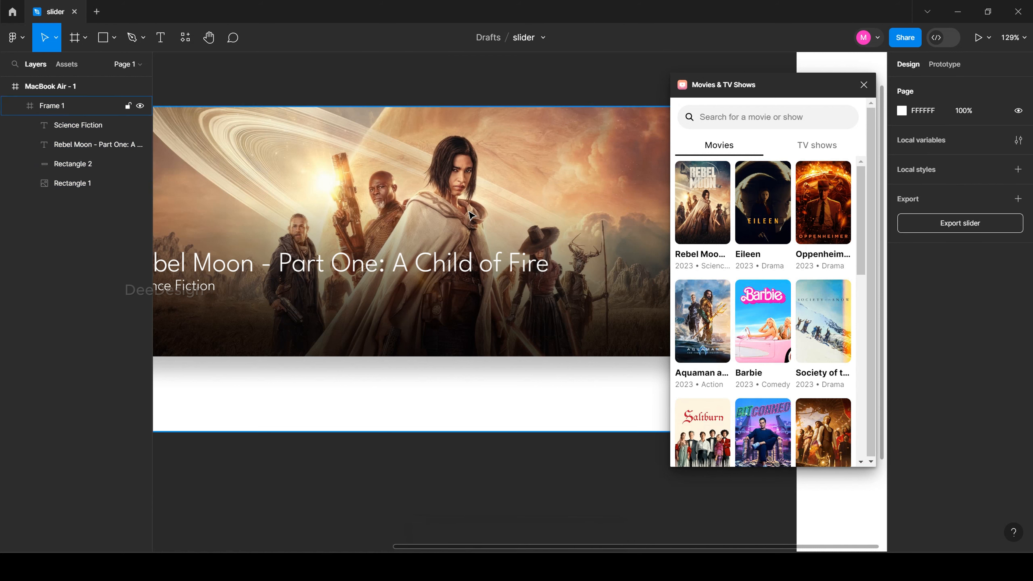
Step: Group the two text layers and both rectangles inside Frame 1
scroll(469, 215, "down", 5)
scroll(468, 215, "up", 4)
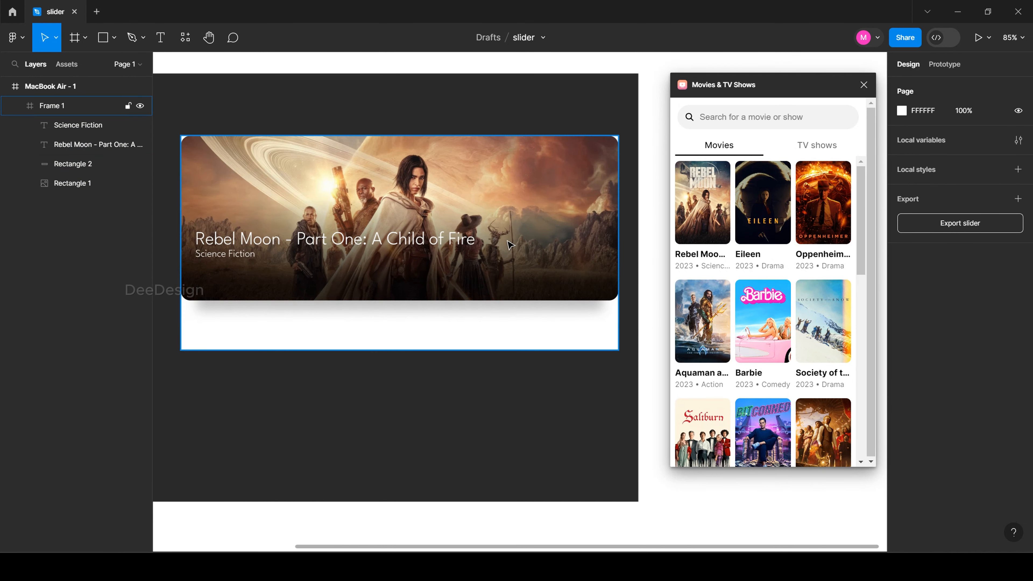
left_click(286, 332)
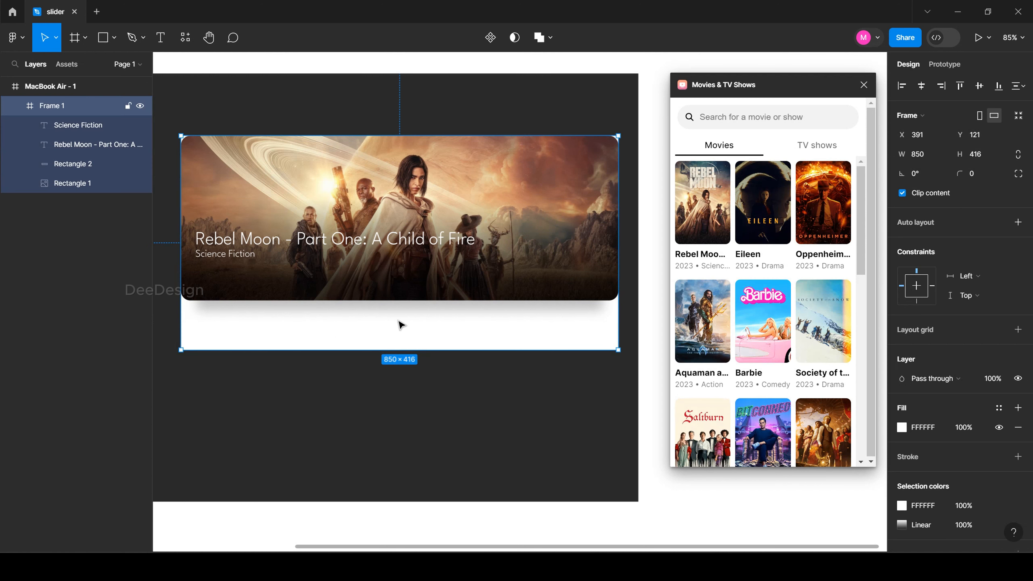
scroll(403, 322, "down", 1)
left_click(73, 125)
left_click(69, 182, "shift")
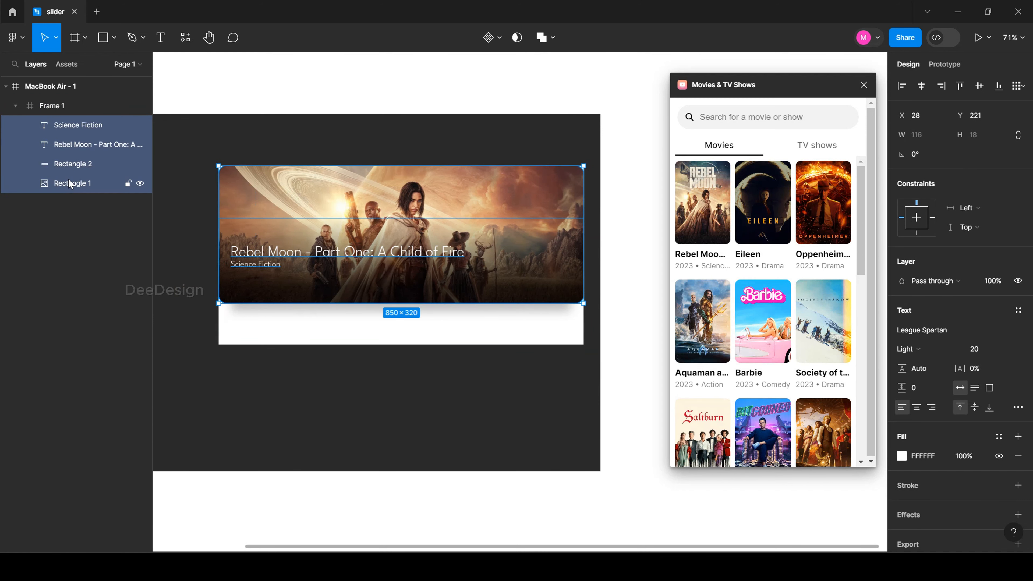
key("ctrl+g")
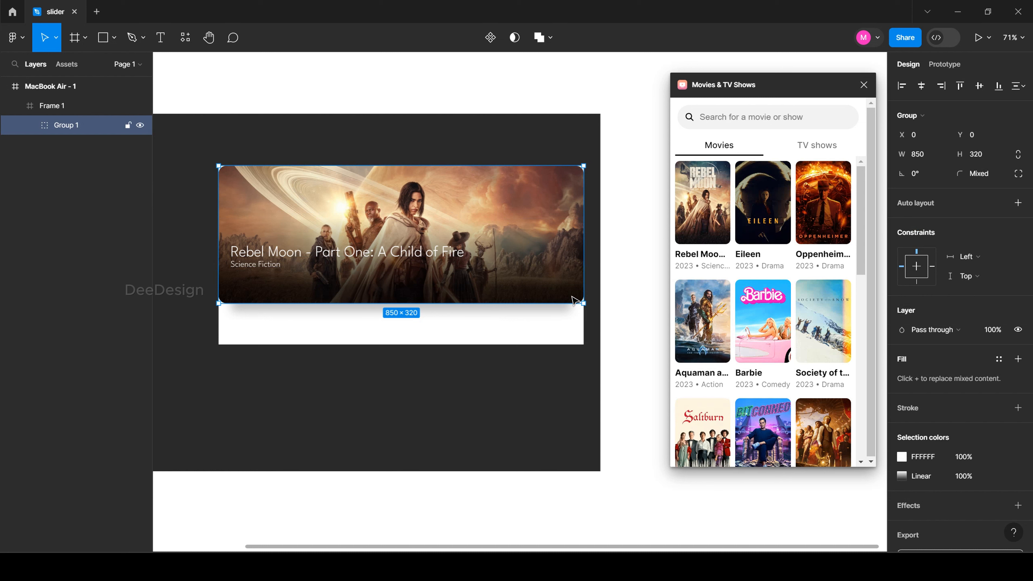
Step: Duplicate the card group twice inside Frame 1, offsetting each copy horizontally by about 192
key("ctrl+d")
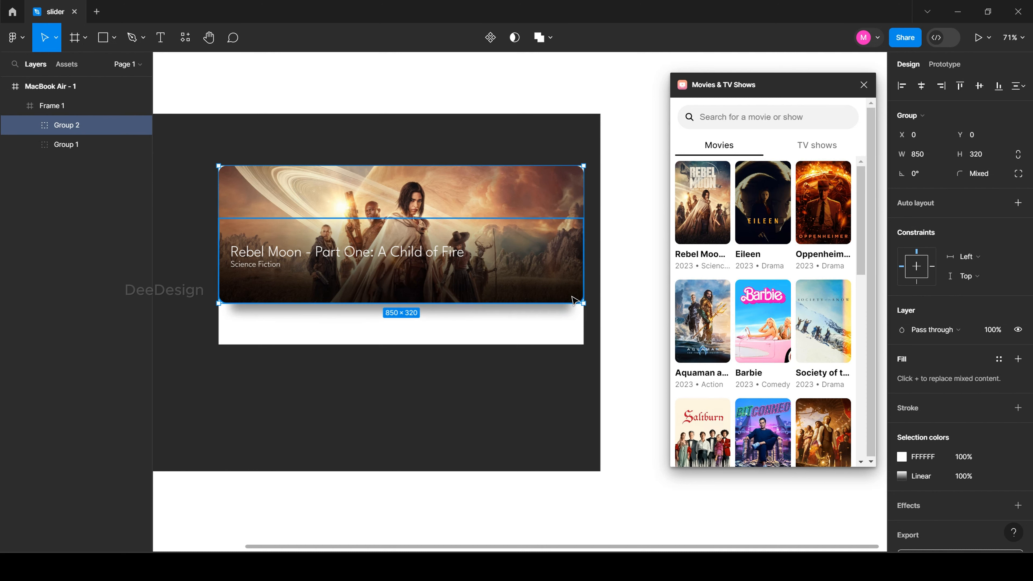
left_click_drag(264, 226, 332, 209)
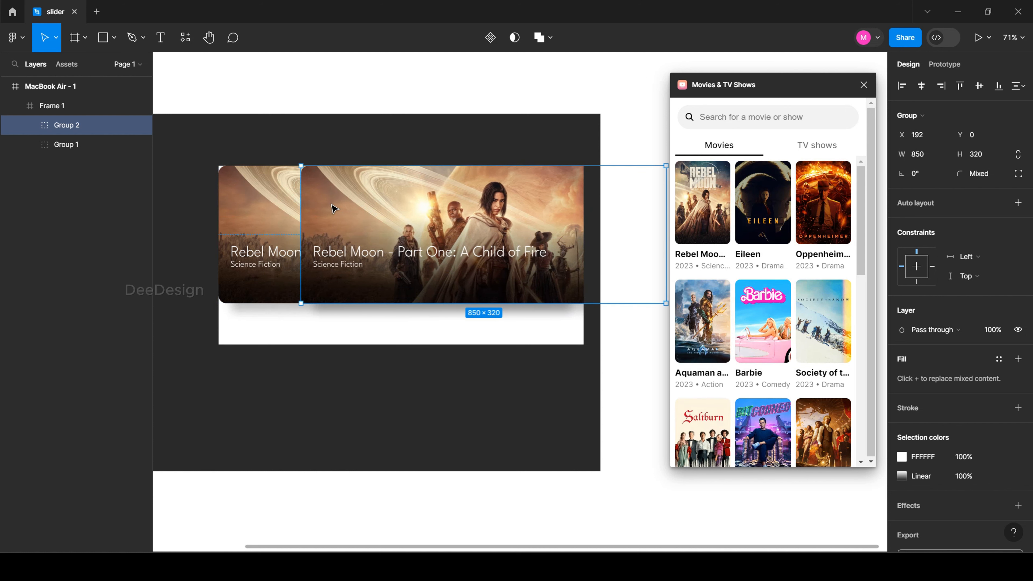
key("ctrl+d")
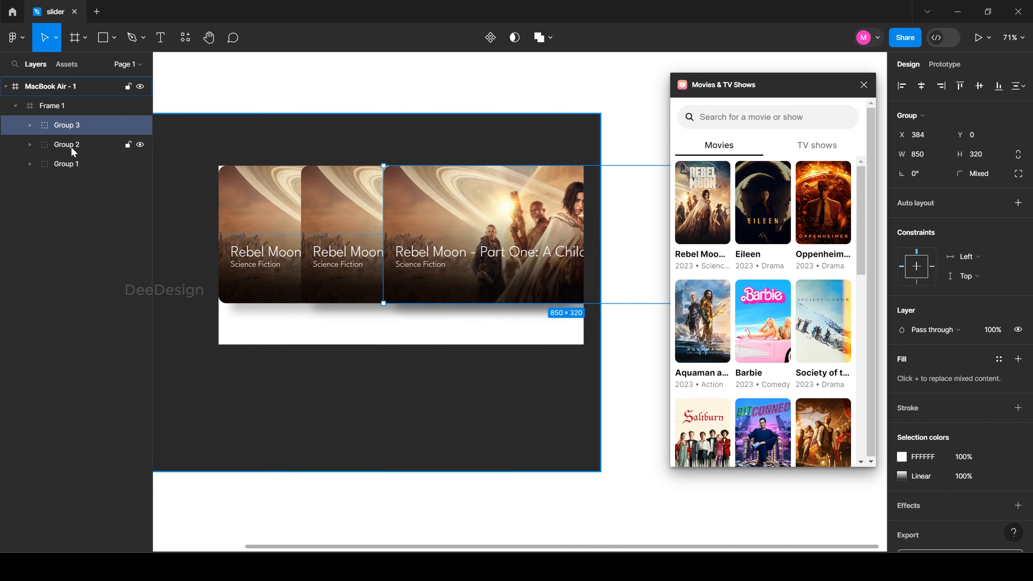
Step: Combine the three card groups into a horizontal auto layout
left_click(66, 163, "shift")
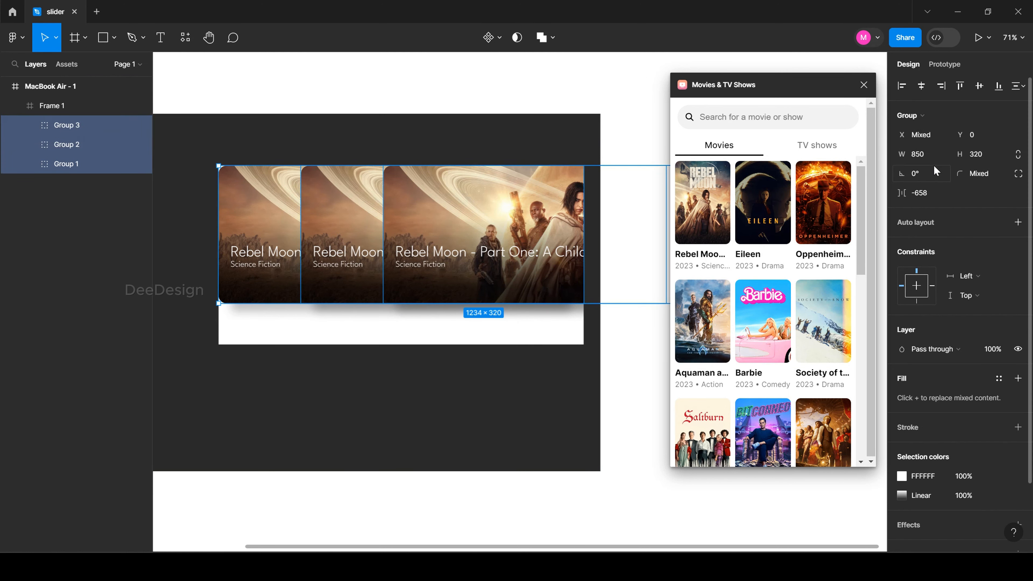
left_click(1017, 222)
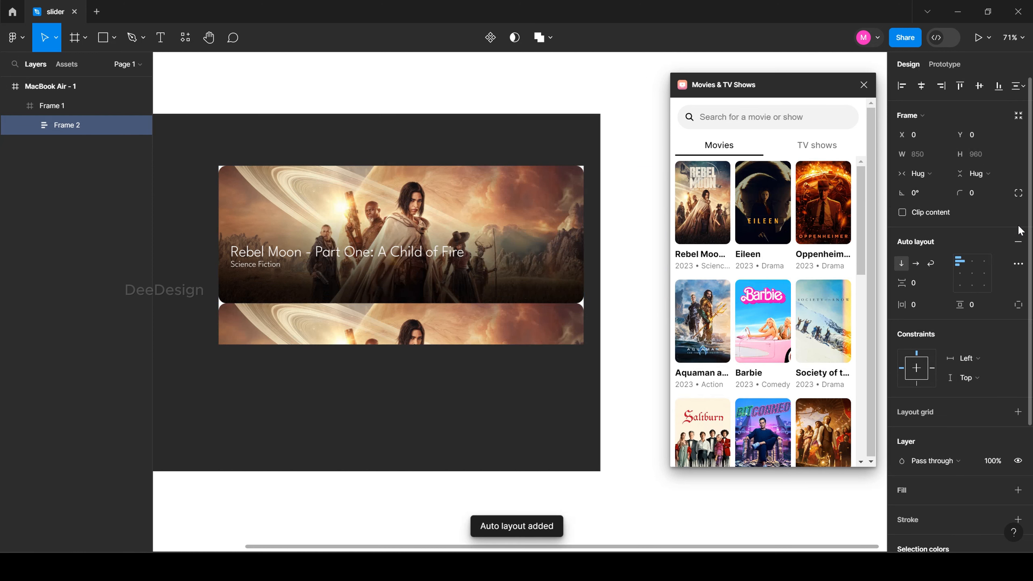
left_click(916, 264)
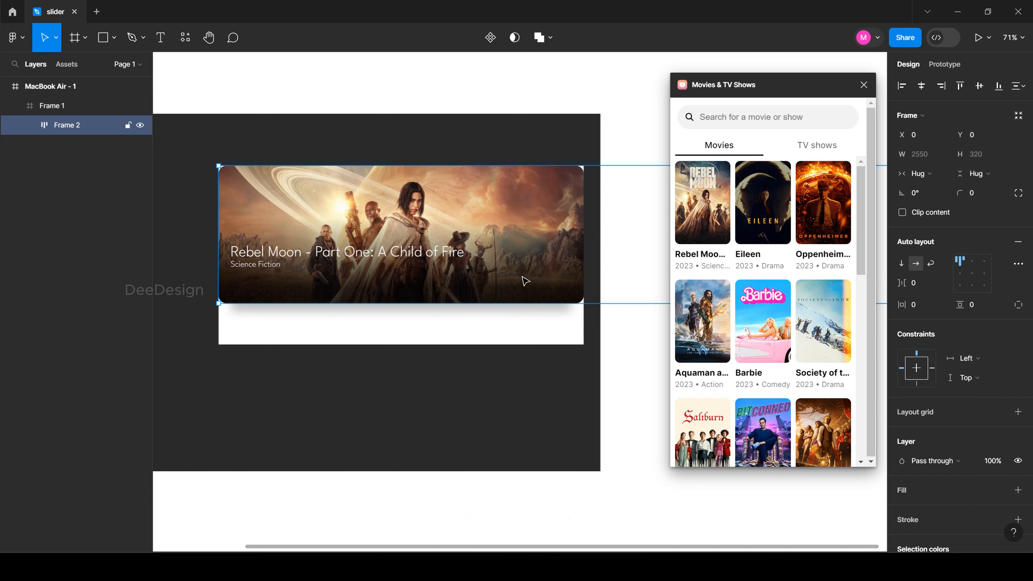
Step: Move the auto layout Frame 2 horizontally to X -850 so the second card fills Frame 1
left_click(66, 111)
left_click(67, 125)
left_click(30, 125)
left_click(81, 163)
left_click(557, 244)
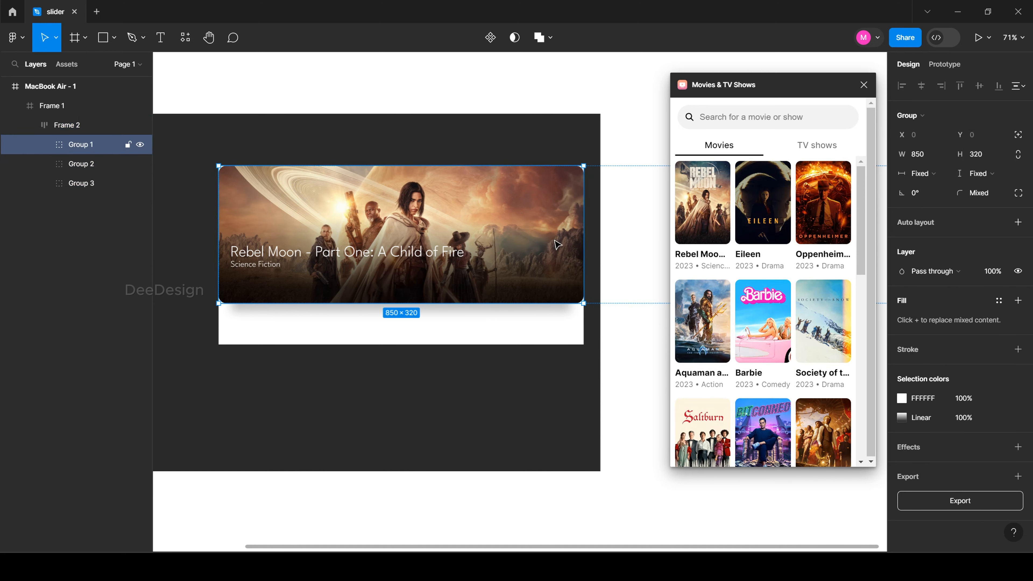
left_click(93, 125)
left_click_drag(583, 267, 205, 281)
left_click_drag(393, 265, 480, 275)
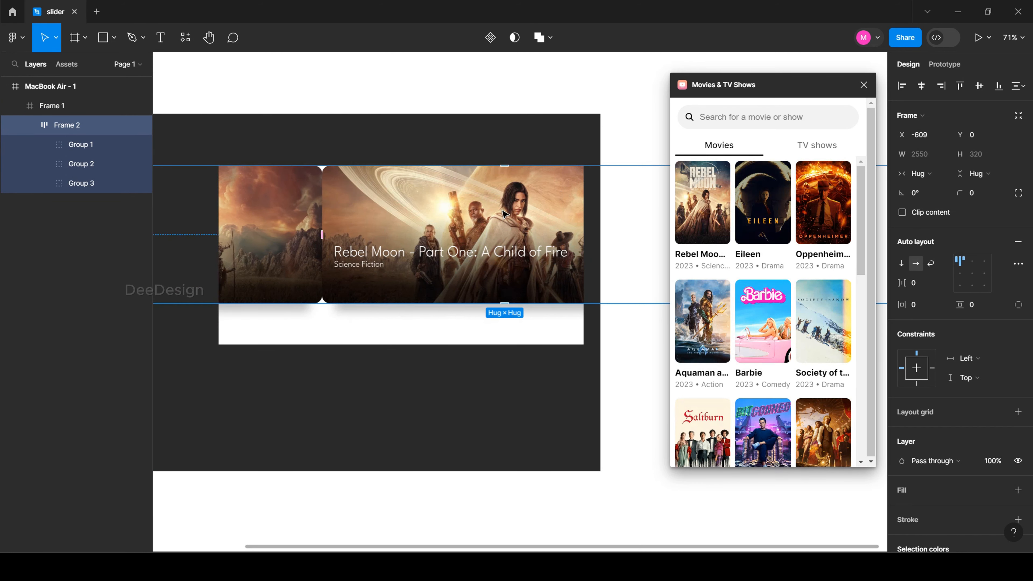
left_click_drag(503, 214, 408, 232)
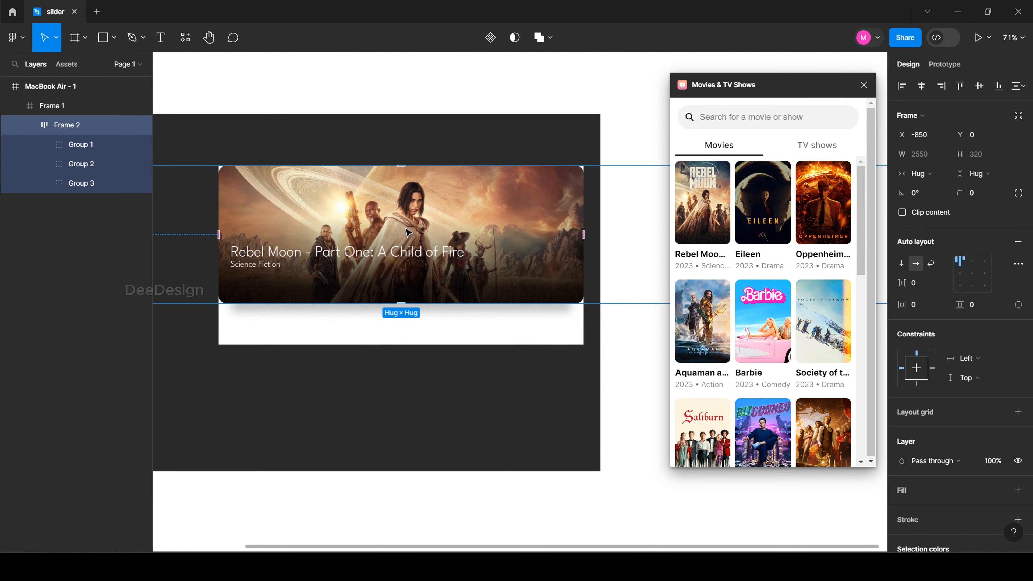
Step: Fill the image rectangle of the second card, Group 2, with the Eileen backdrop from the plugin
double_click(500, 204)
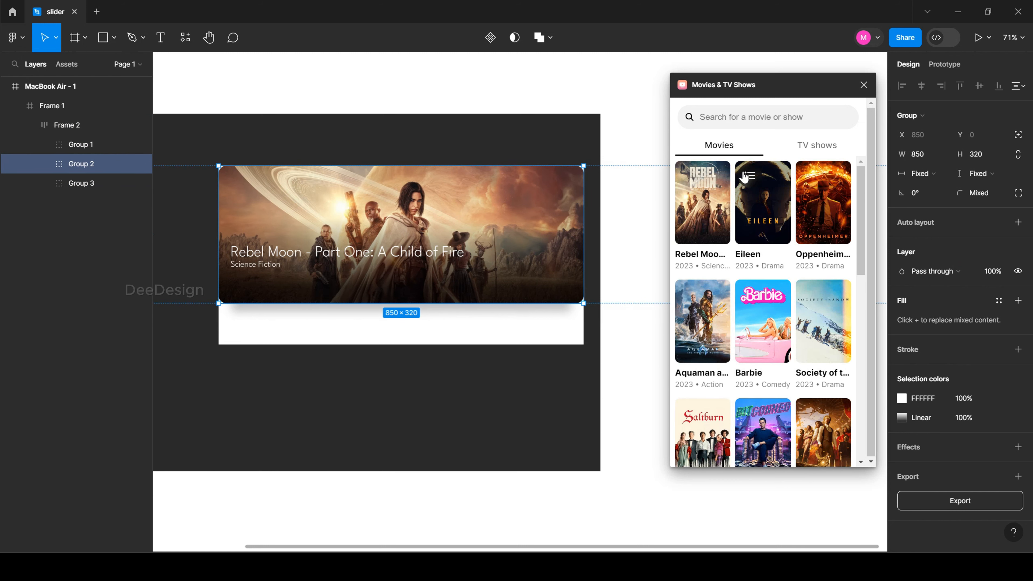
left_click(749, 180)
scroll(745, 178, "up", 5)
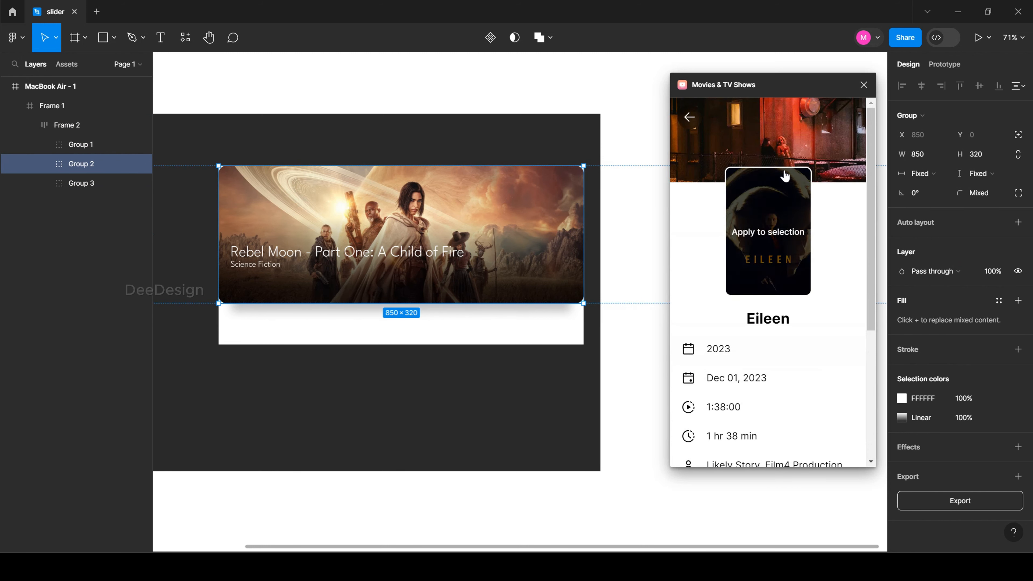
left_click(762, 123)
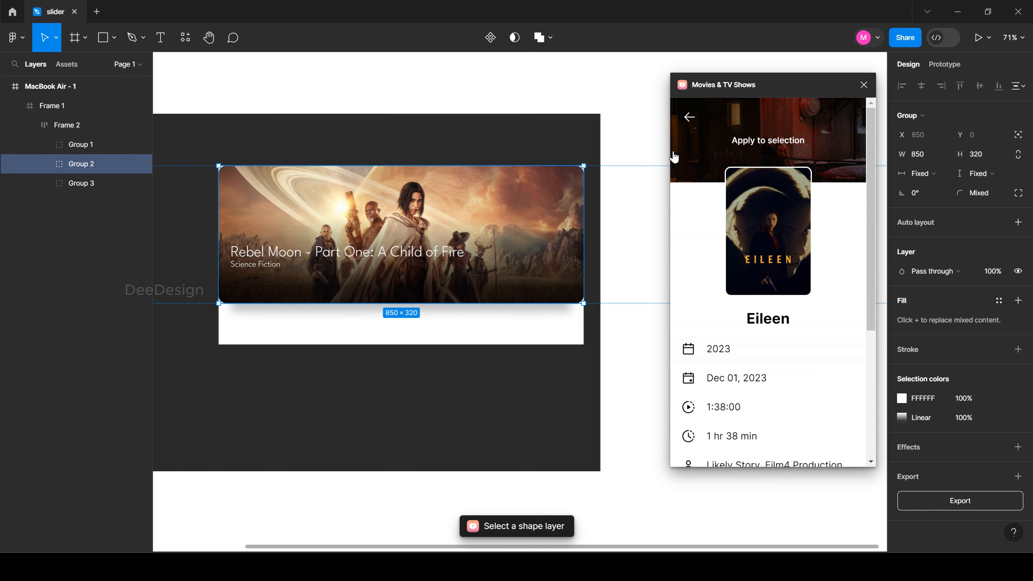
double_click(491, 221)
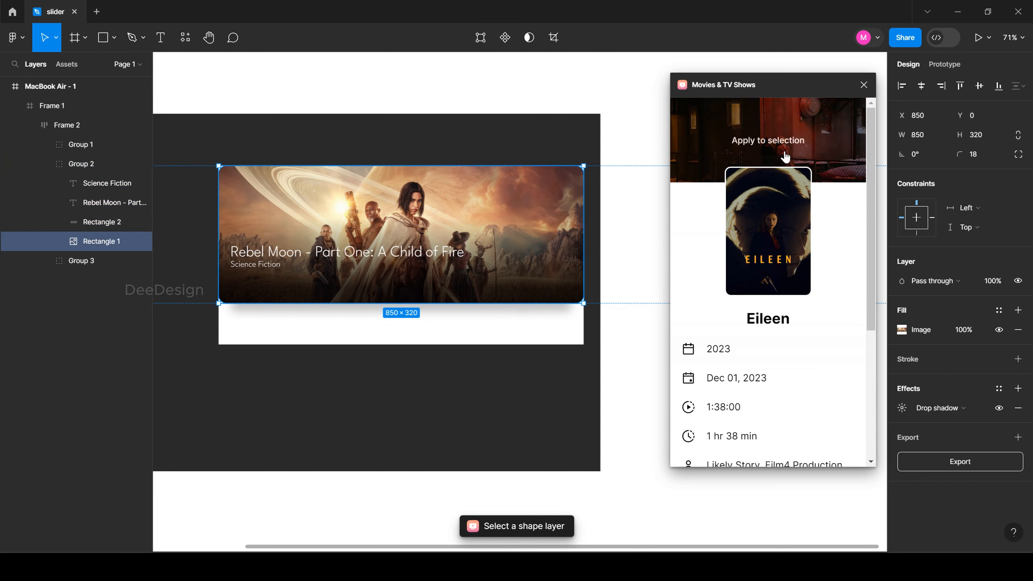
left_click(713, 140)
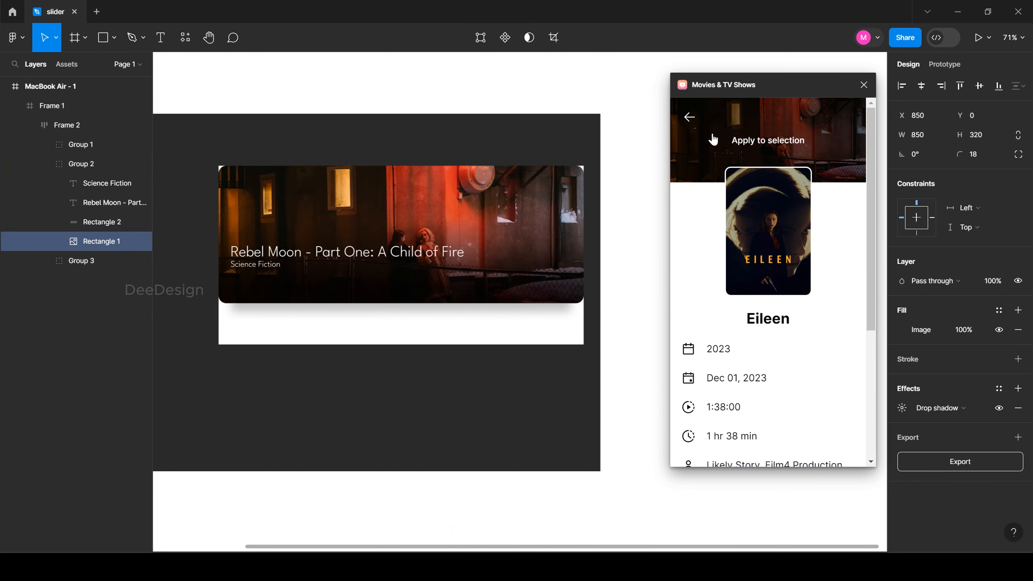
Step: Replace the second card's title with Eileen and its genre text with Drama from the plugin's movie details
left_click(355, 260)
left_click(725, 317)
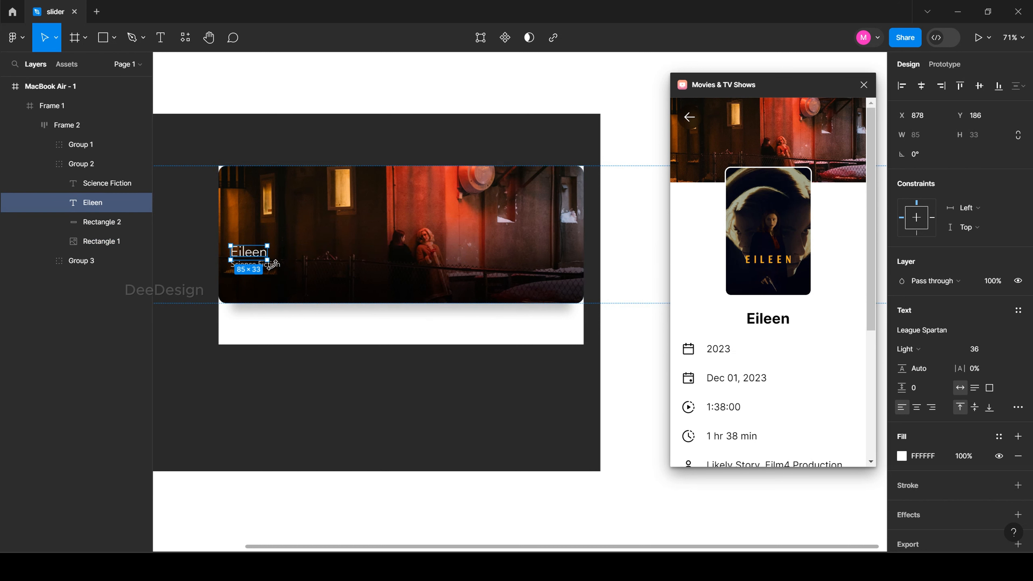
left_click(280, 267)
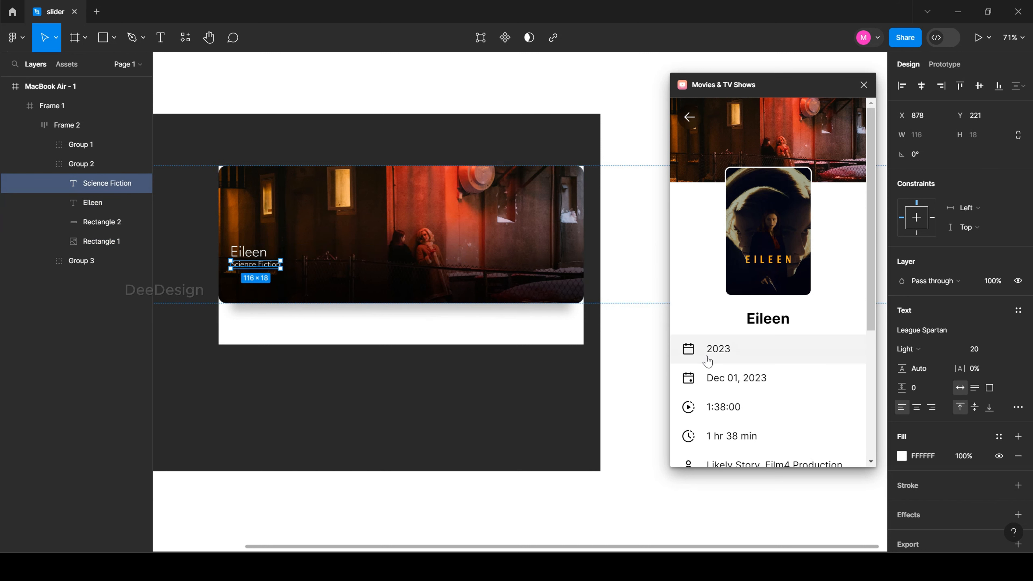
scroll(707, 346, "down", 3)
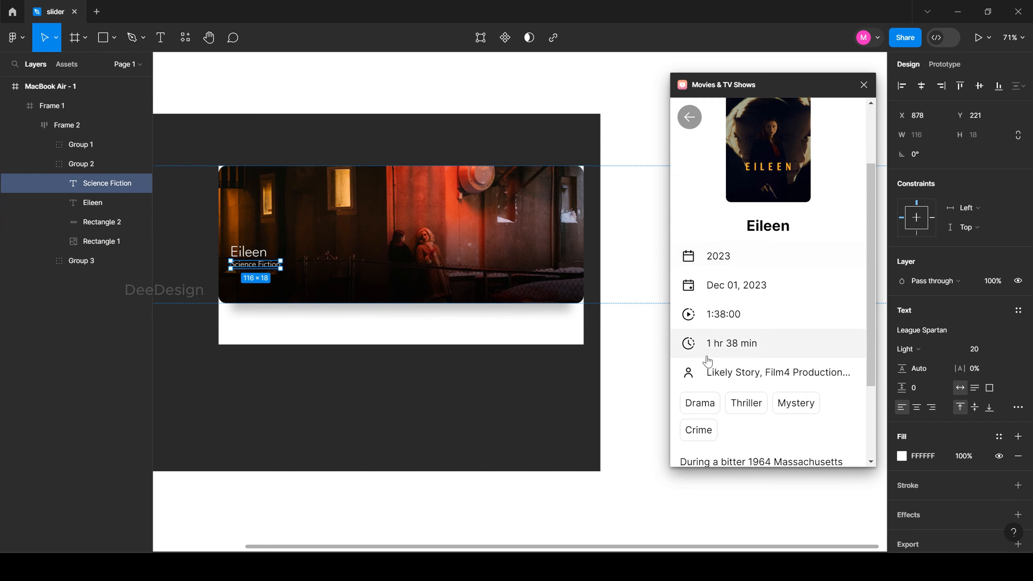
left_click(699, 403)
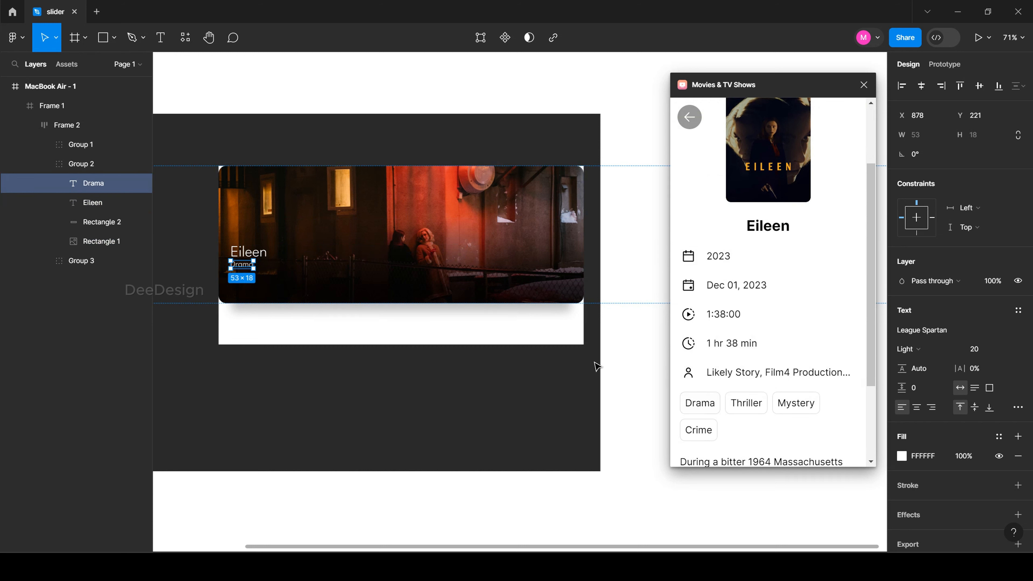
left_click(520, 400)
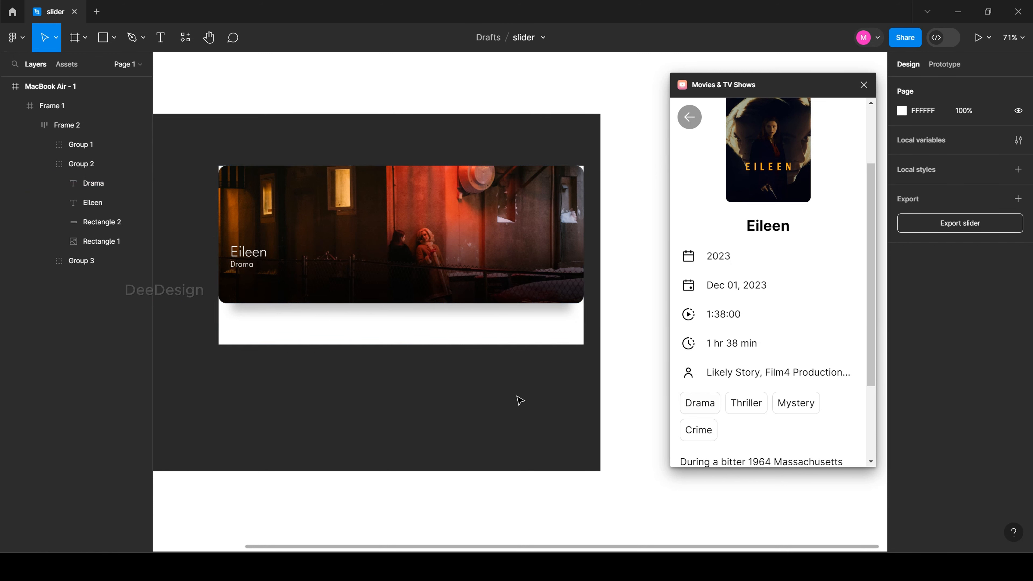
Step: Swap Group 3 into the second place of the auto layout and fill its image rectangle with the Oppenheimer backdrop
left_click(86, 265)
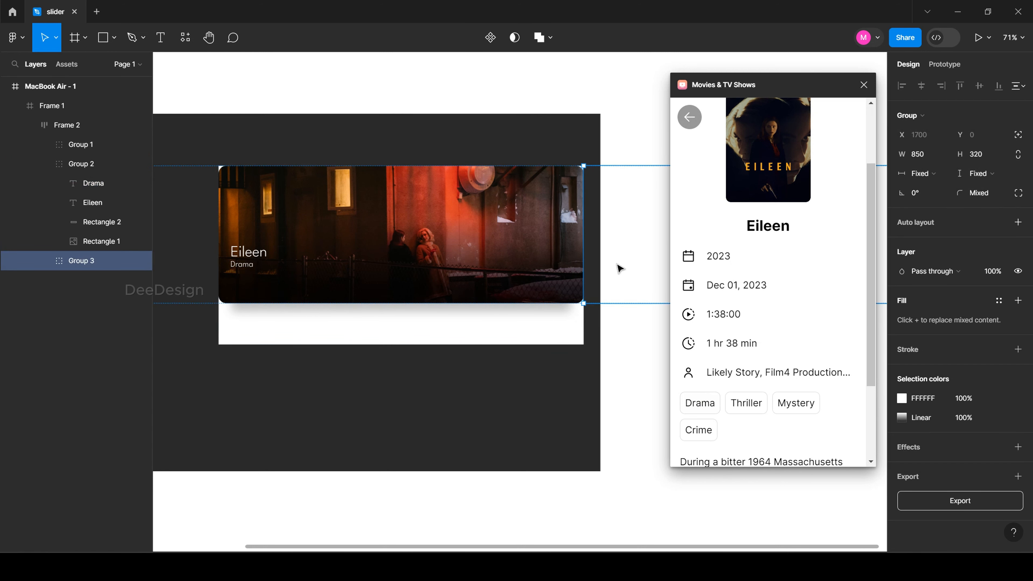
left_click_drag(618, 268, 336, 290)
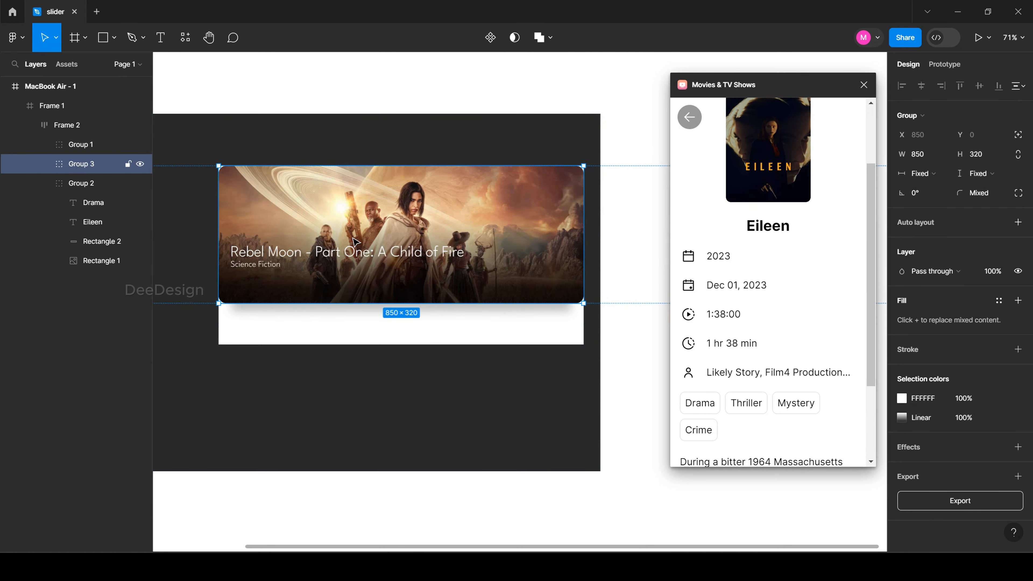
double_click(380, 184)
left_click(689, 117)
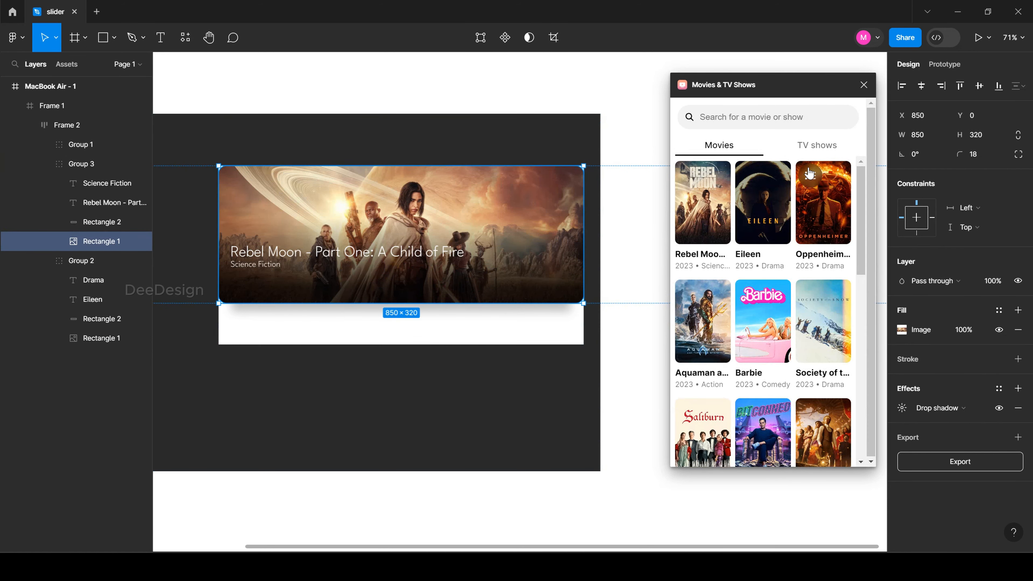
left_click(809, 174)
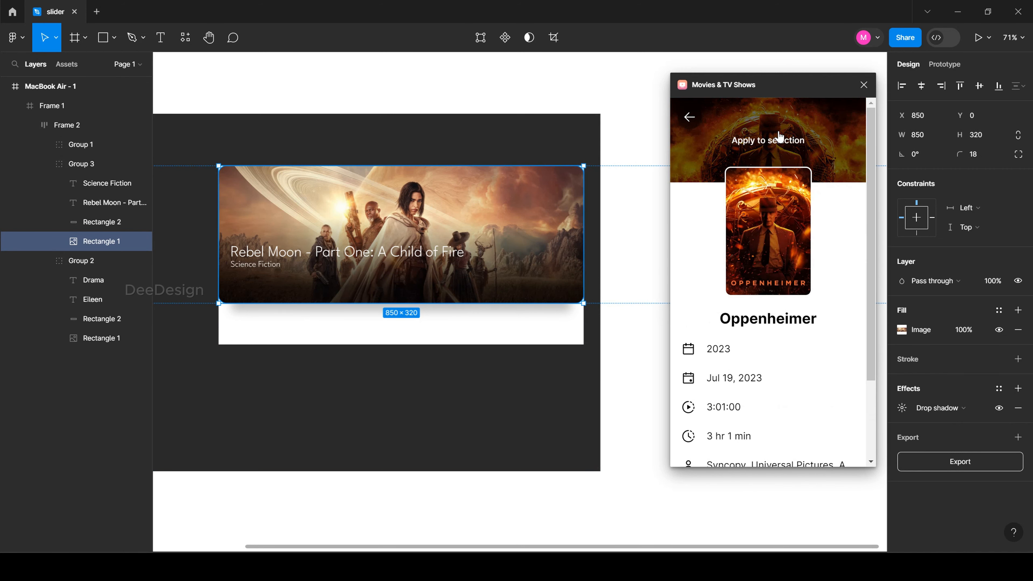
left_click(721, 148)
Step: Replace Group 3's title with Oppenheimer and its genre text with History from the plugin's movie details
left_click(349, 252)
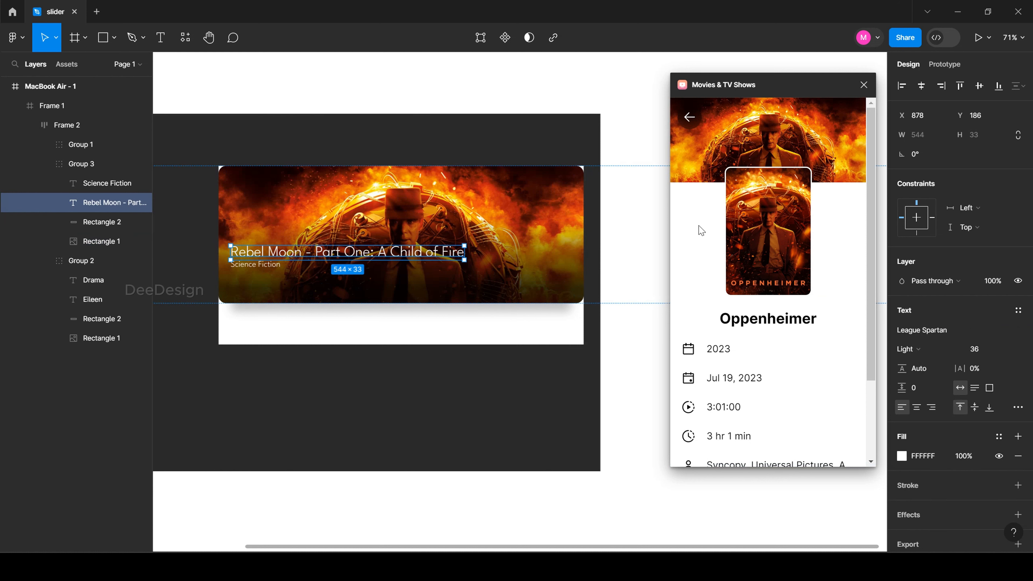
left_click(731, 320)
left_click(102, 183)
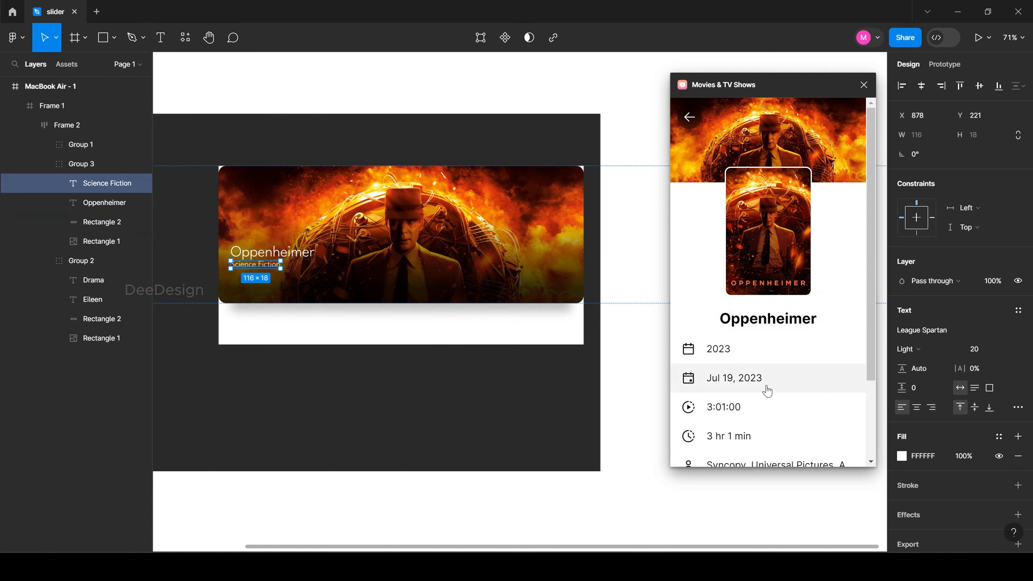
scroll(765, 389, "down", 3)
left_click(746, 392)
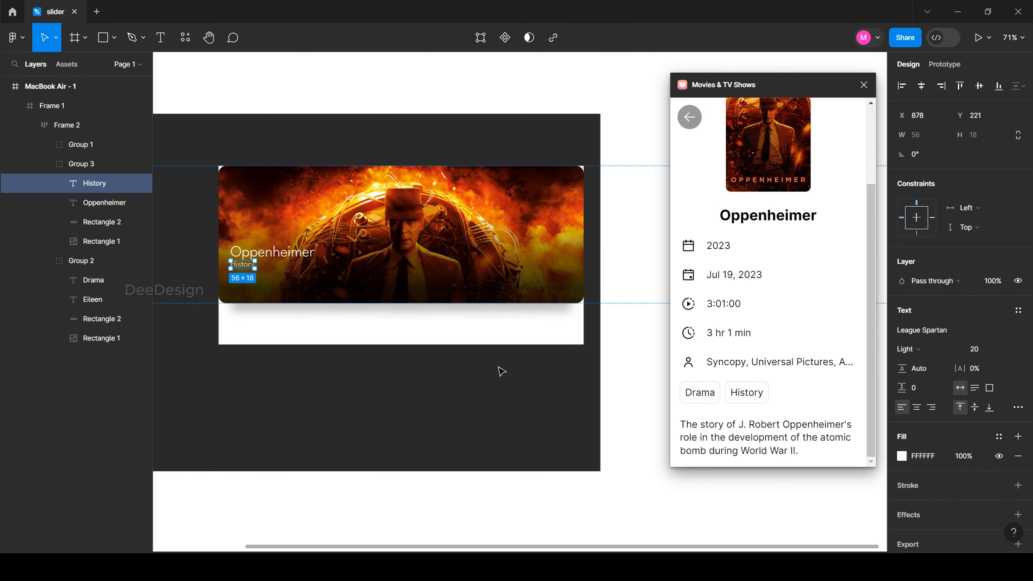
Step: Move the Oppenheimer card group back to the third place in the auto layout, after the Eileen card
key("Escape")
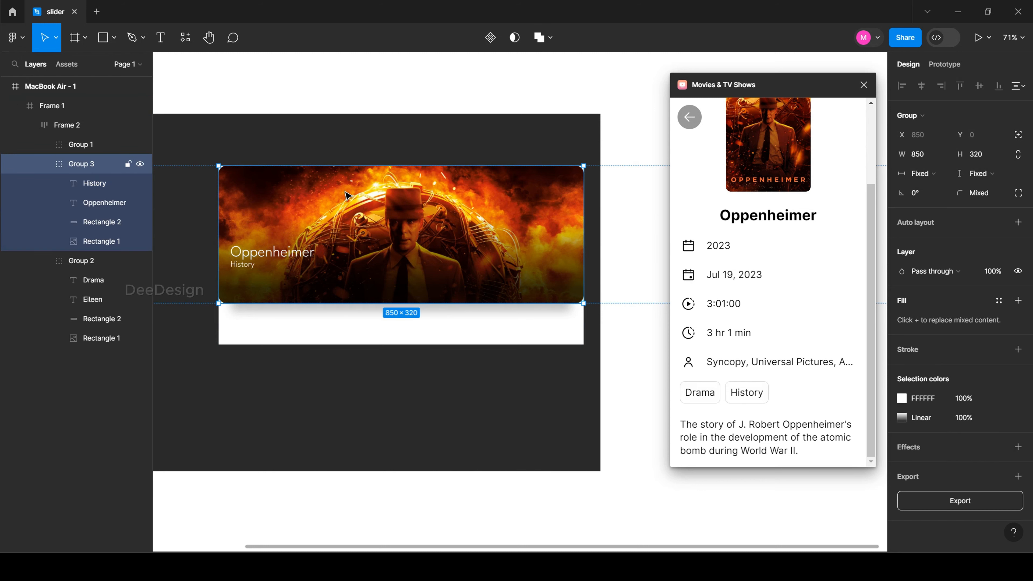
left_click_drag(346, 196, 534, 197)
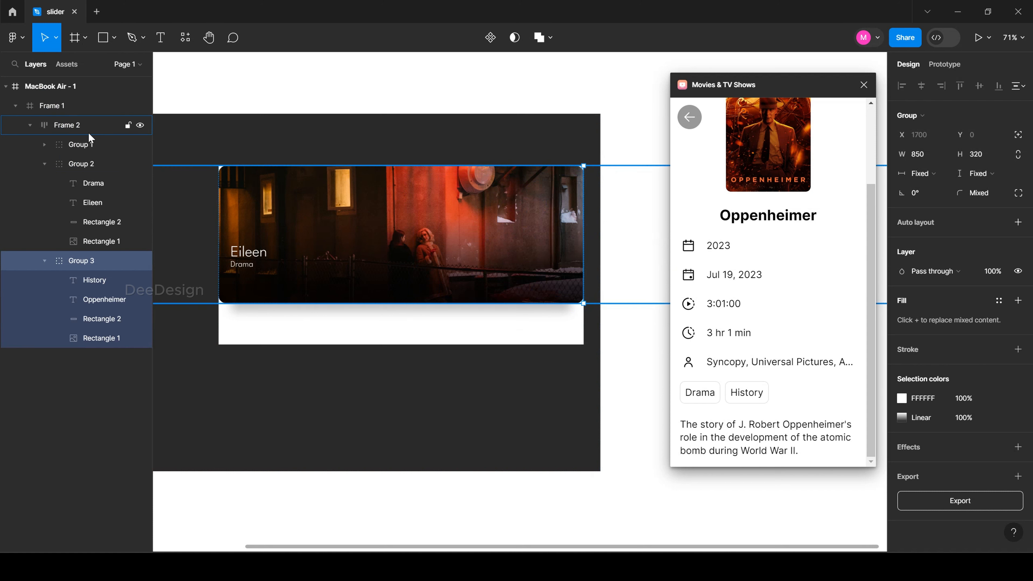
left_click(81, 148)
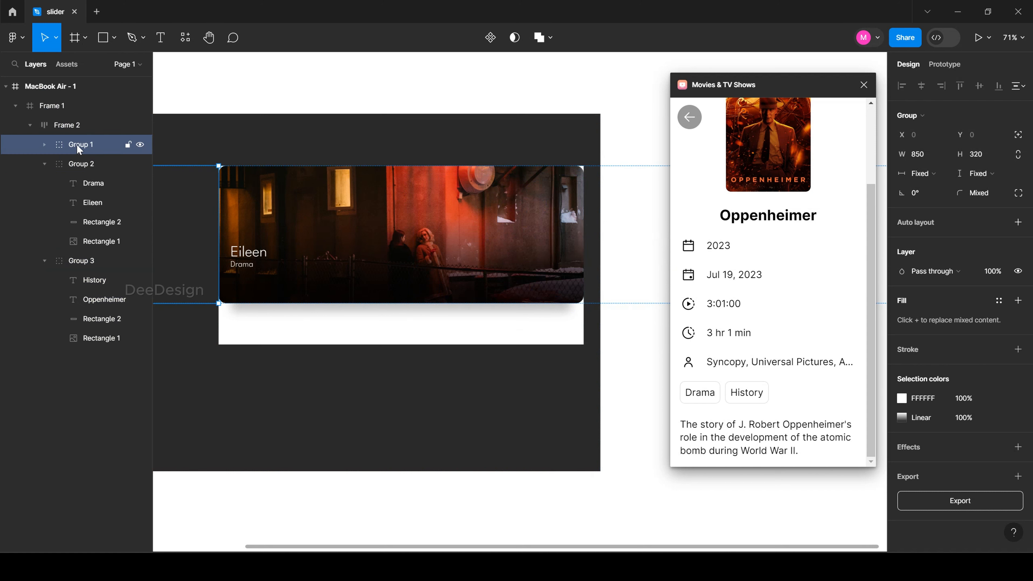
left_click(67, 125)
left_click(28, 125)
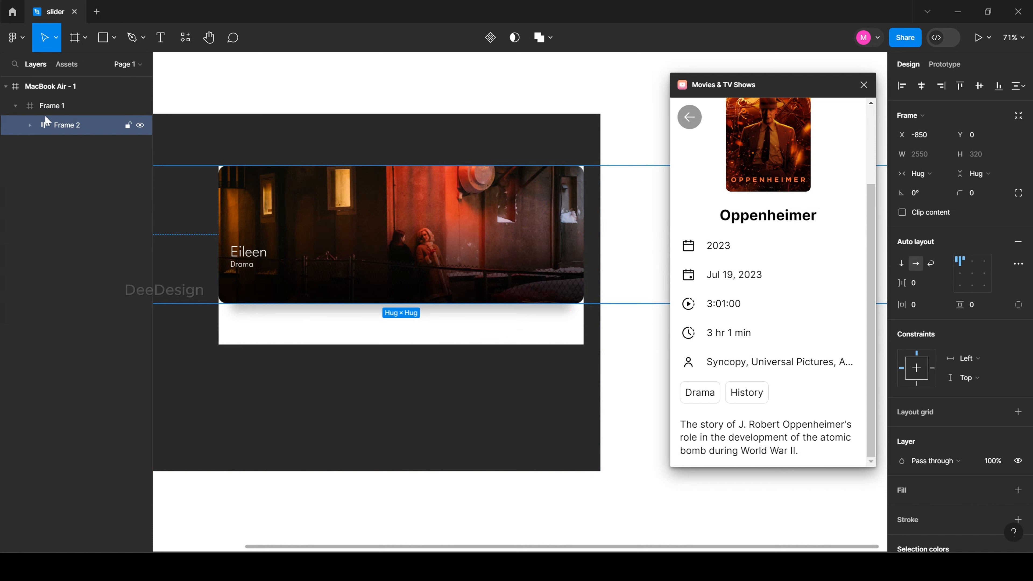
left_click(55, 105)
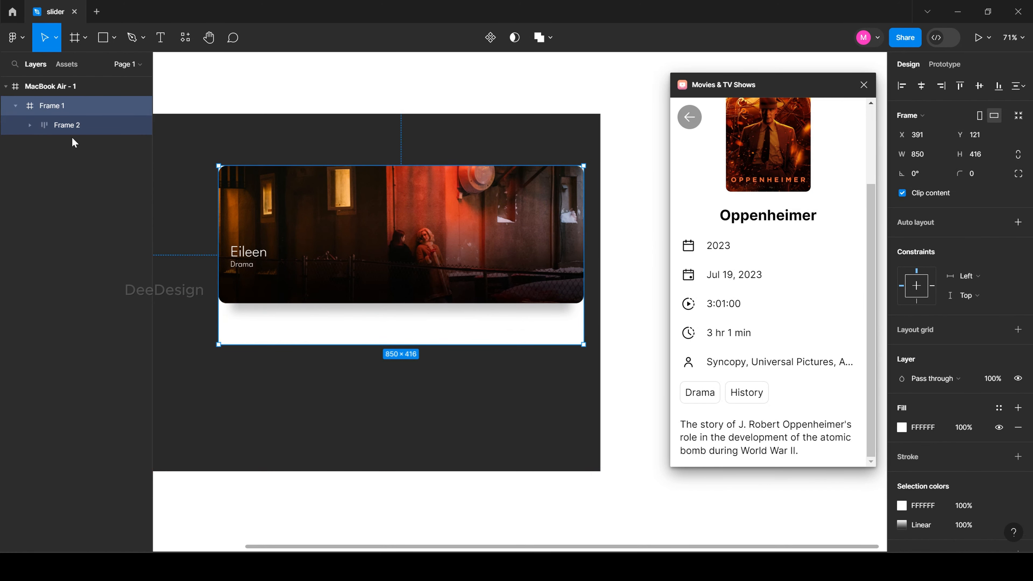
left_click(30, 126)
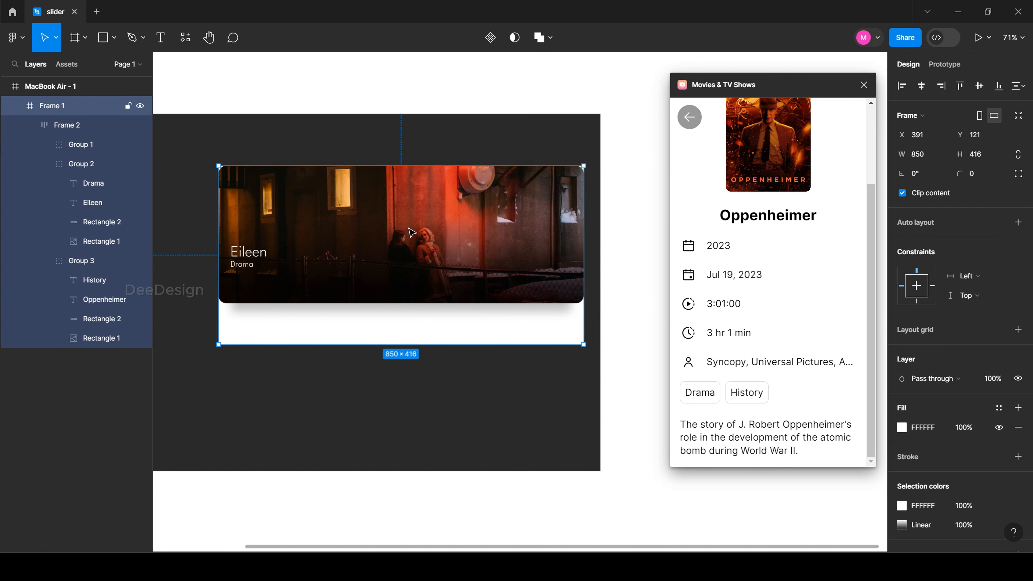
Step: Move Frame 2 out of Frame 1 into MacBook Air - 1, above Frame 1, and position it at X 391, Y 121
left_click(69, 126)
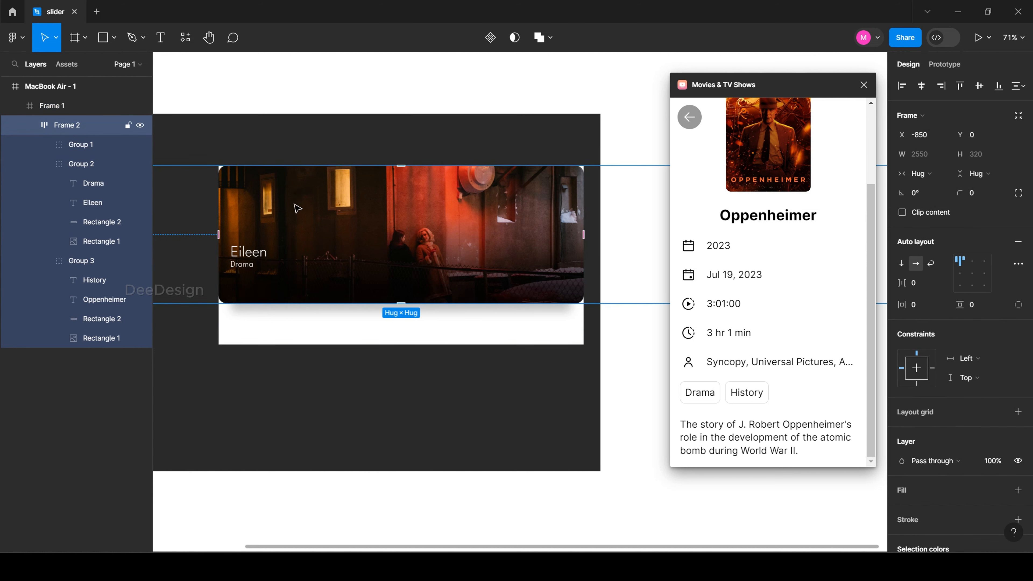
left_click_drag(297, 208, 625, 208)
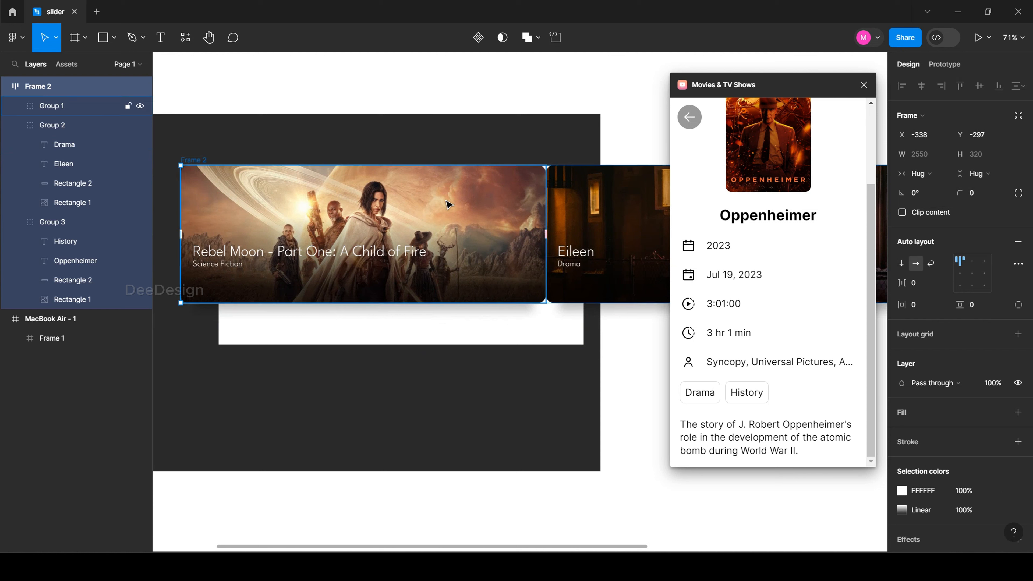
left_click_drag(420, 210, 462, 212)
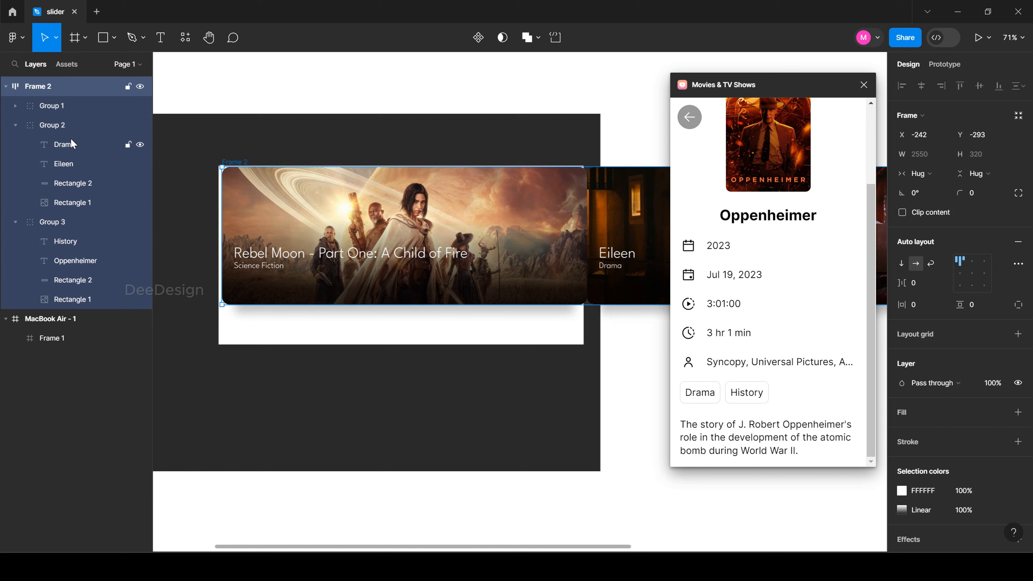
left_click_drag(23, 87, 55, 333)
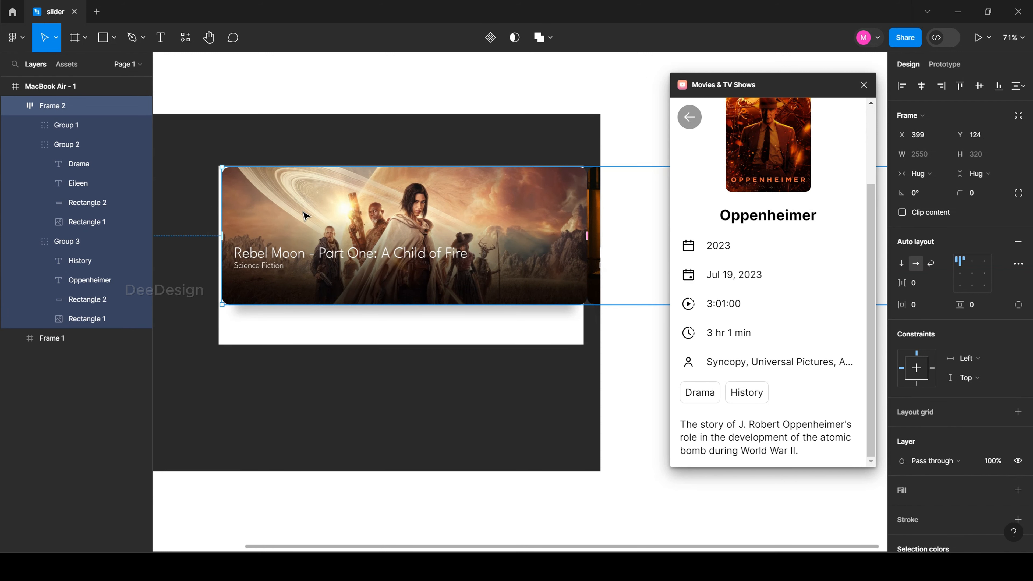
left_click_drag(306, 214, 300, 218)
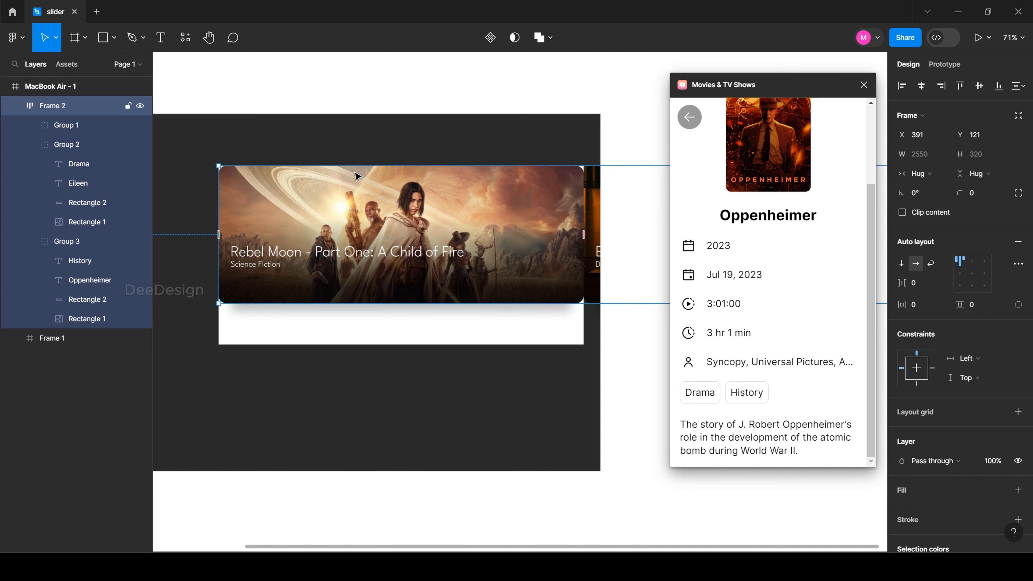
left_click(384, 142)
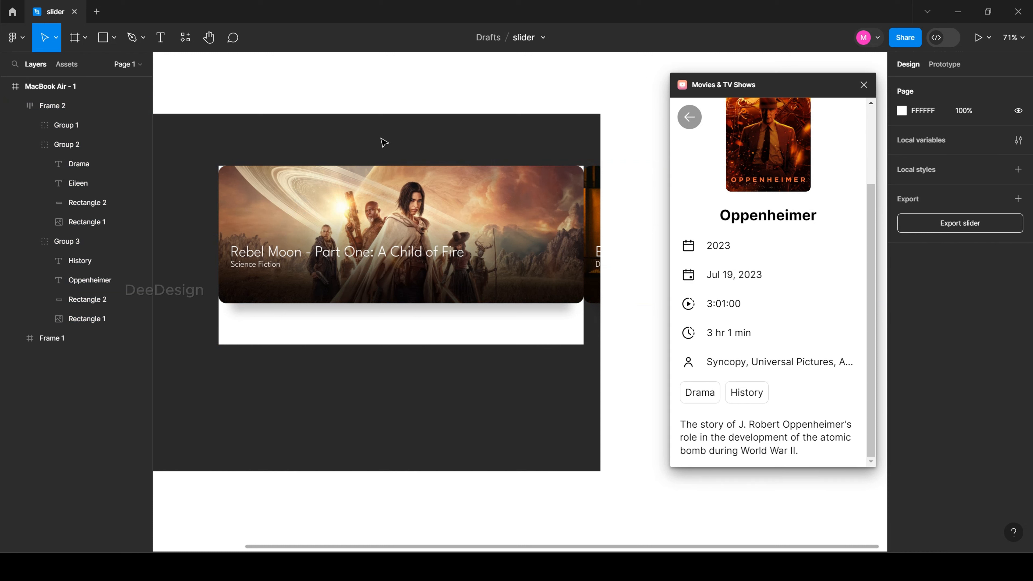
Step: Draw a rectangle about 110 × 58 over the lower part of the Rebel Moon card
left_click(80, 108)
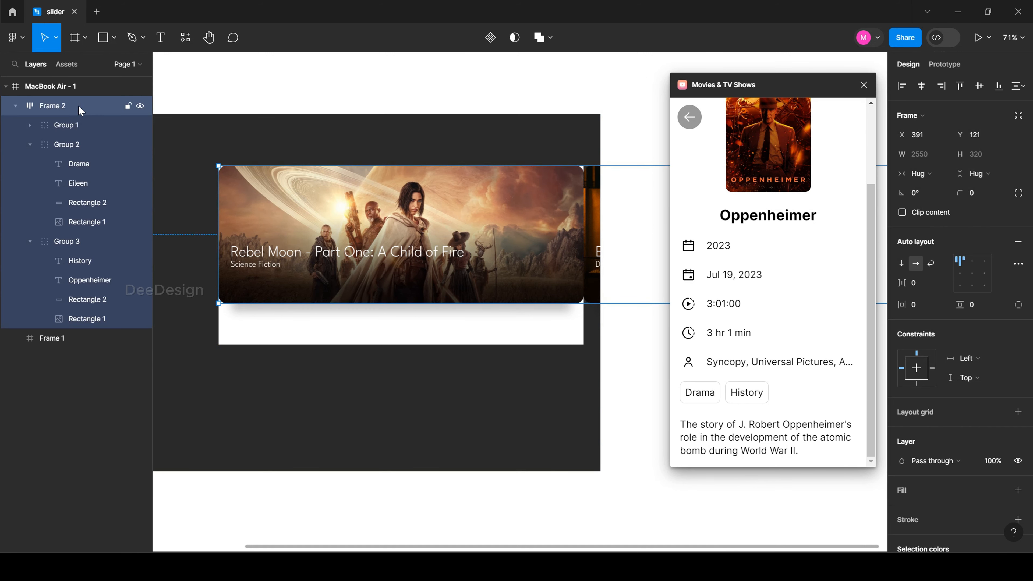
left_click(78, 91)
left_click(95, 48)
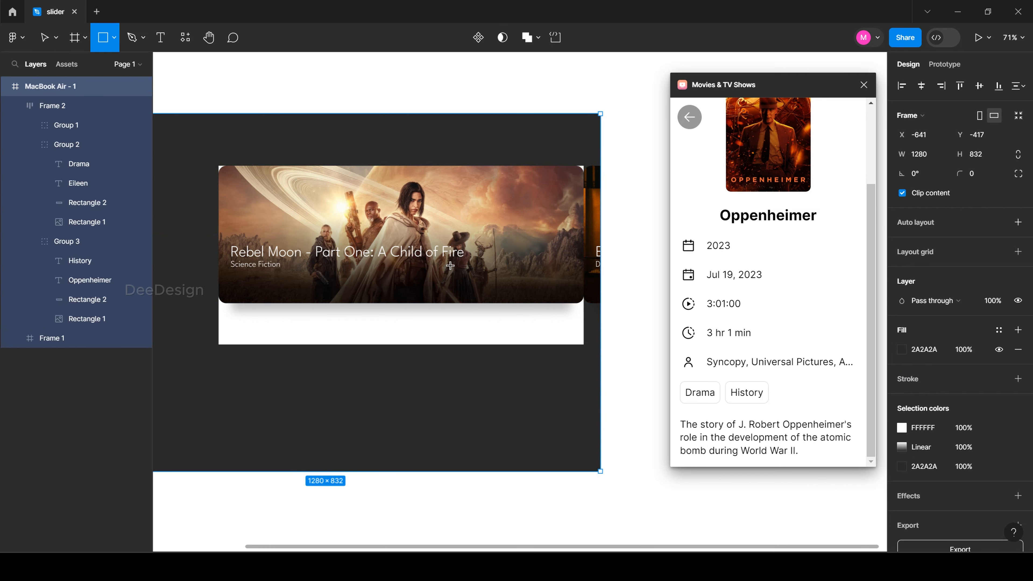
left_click_drag(450, 265, 481, 282)
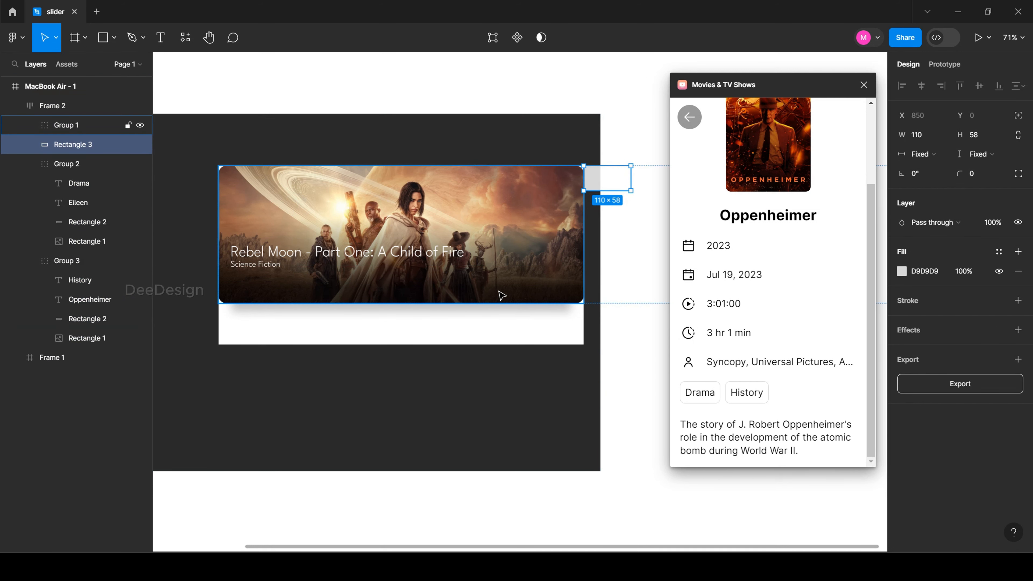
Step: Move the new rectangle out of Frame 2 to the top of MacBook Air - 1 and place it at about X 895, Y 360
left_click_drag(93, 151, 76, 101)
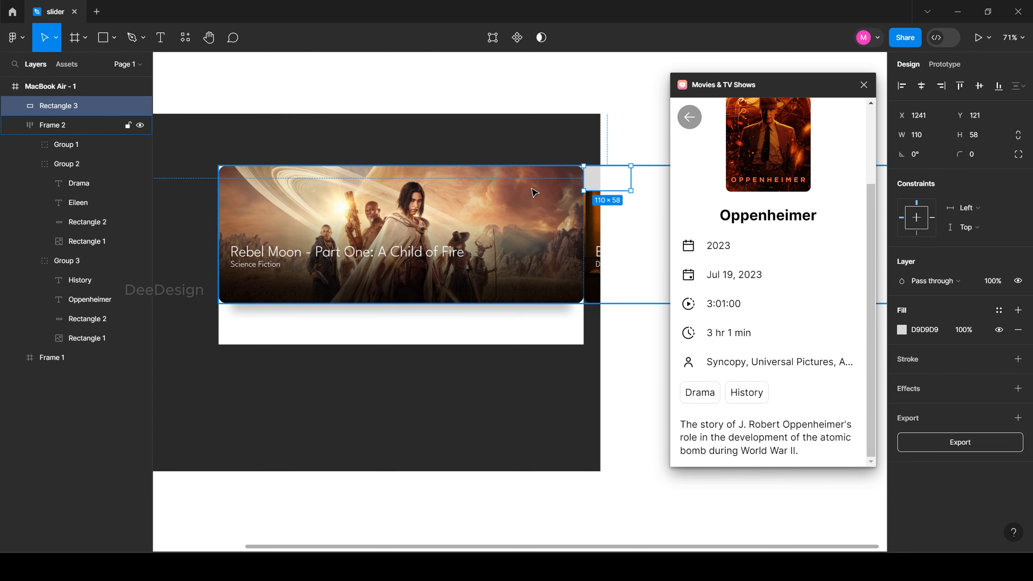
left_click_drag(595, 181, 446, 283)
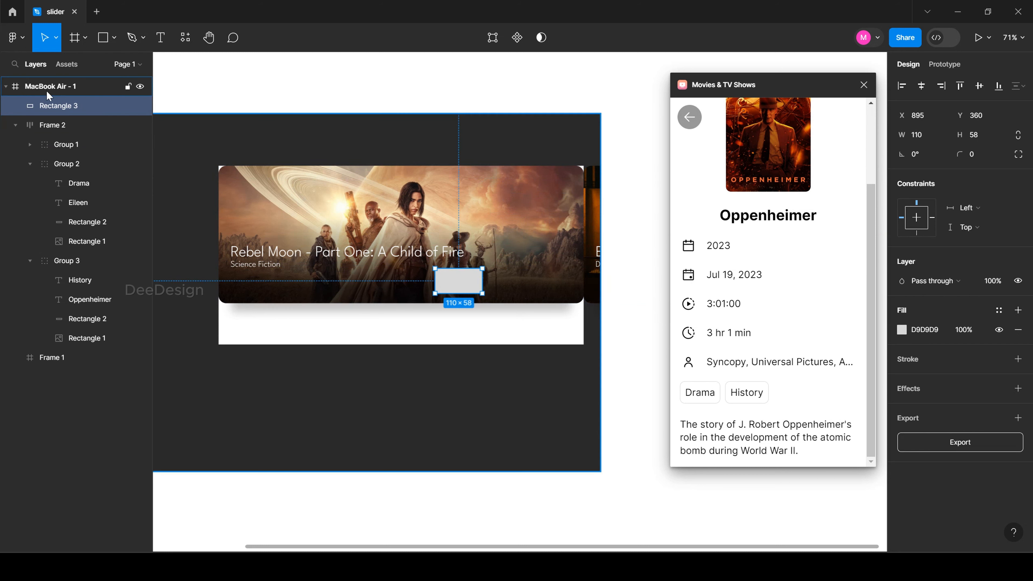
key("shift+2")
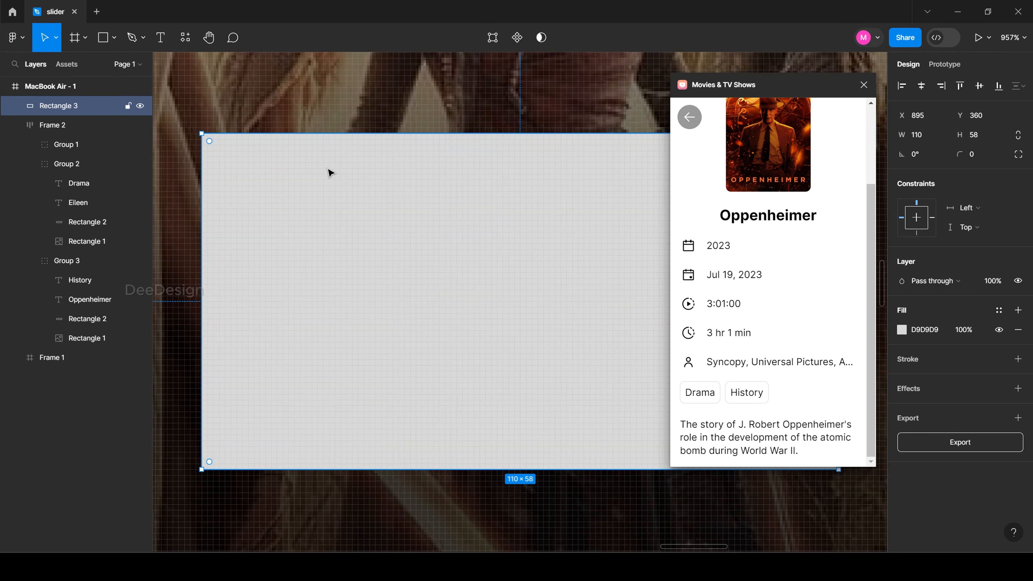
Step: Round the new rectangle's corners to a radius of 6 and narrow it to 96 × 58
left_click(864, 85)
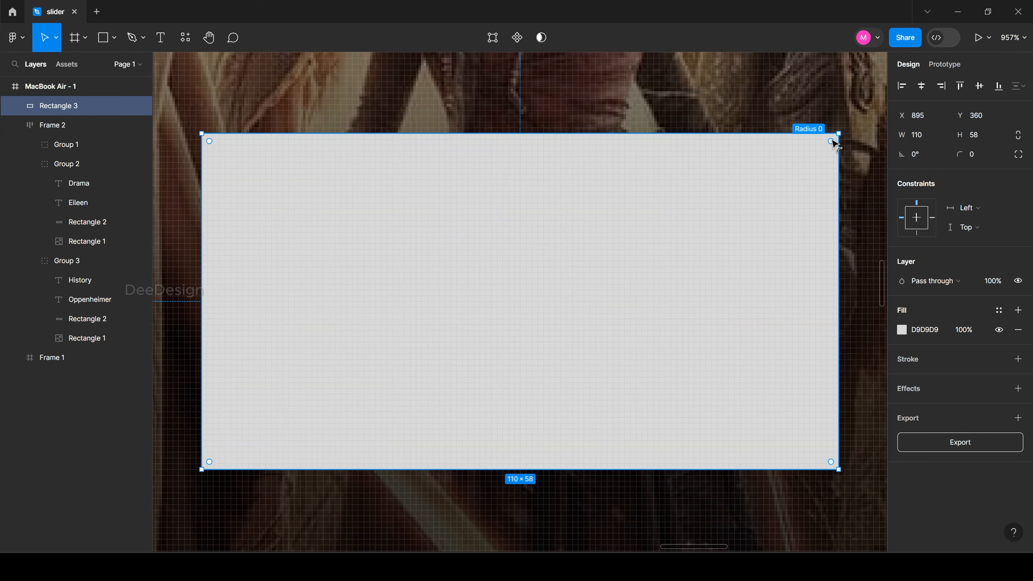
left_click_drag(831, 141, 800, 169)
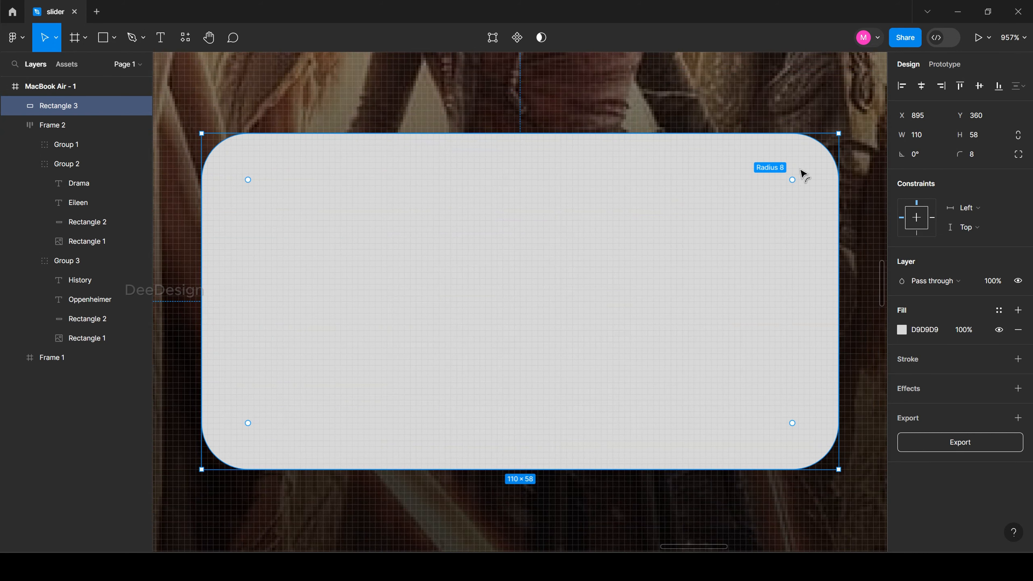
double_click(32, 122)
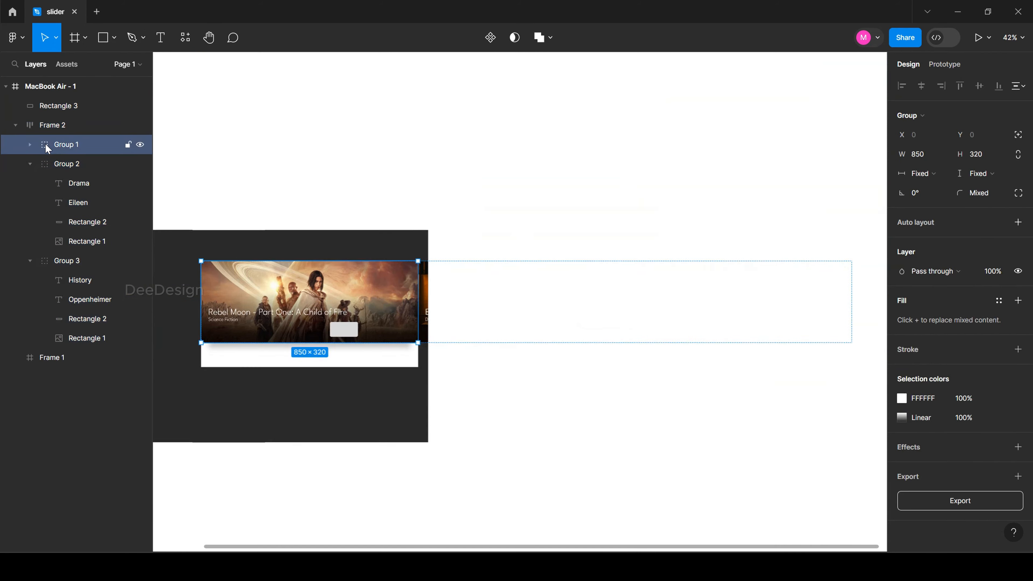
double_click(45, 143)
left_click(626, 387)
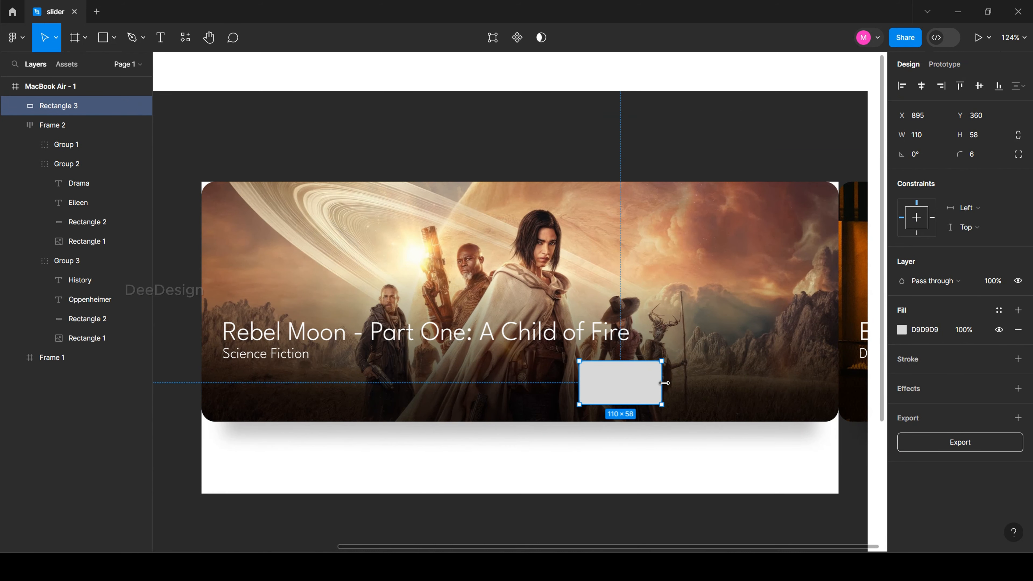
left_click_drag(657, 382, 651, 383)
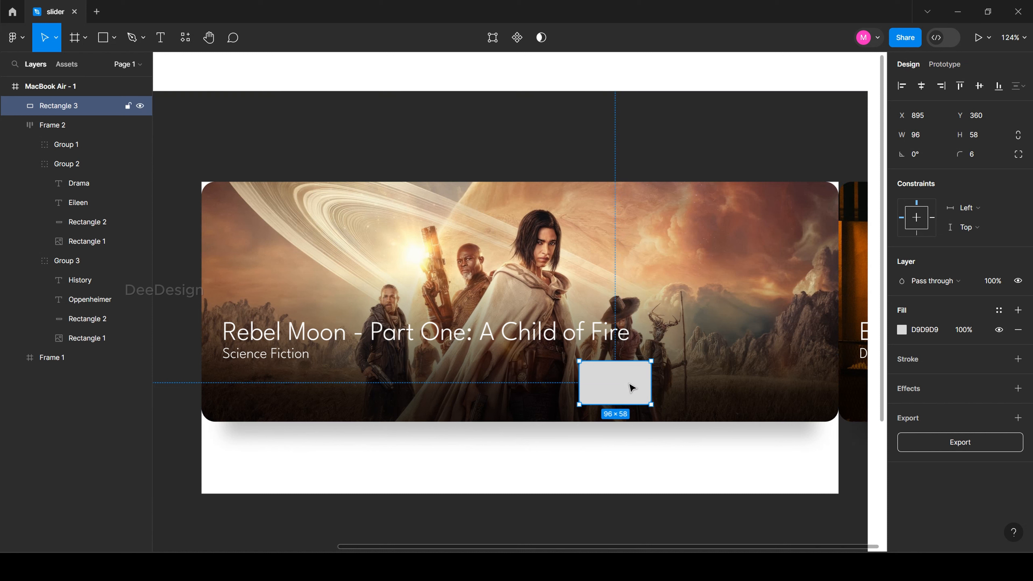
Step: Duplicate the rounded rectangle twice and line the copies up in a row beside it at Y 360, spaced 12 apart
key("ctrl+d")
left_click_drag(630, 385, 714, 387)
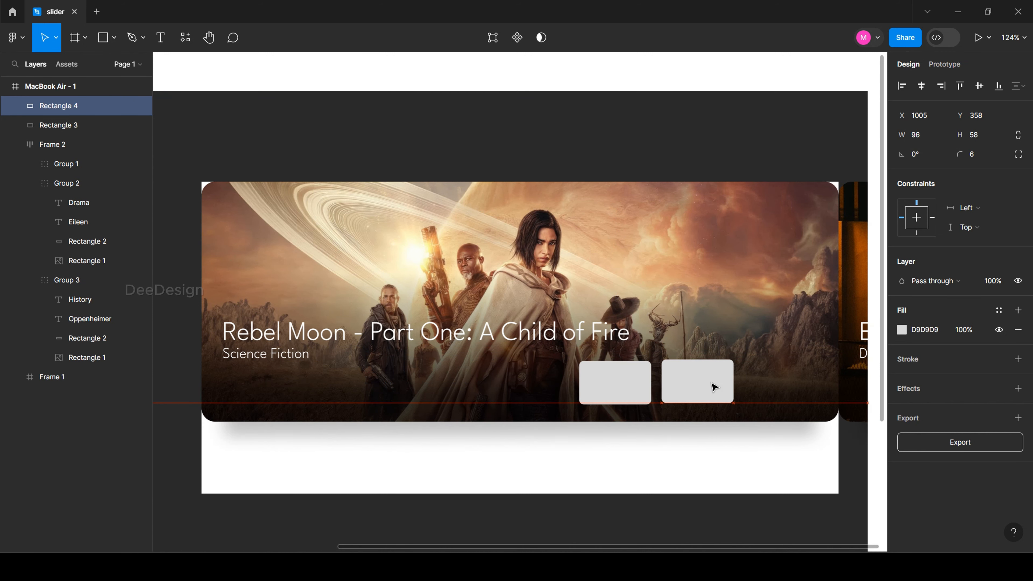
left_click(646, 393)
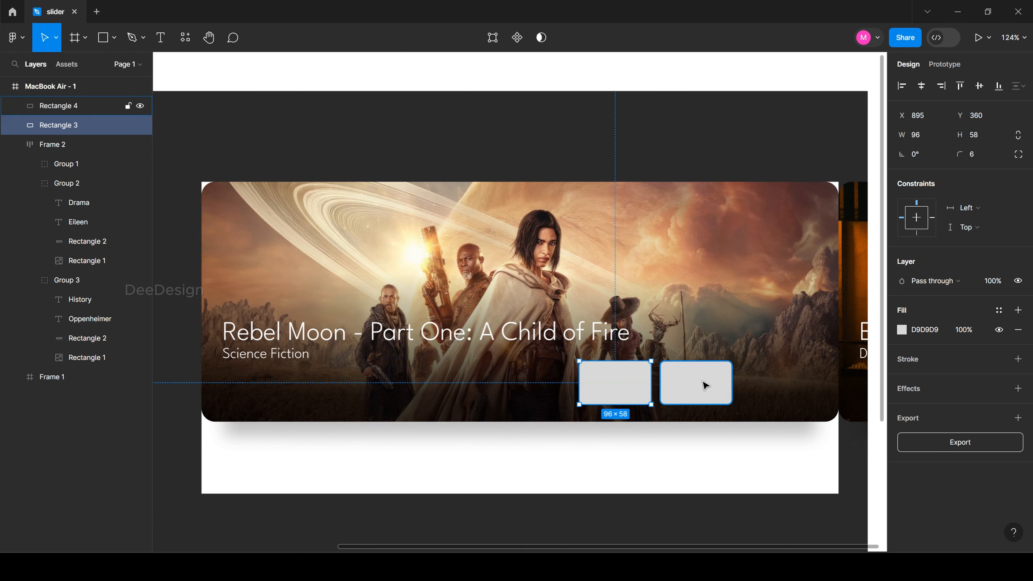
key("ctrl+d")
left_click_drag(705, 384, 788, 385)
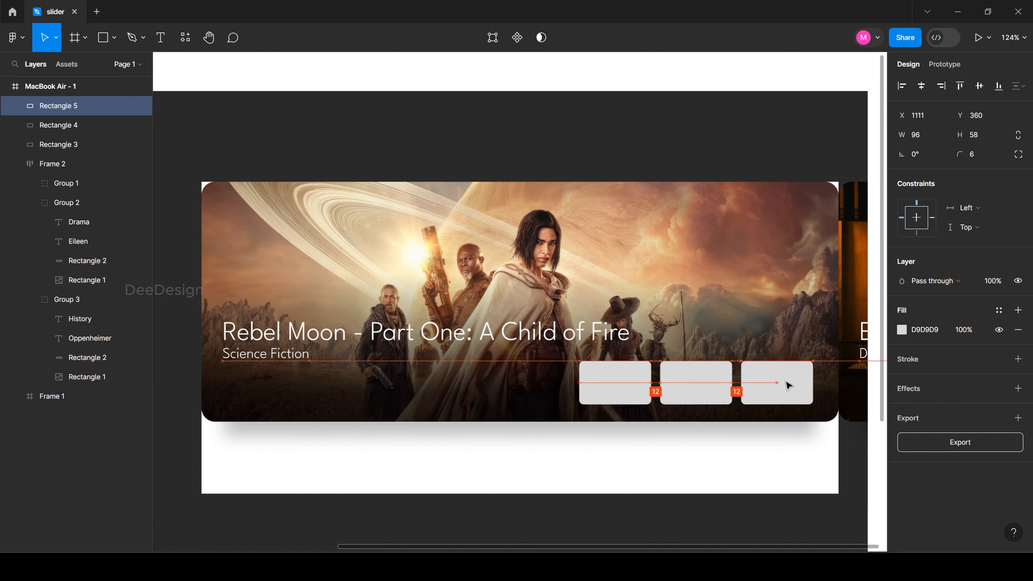
Step: Move the three rectangles together toward the card's lower-right corner, with the first at X 912 and all at Y 366
left_click(703, 388, "shift")
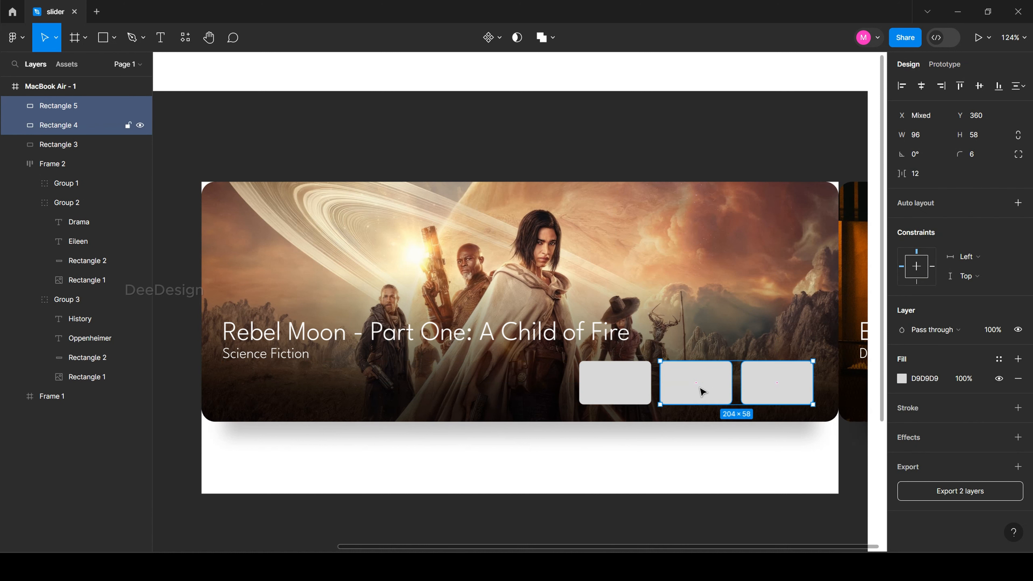
left_click(627, 388, "shift")
mouse_move(627, 388)
left_mouse_down()
mouse_move(646, 388)
mouse_move(636, 389)
left_mouse_up()
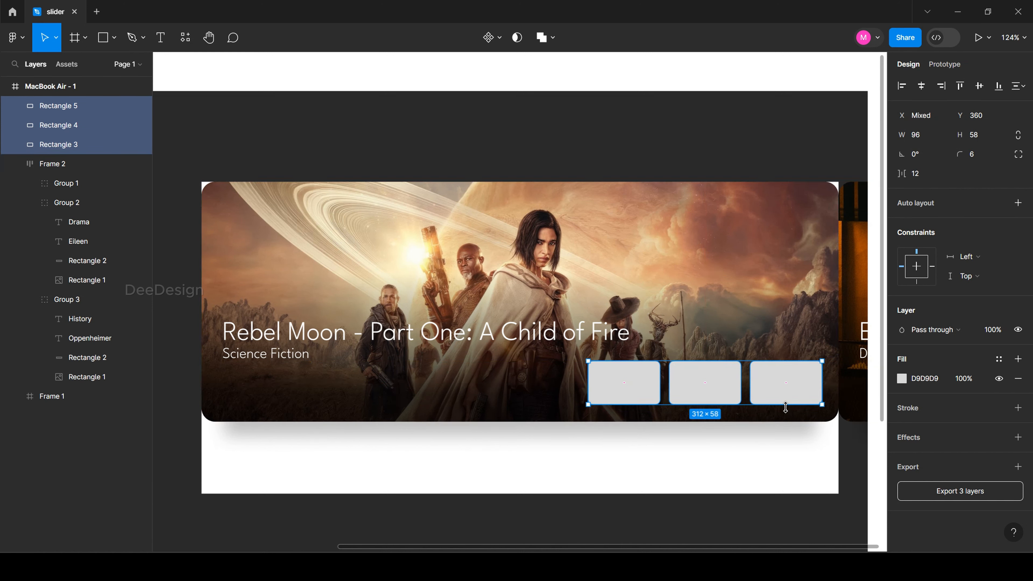
key("shift+Down")
key("alt")
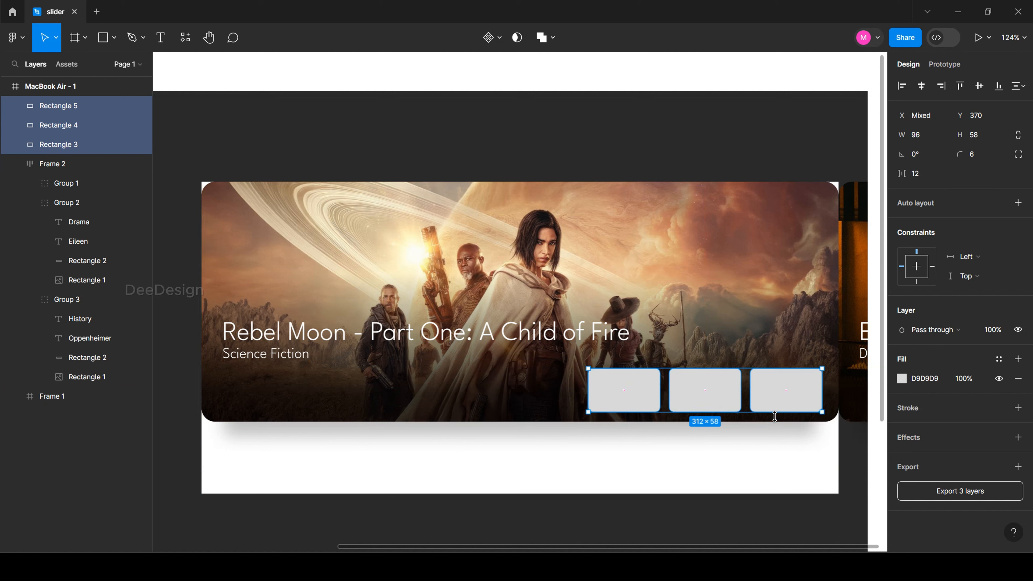
key("Down")
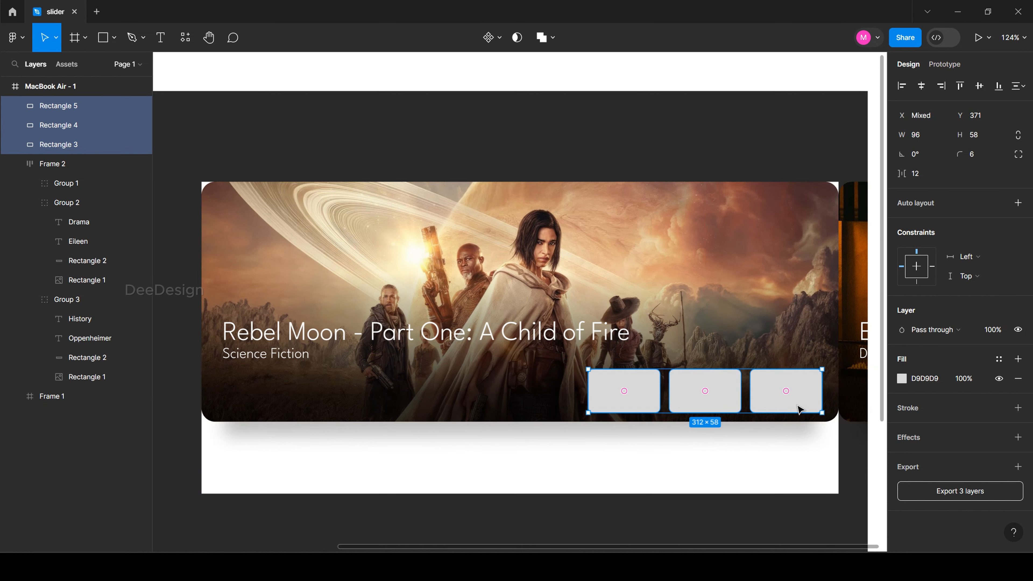
left_click_drag(797, 408, 803, 405)
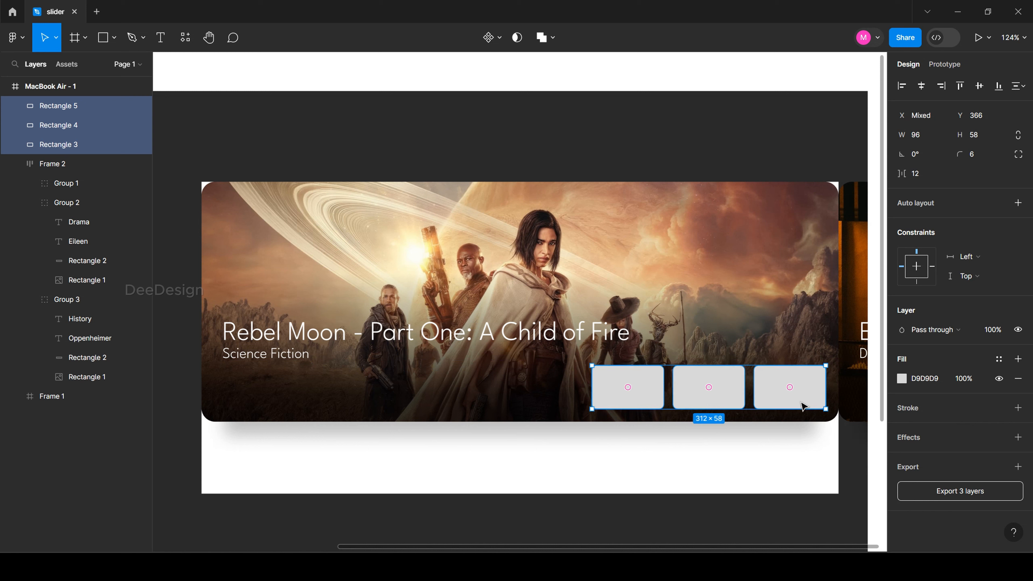
left_click(756, 132)
Step: Fill the first small rectangle, Rectangle 3, with the Rebel Moon image using the Movies & TV Shows plugin
left_click(632, 384)
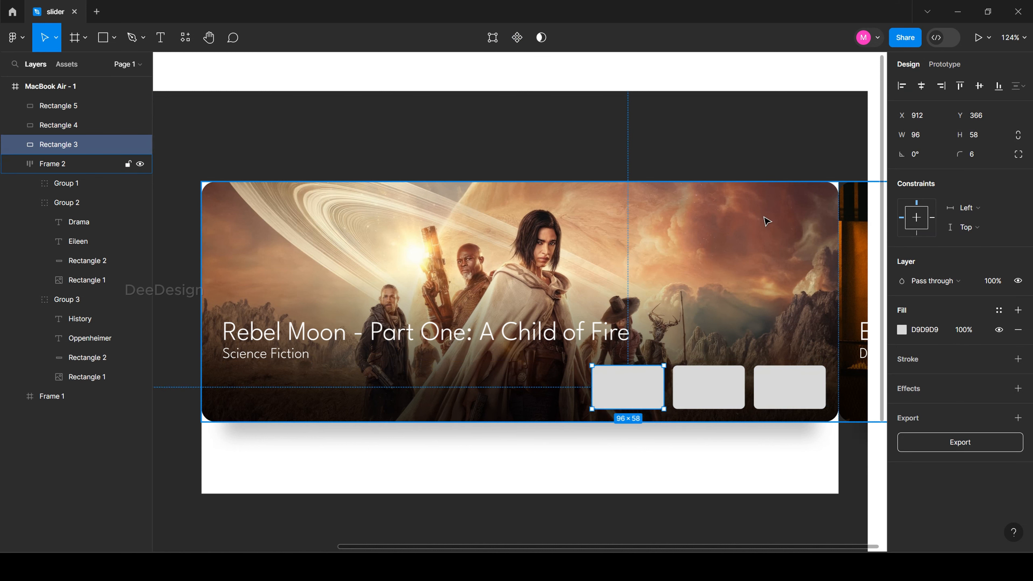
left_click(185, 37)
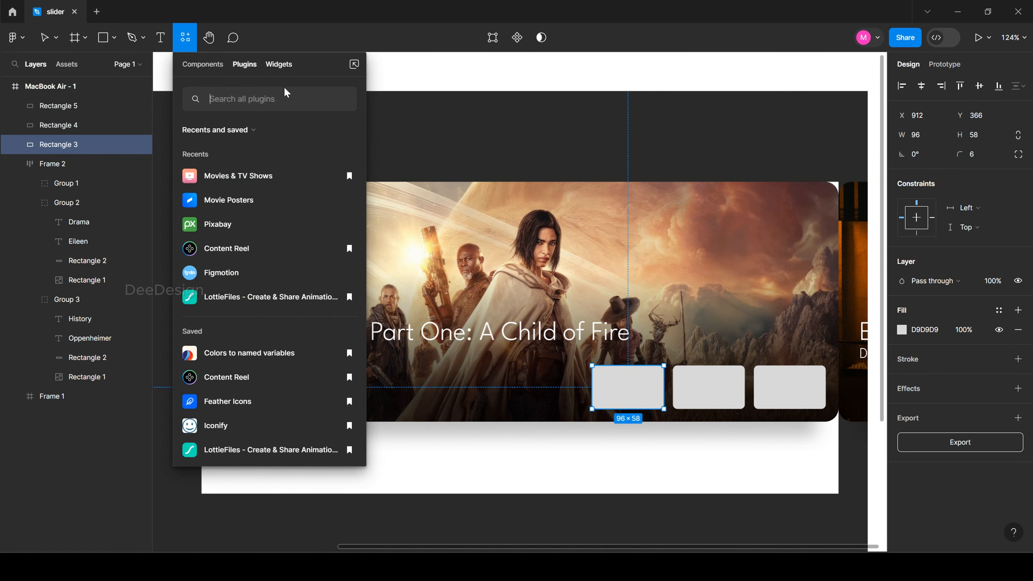
left_click(220, 238)
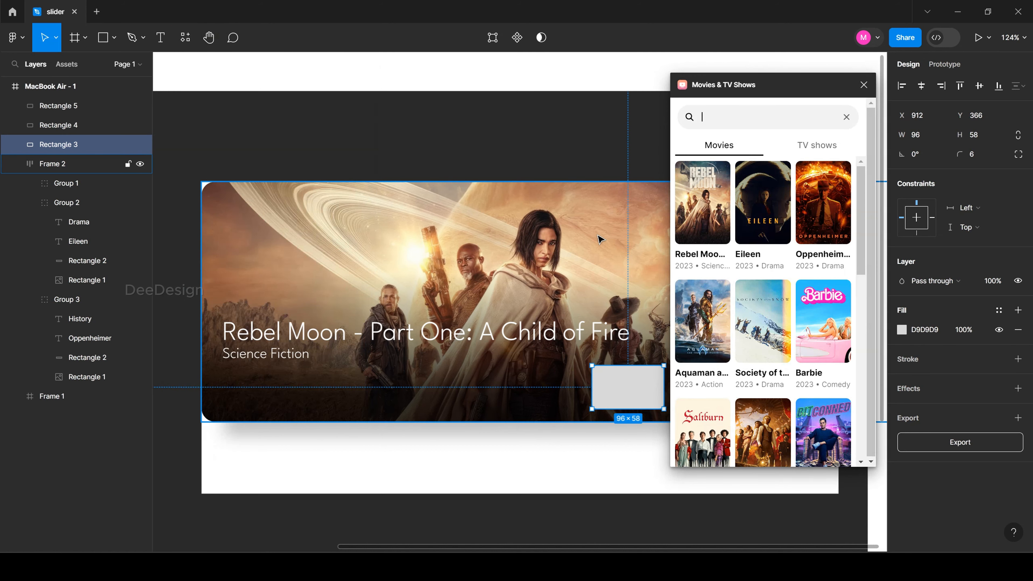
key("BackSpace")
left_click(563, 148)
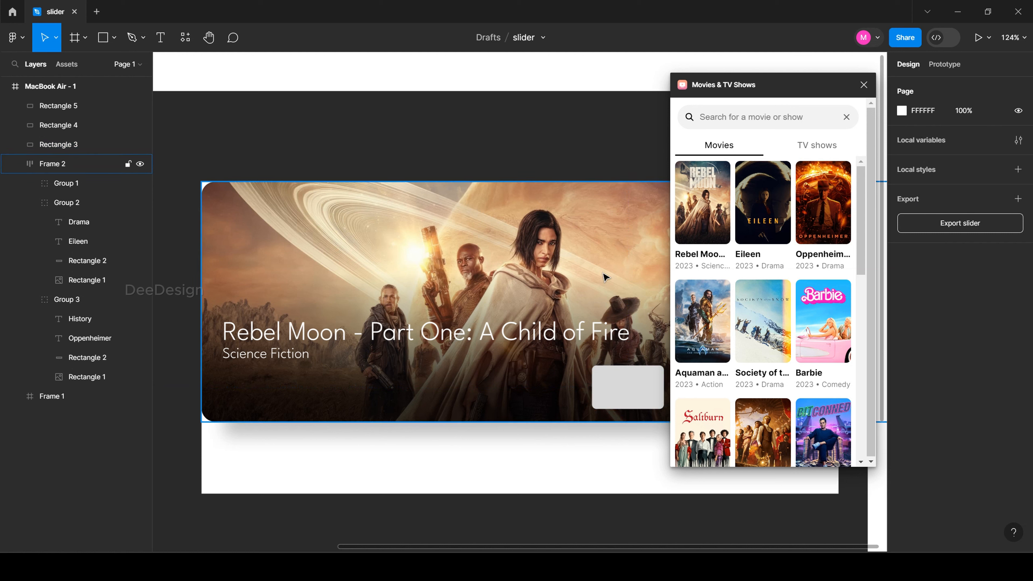
left_click(626, 389)
left_click(703, 219)
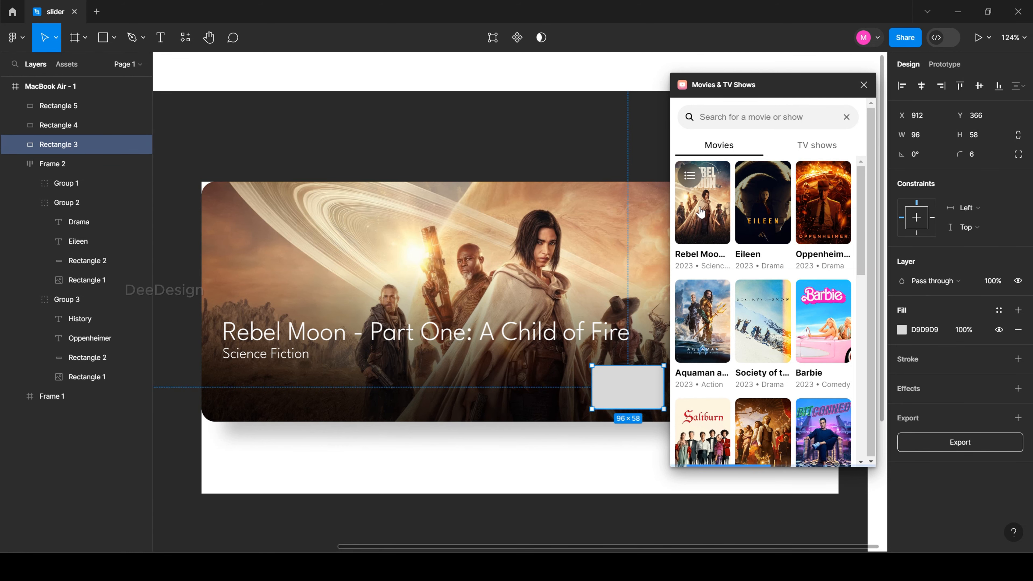
left_click(639, 443)
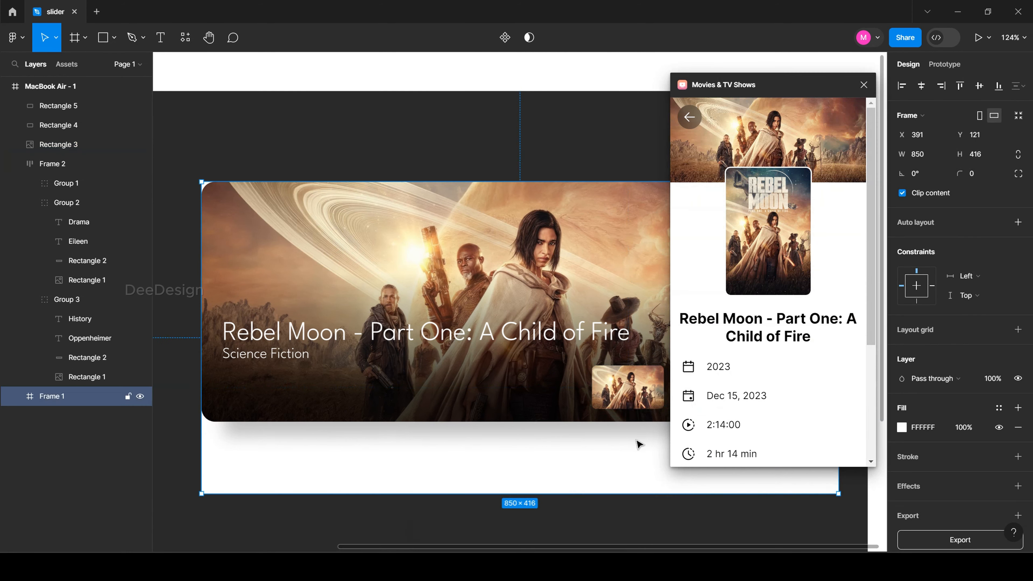
left_click(620, 389)
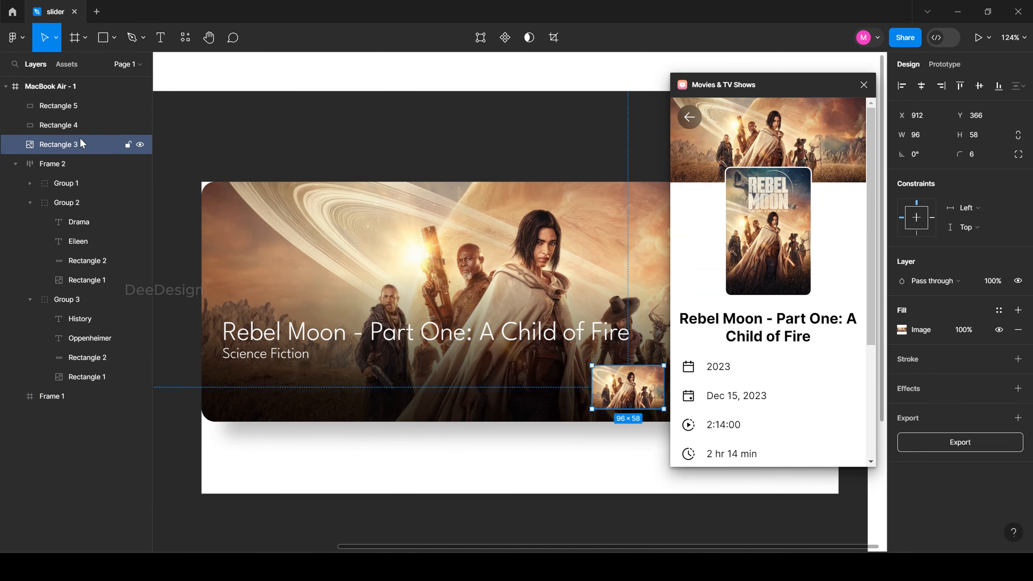
Step: Fill the middle small rectangle, Rectangle 4, with the wide Eileen backdrop image from the plugin
double_click(66, 125)
double_click(31, 126)
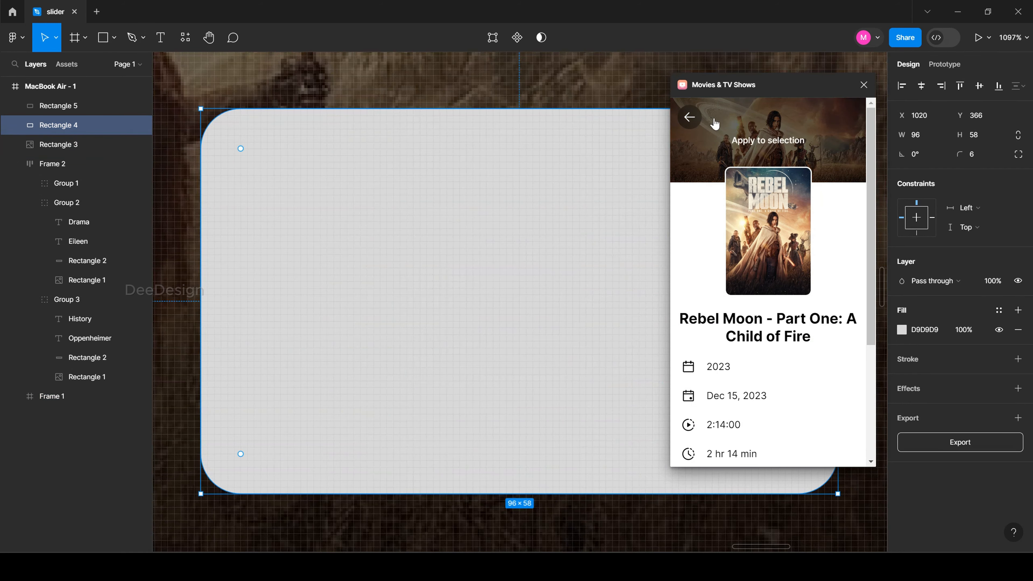
left_click(690, 118)
left_click(745, 180)
left_click(743, 128)
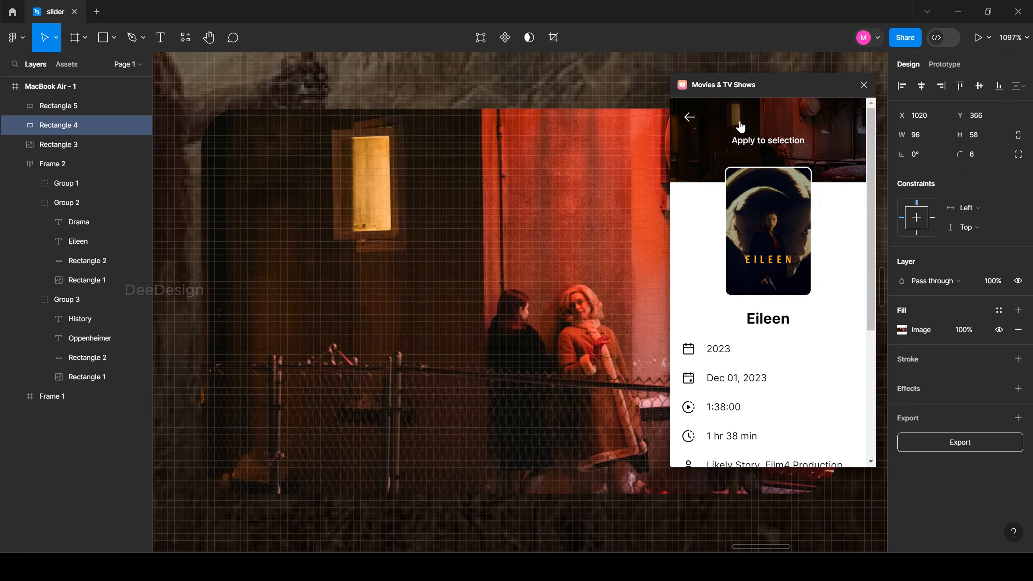
Step: Fill the last small rectangle, Rectangle 5, with the wide Oppenheimer backdrop image from the plugin
left_click(34, 111)
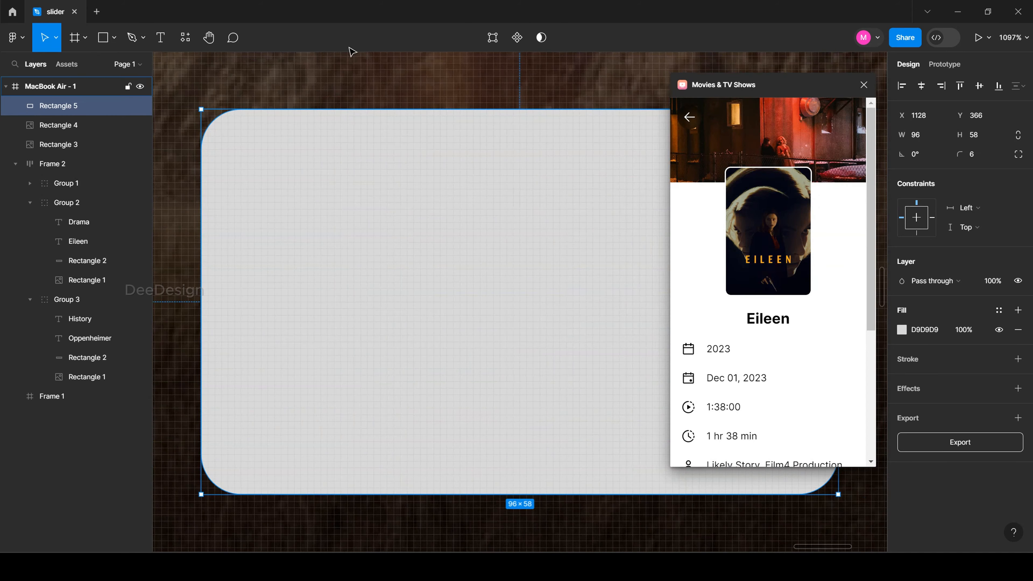
left_click(689, 117)
left_click(809, 183)
left_click(782, 120)
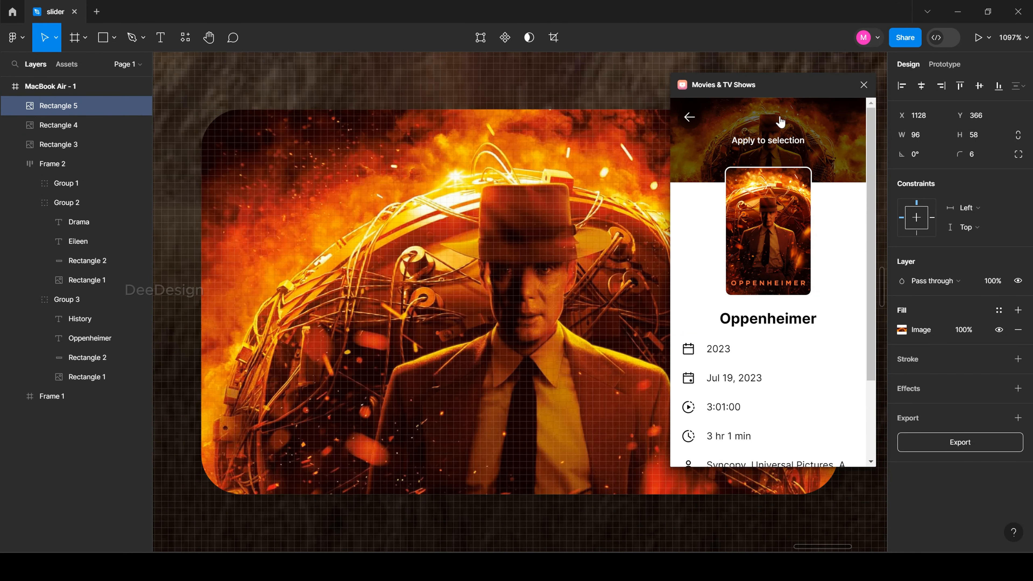
Step: Close the Movies & TV Shows plugin and remove the white fill from Frame 1
left_click(17, 86)
key("shift+2")
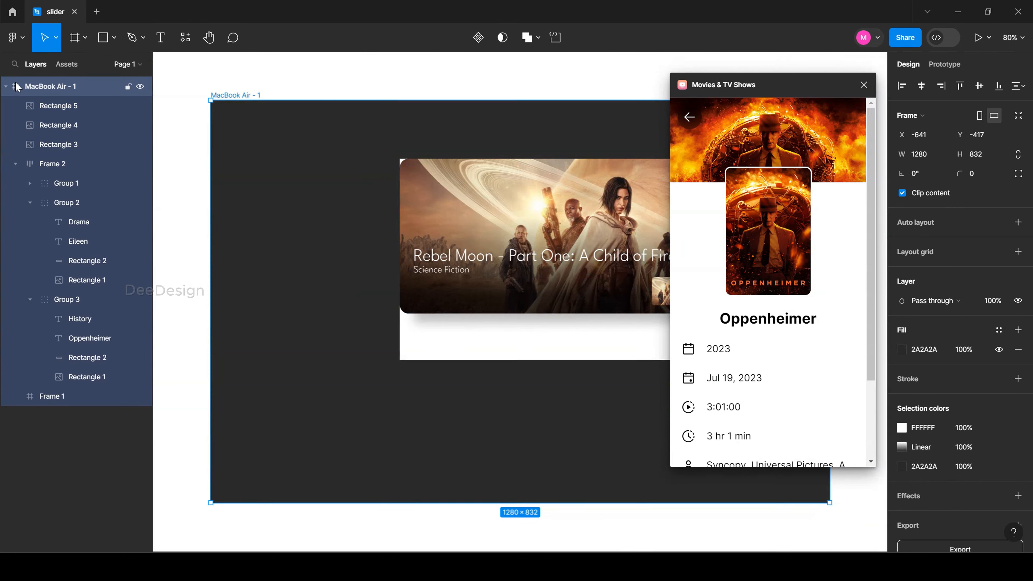
left_click(864, 84)
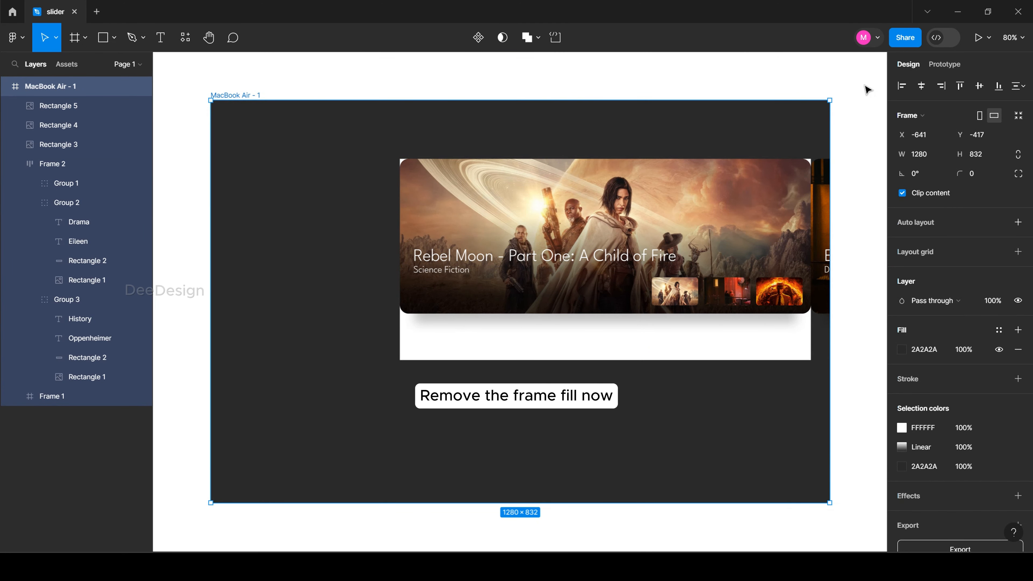
left_click(628, 356)
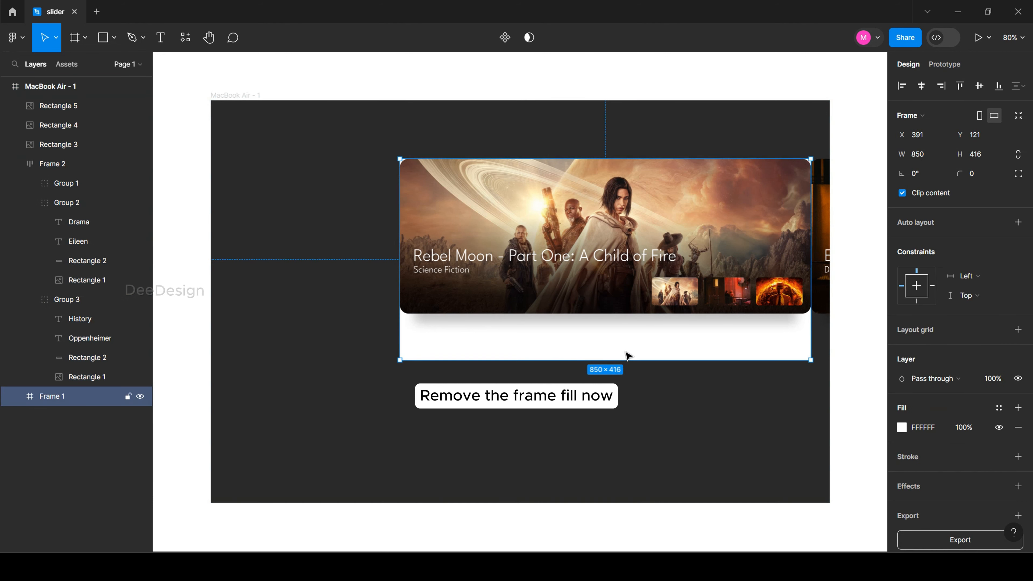
left_click(1017, 427)
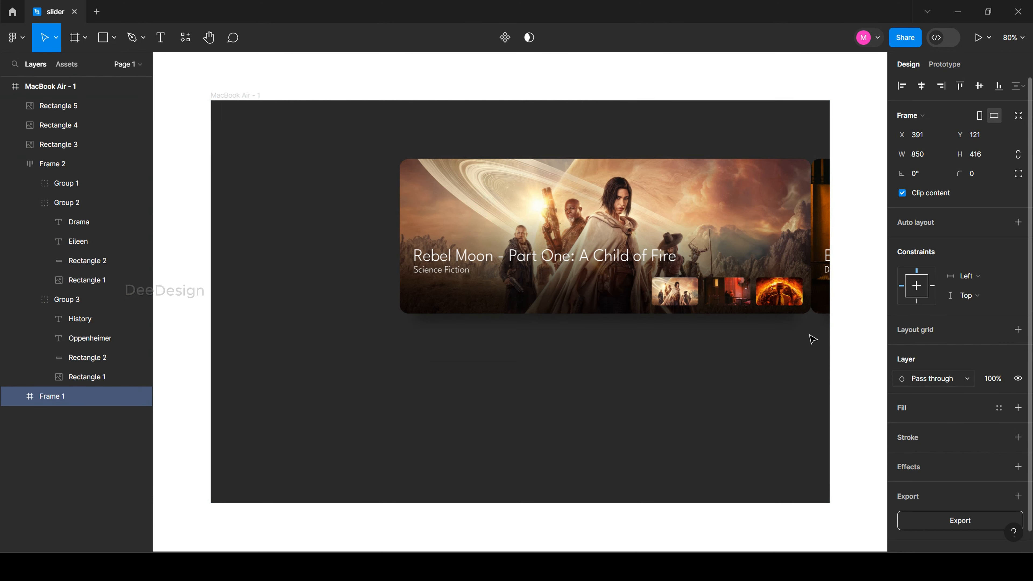
Step: Move the three thumbnail rectangles and the auto layout Frame 2 into Frame 1 so they are clipped by it
left_click(500, 193)
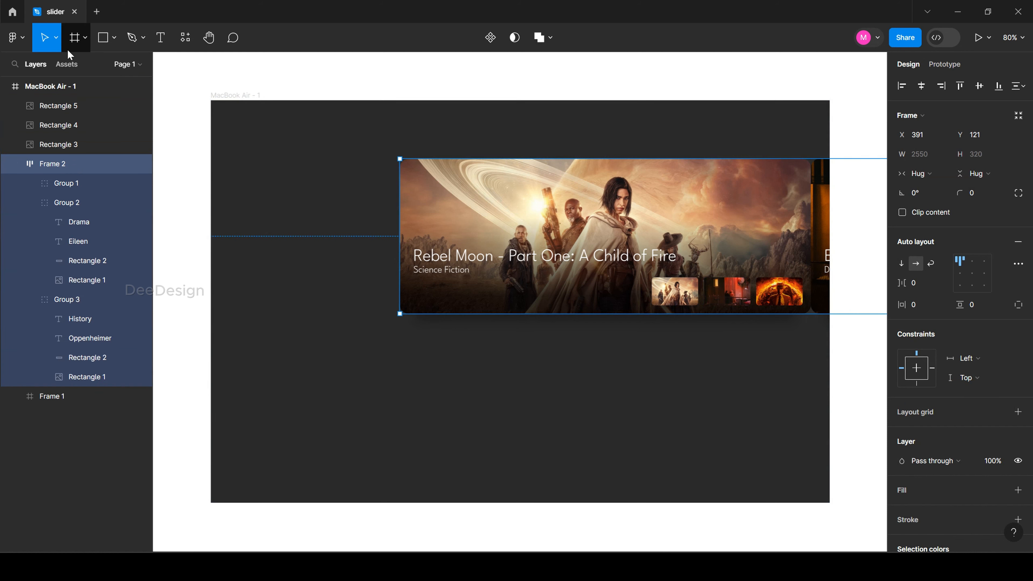
left_click(64, 116)
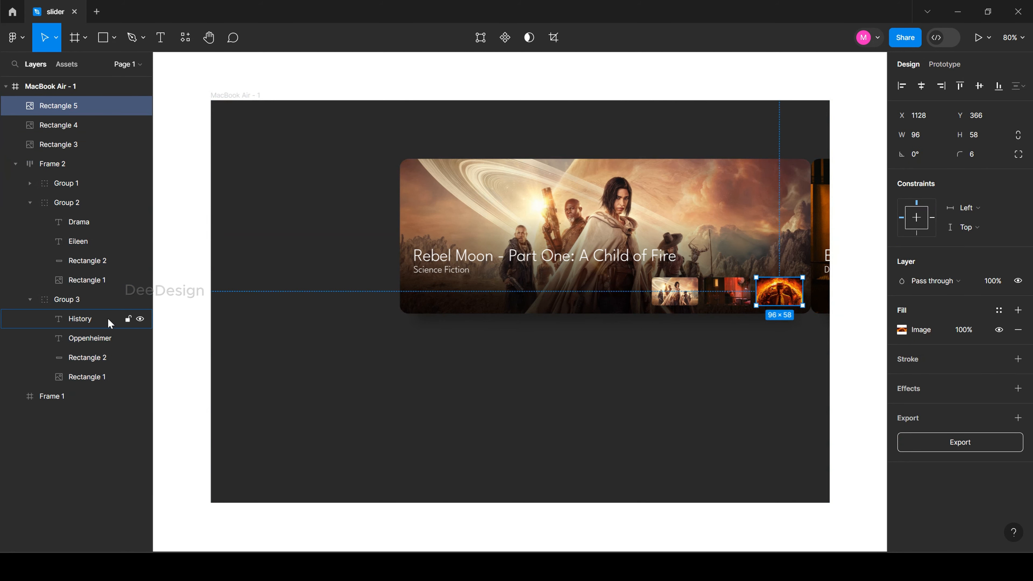
left_click(83, 380, "shift")
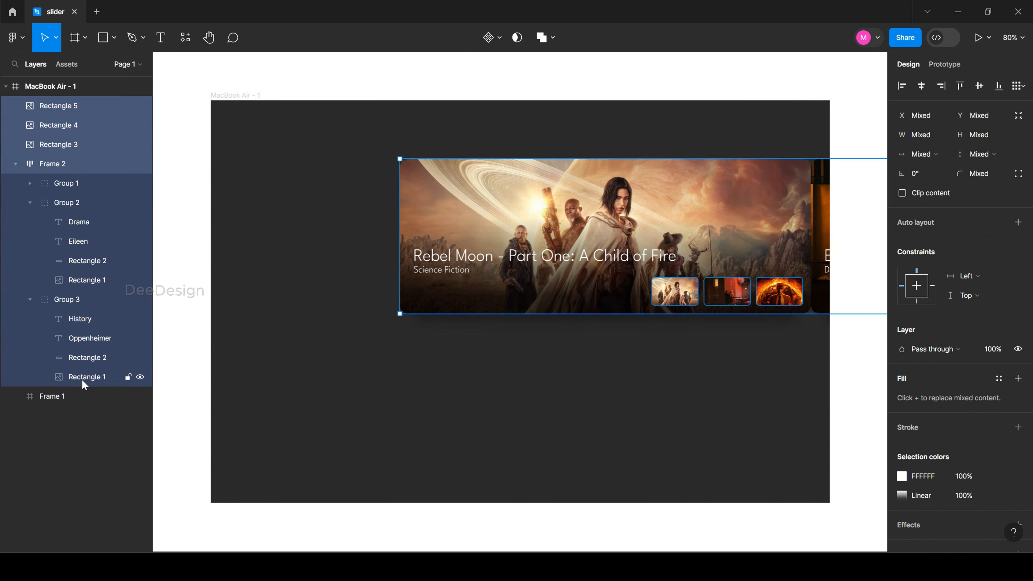
left_click_drag(82, 382, 92, 400)
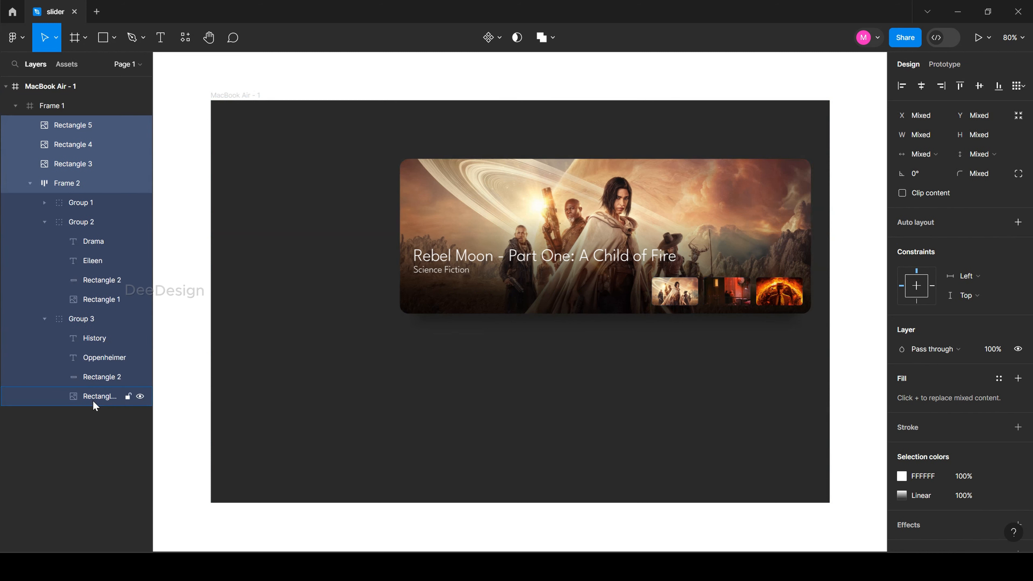
Step: Duplicate Frame 1 and place the copy below the original at about X 345, Y 564
left_click(59, 102)
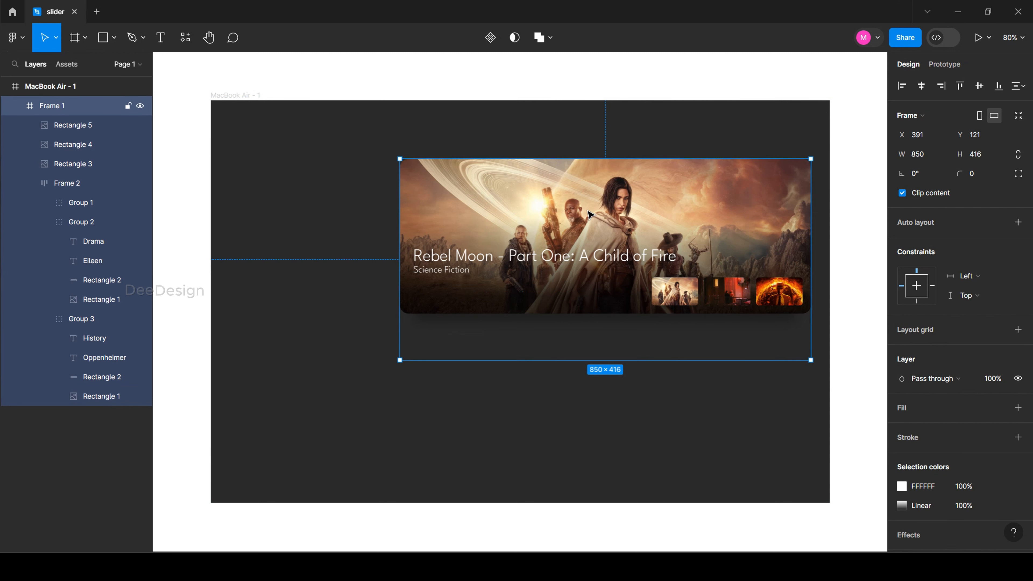
left_click(576, 155)
left_click(580, 179)
key("ctrl+d")
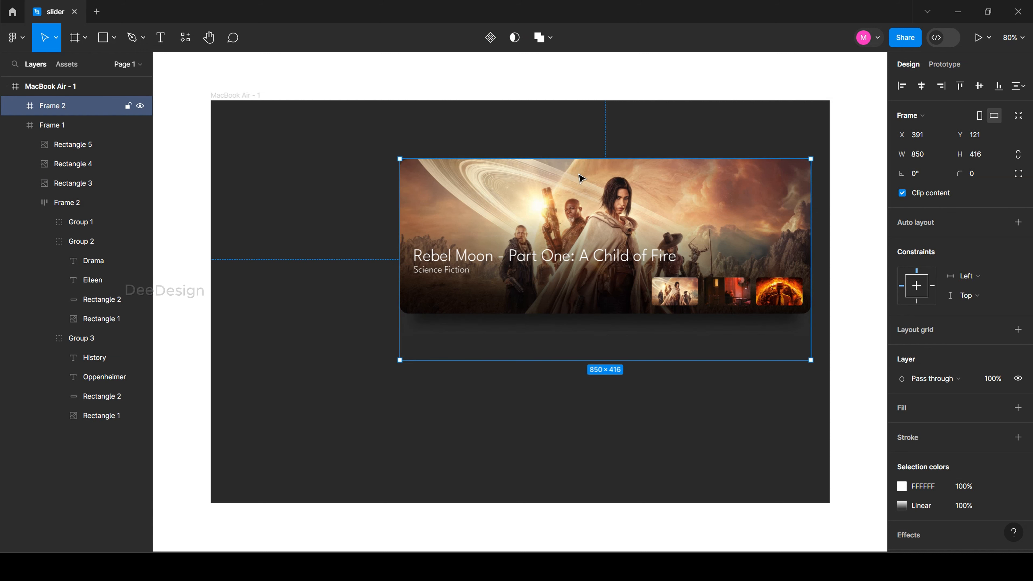
left_click_drag(577, 179, 556, 394)
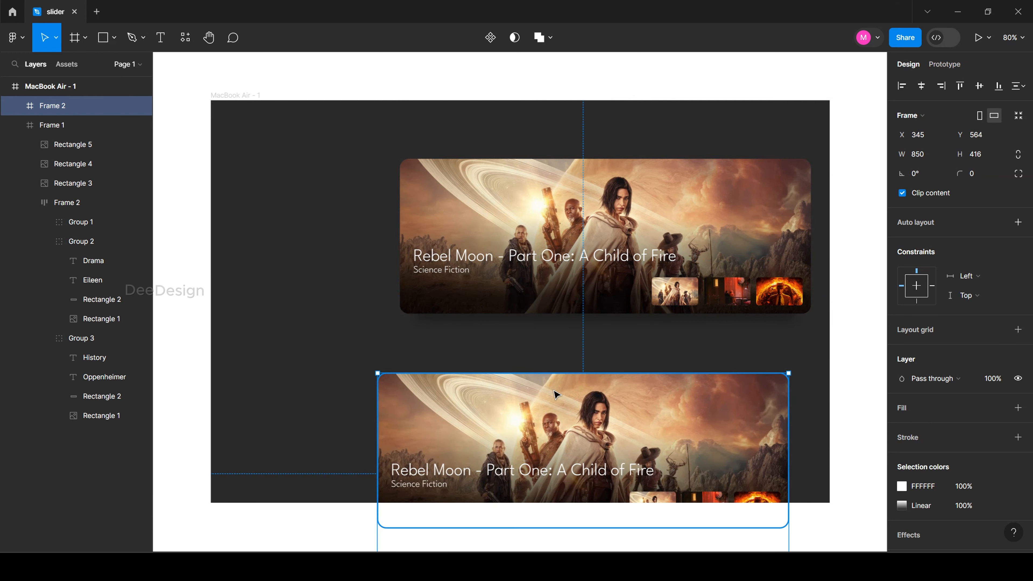
Step: Undo the last move of the copied frame and shift it straight down, leaving a gap of 24 below Frame 1
key("ctrl+z")
key("shift+Down")
key("shift+Down")
key("shift+Down")
key("shift+Down")
key("shift+Down")
key("shift+Down")
key("shift+Down")
key("shift+Down")
key("shift+Down")
key("shift+Down")
key("shift+Down")
key("shift+Down")
key("shift+Down")
key("shift+Down")
key("shift+Down")
key("shift+Down")
key("shift+Down")
key("shift+Down")
key("shift+Down")
key("shift+Down")
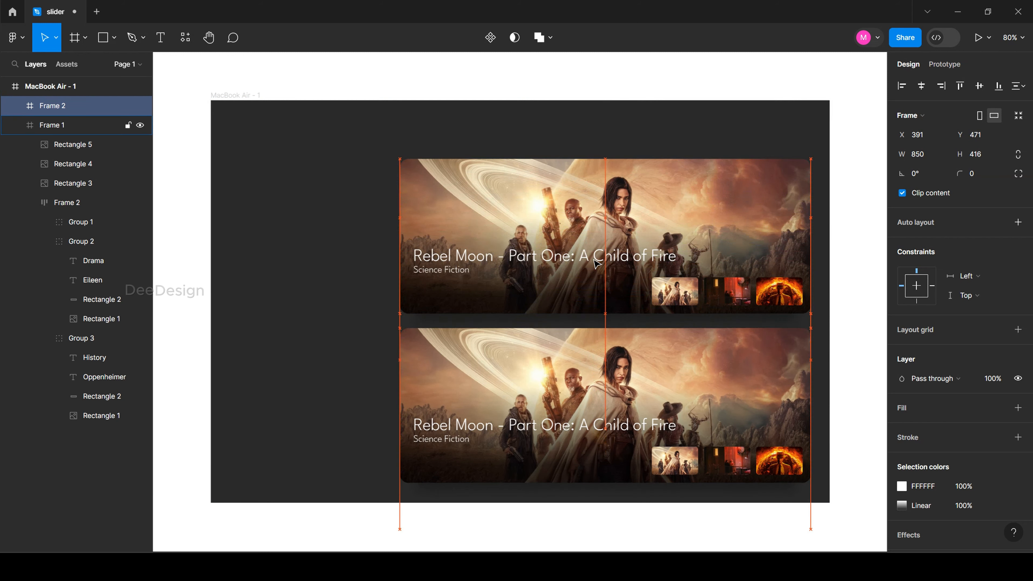
Step: Move Frame 1 and its copy out of MacBook Air - 1 onto the empty canvas beside it, at X 696
key("ctrl+a")
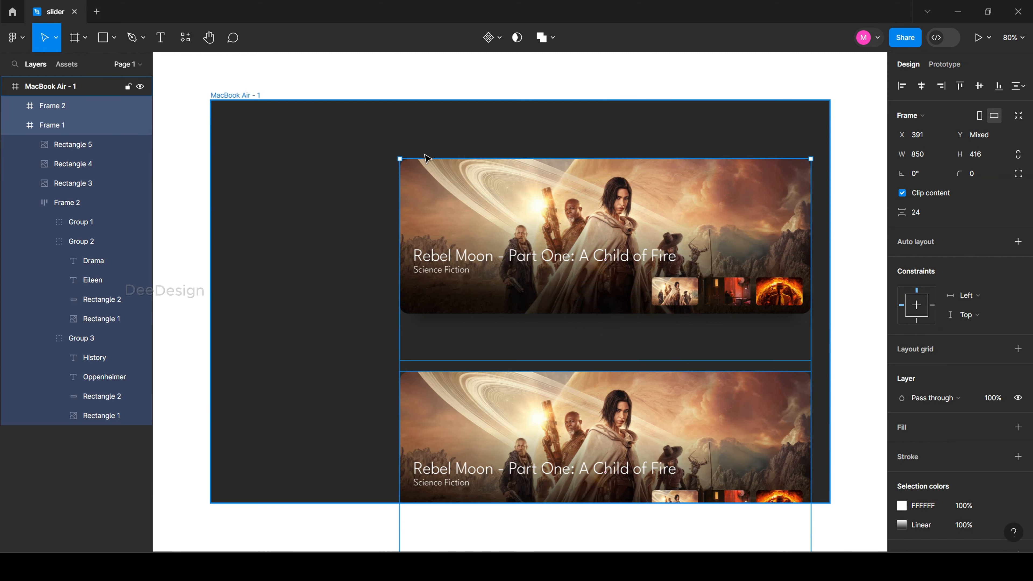
left_click_drag(508, 215, 835, 207)
key("space")
double_click(834, 199)
key("ctrl+z")
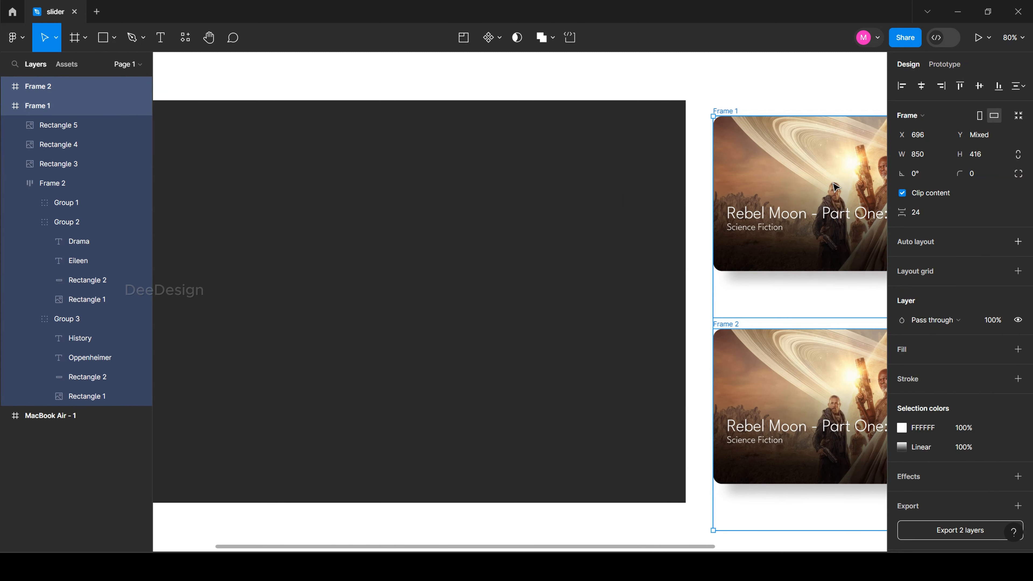
scroll(831, 182, "right", 8)
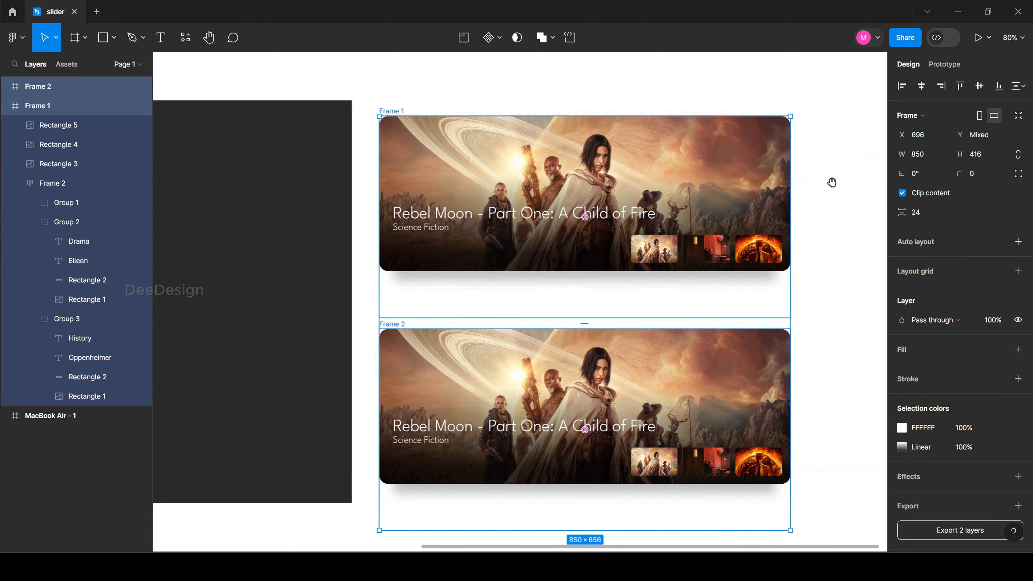
left_click(847, 159)
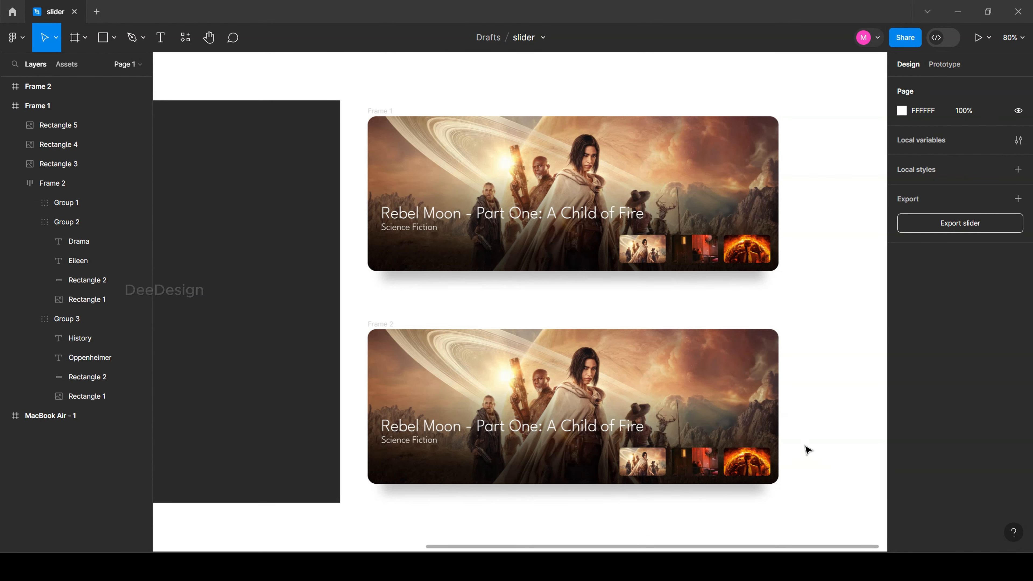
Step: Shift the auto layout row inside the lower slider frame to X -850 so the Eileen card fills the frame
left_click(807, 449)
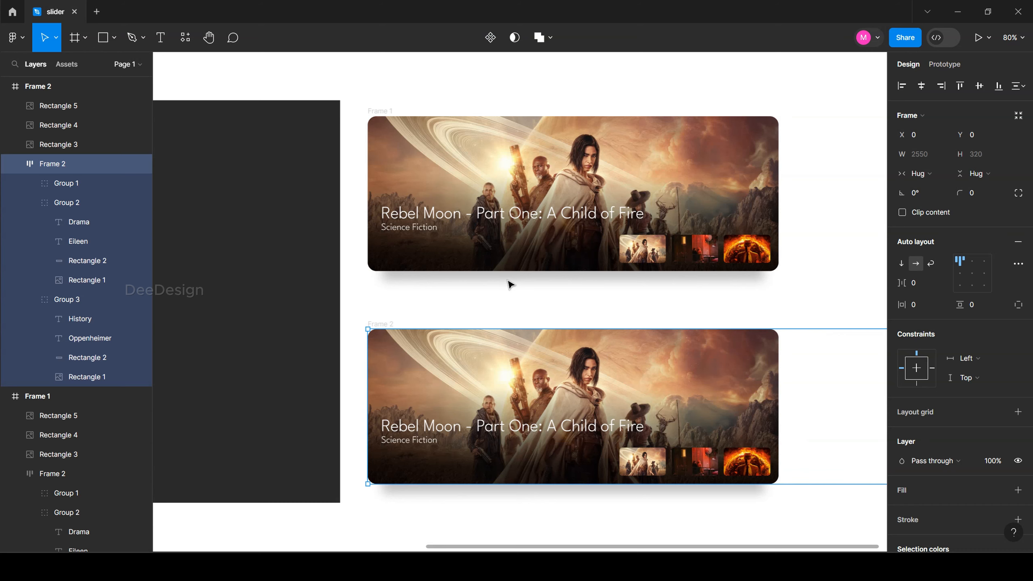
scroll(510, 283, "down", 3)
scroll(584, 382, "up", 1)
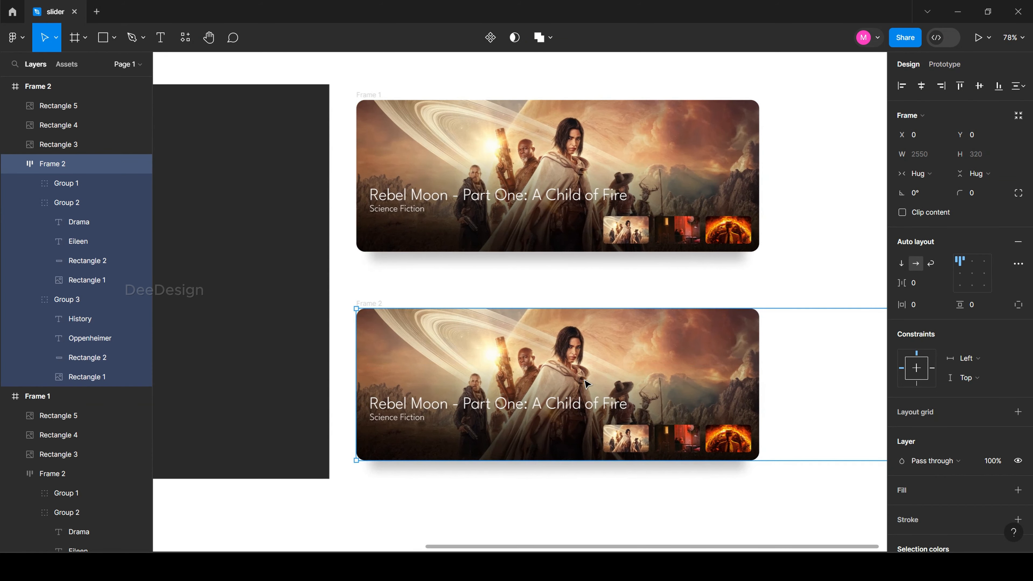
left_click(586, 383, "ctrl")
left_click(678, 341, "ctrl")
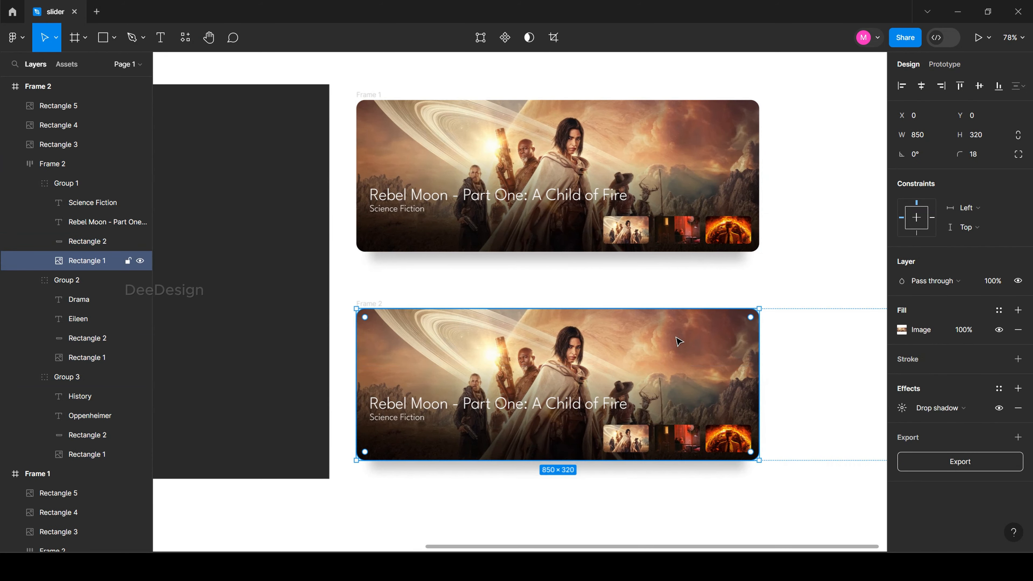
left_click(91, 185)
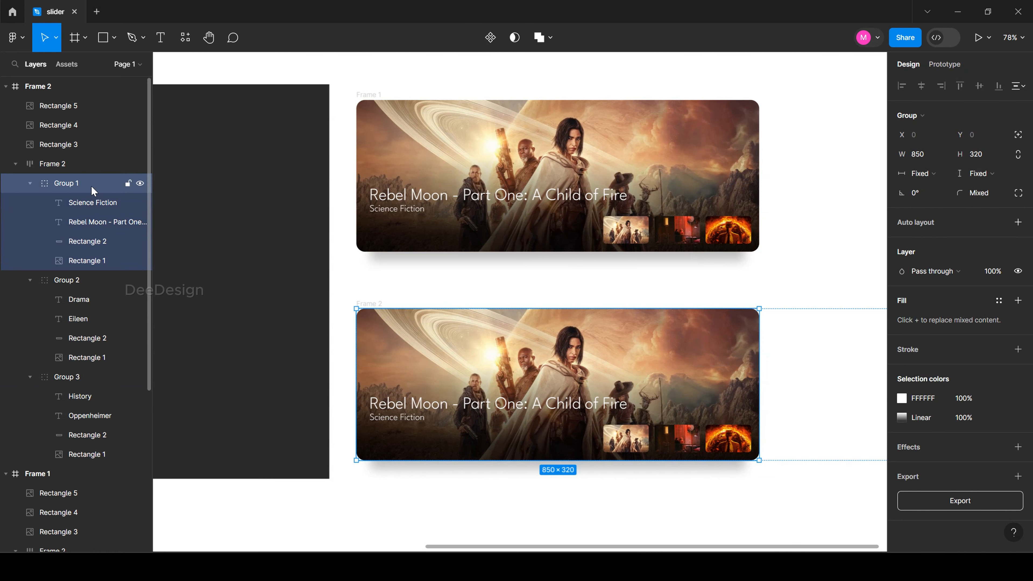
left_click(94, 165)
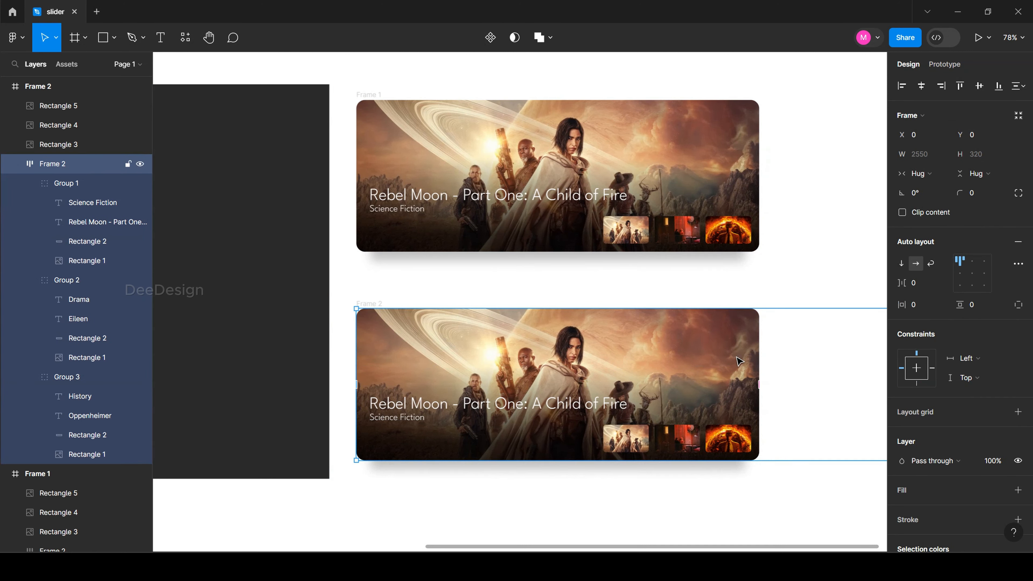
key("shift+Left")
key("shift+Left")
key("shift+Left")
key("shift+Left")
key("shift+Left")
key("shift+Left")
key("shift+Left")
key("shift+Left")
key("shift+Left")
key("shift+Left")
key("shift+Left")
key("shift+Left")
key("shift+Left")
key("shift+Left")
key("shift+Left")
key("shift+Left")
key("shift+Left")
key("shift+Left")
key("shift+Left")
key("shift+Left")
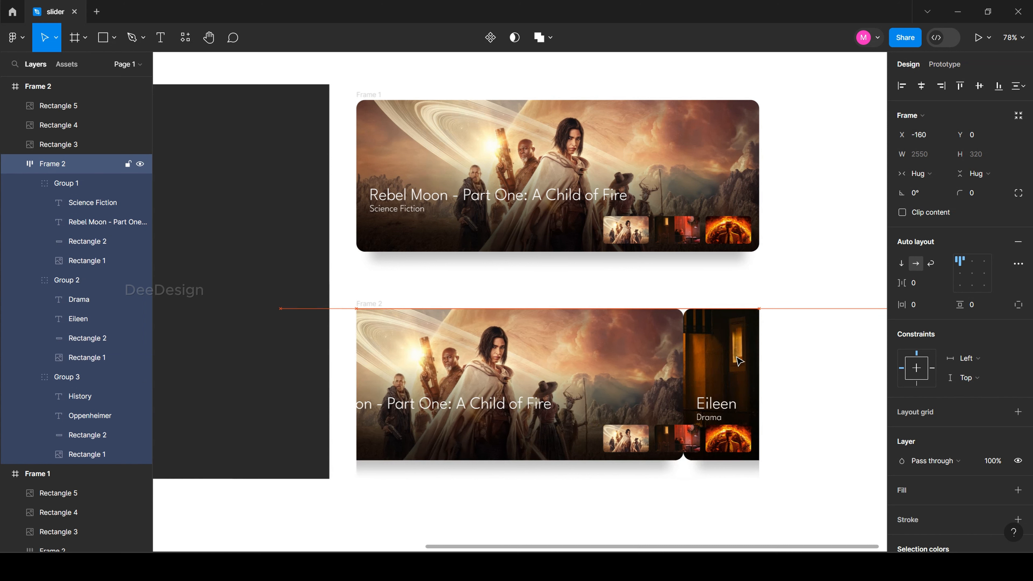
key("shift+Left")
key("shift+Left")
key("shift+Left")
key("shift+Left")
key("shift+Left")
key("shift+Left")
key("shift+Left")
key("shift+Left")
key("shift+Left")
key("shift+Left")
key("shift+Left")
key("shift+Left")
key("shift+Left")
key("shift+Left")
key("shift+Left")
key("shift+Left")
key("shift+Left")
key("shift+Left")
key("shift+Left")
key("shift+Left")
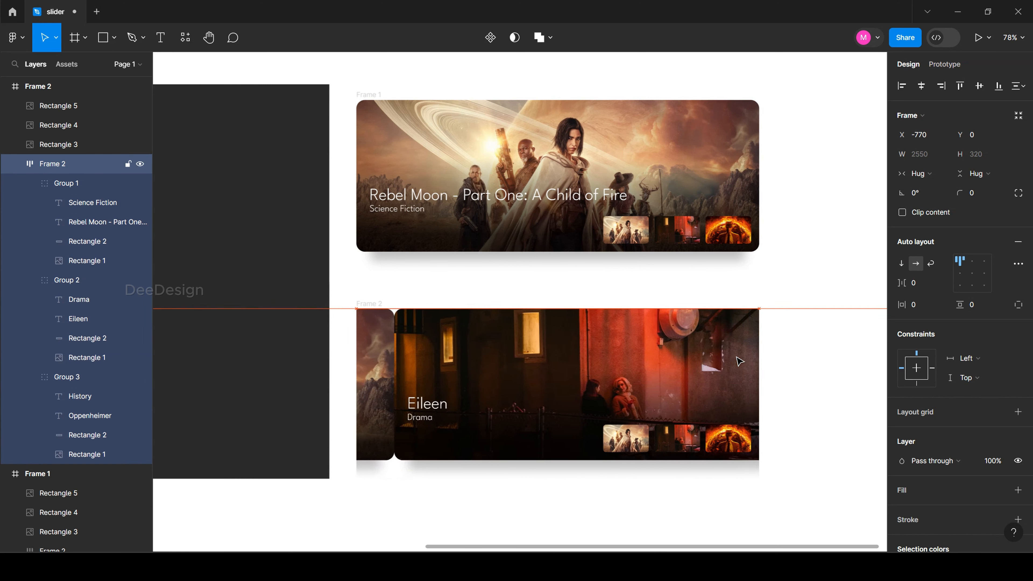
key("shift+Left")
key("shift+Left")
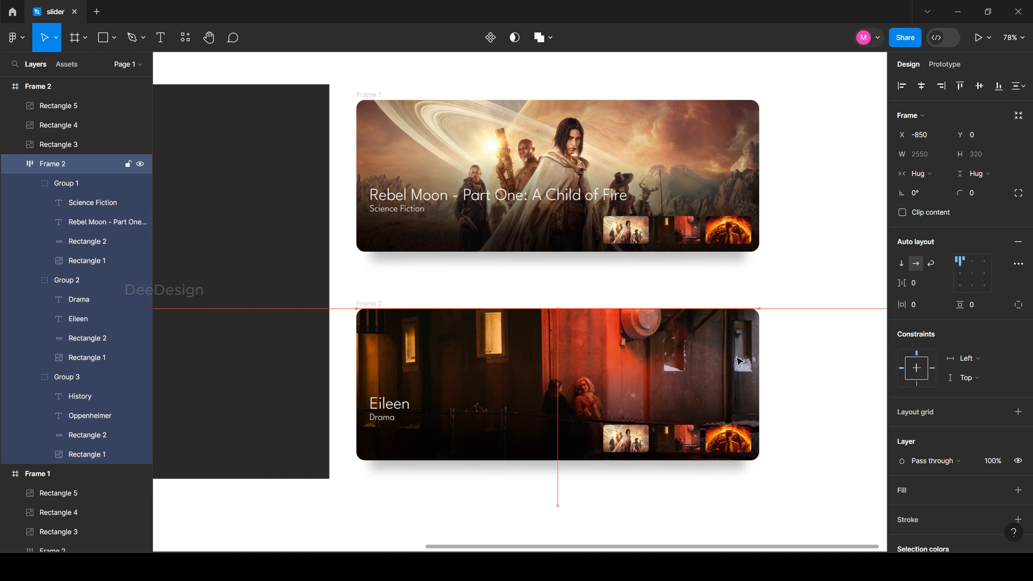
key("Left")
key("Left")
key("Left")
key("Left")
key("Left")
key("Left")
key("Left")
key("Left")
key("Left")
key("Left")
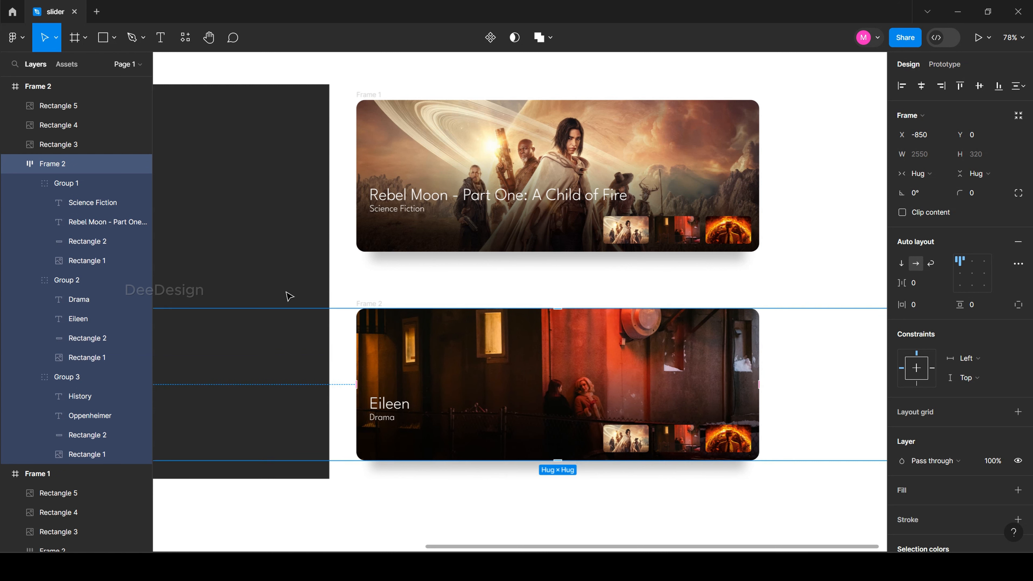
left_click(603, 297)
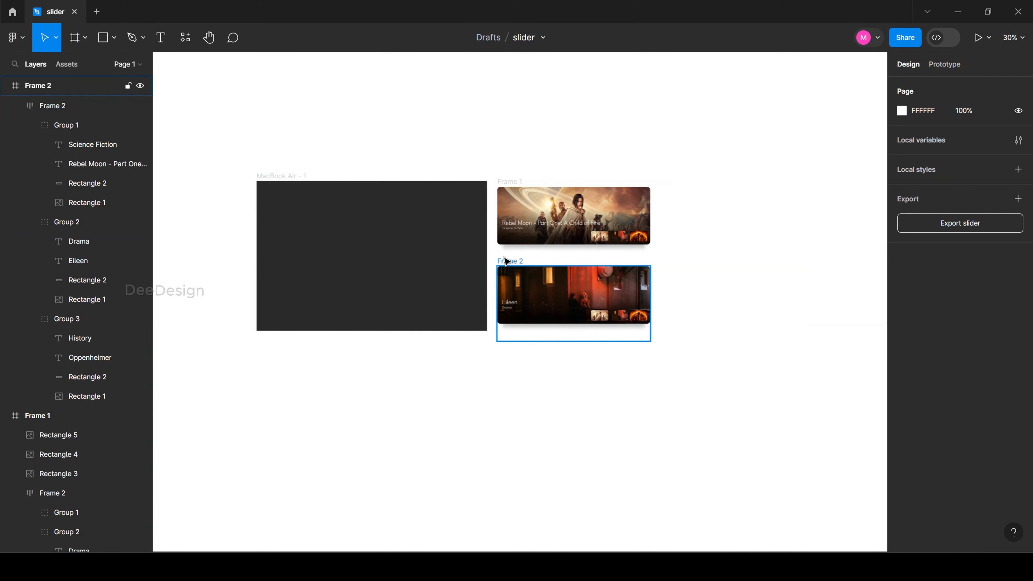
Step: Duplicate the Eileen slider frame and place the copy directly below it at X 696, Y 496
left_click_drag(504, 259, 520, 247)
key("ctrl+z")
left_click(512, 270)
key("ctrl+d")
left_click_drag(733, 291, 571, 366)
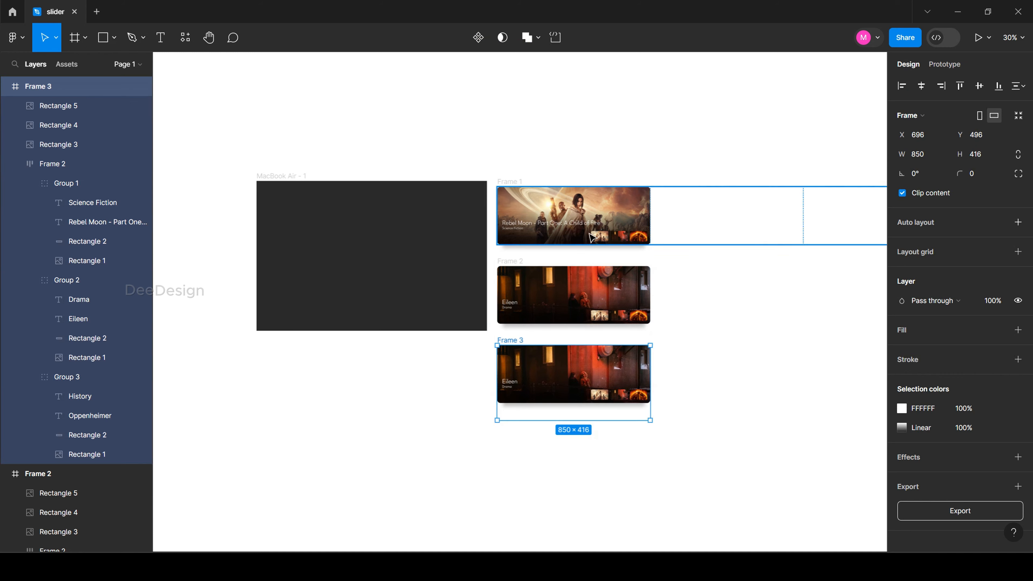
left_click(594, 293)
left_click(722, 361)
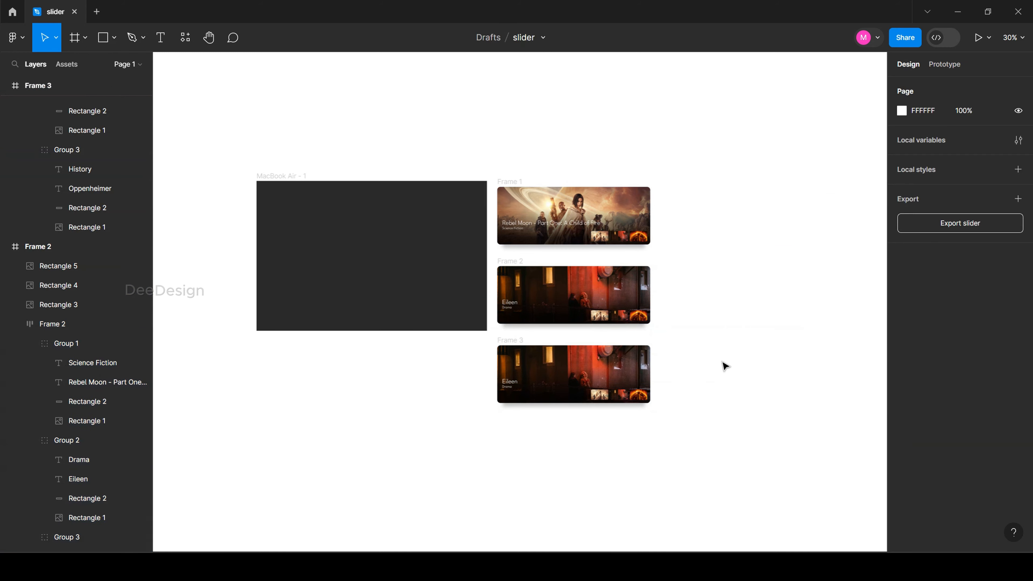
Step: Shift the auto layout row inside Frame 3 to X -1700 so the Oppenheimer card fills the frame
scroll(591, 393, "up", 5)
left_click_drag(590, 394, 517, 372)
scroll(517, 373, "down", 3)
scroll(522, 378, "up", 4)
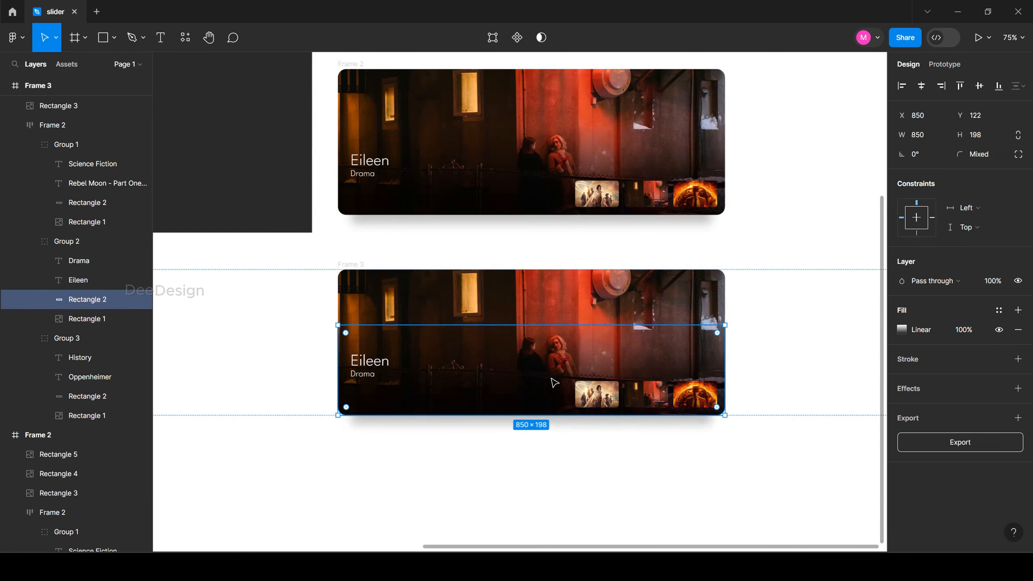
left_click(580, 303)
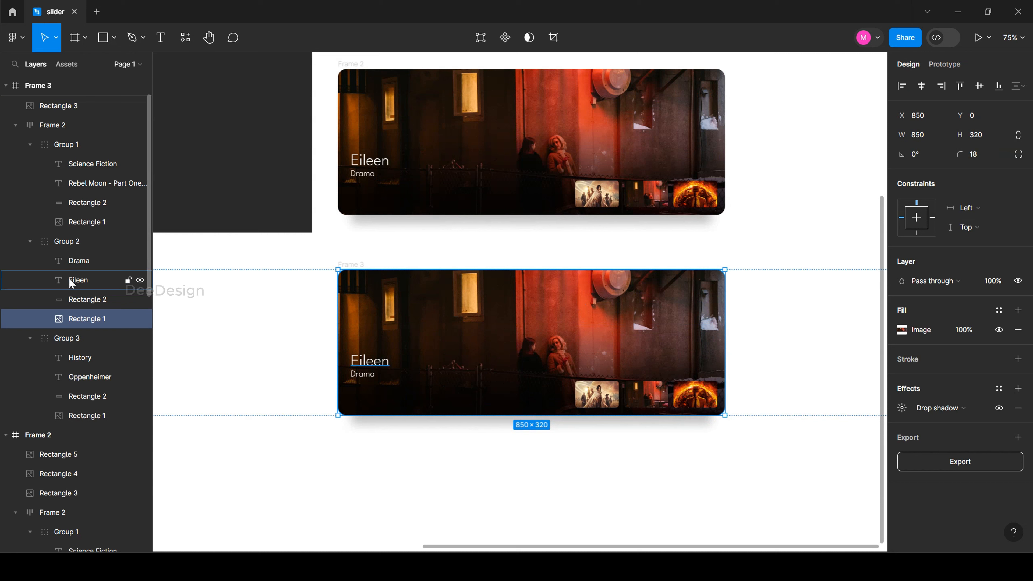
left_click(77, 242)
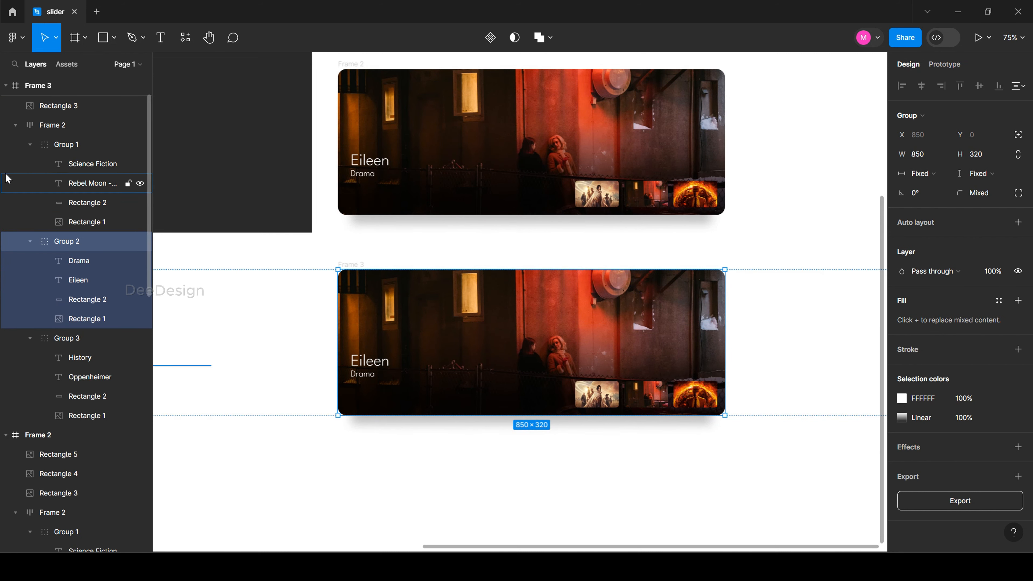
left_click(42, 128)
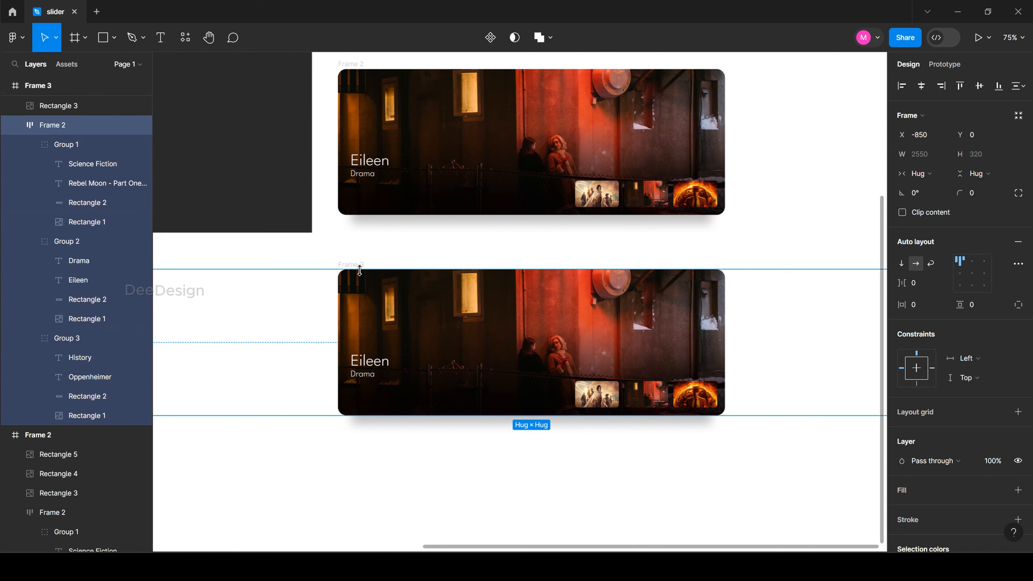
key("shift+2")
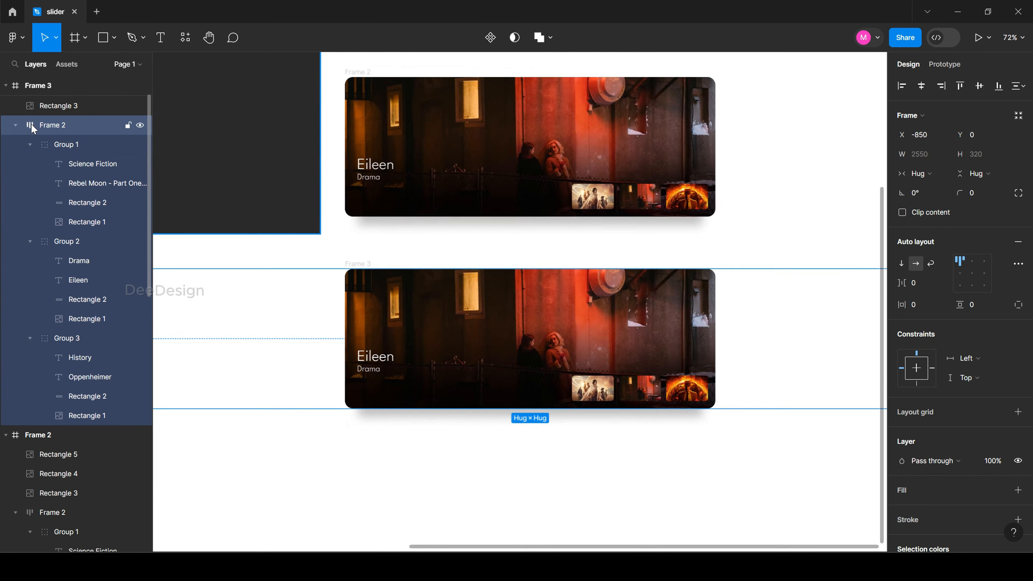
left_click(15, 126)
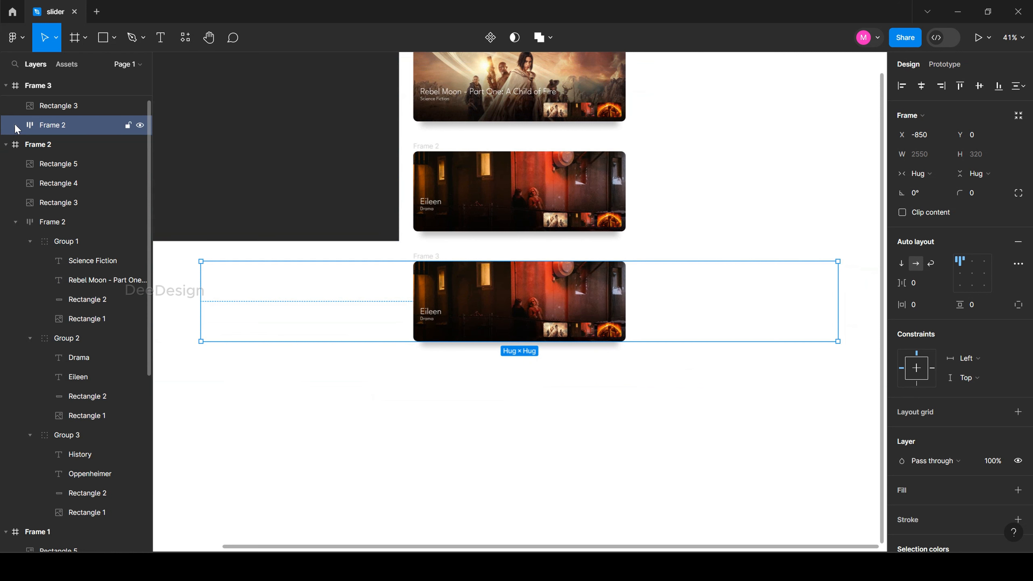
left_click(5, 144)
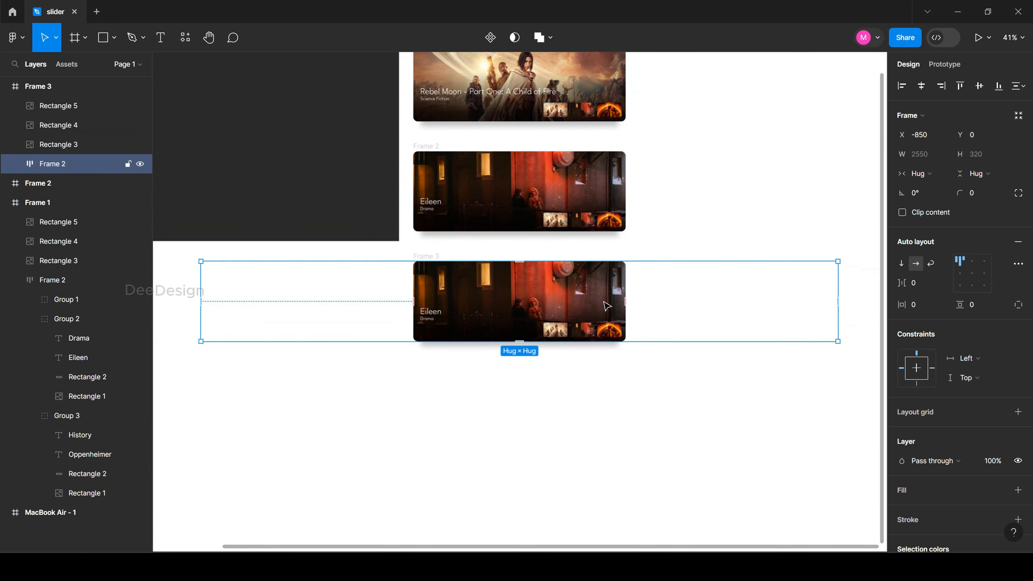
left_click_drag(604, 303, 454, 296)
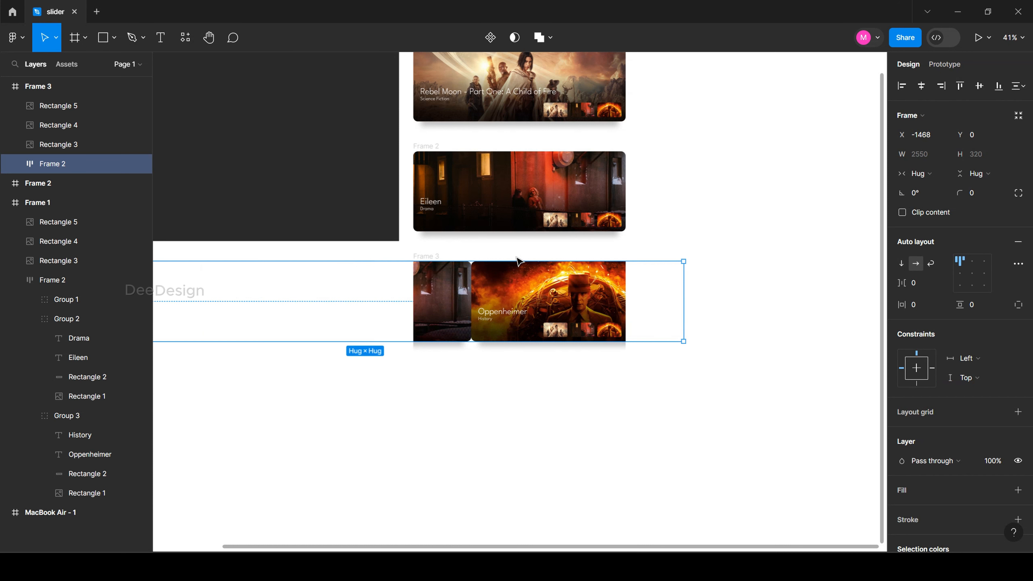
key("shift+Left")
key("shift+Left")
key("shift+Left")
key("shift+Left")
key("shift+Left")
key("shift+Left")
key("shift+Left")
key("shift+Left")
key("shift+Left")
key("shift+Left")
key("shift+Left")
key("shift+Left")
key("shift+Left")
key("shift+Left")
key("shift+Left")
key("shift+Left")
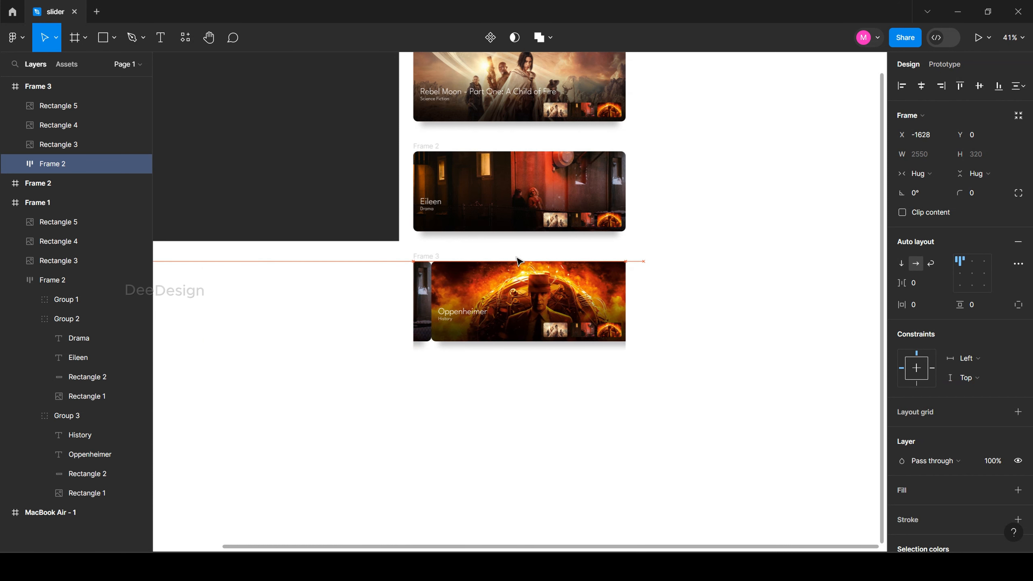
key("shift+Left")
key("shift+Left")
key("shift+Left")
key("shift+Left")
key("shift+Left")
key("shift+Left")
key("shift+Left")
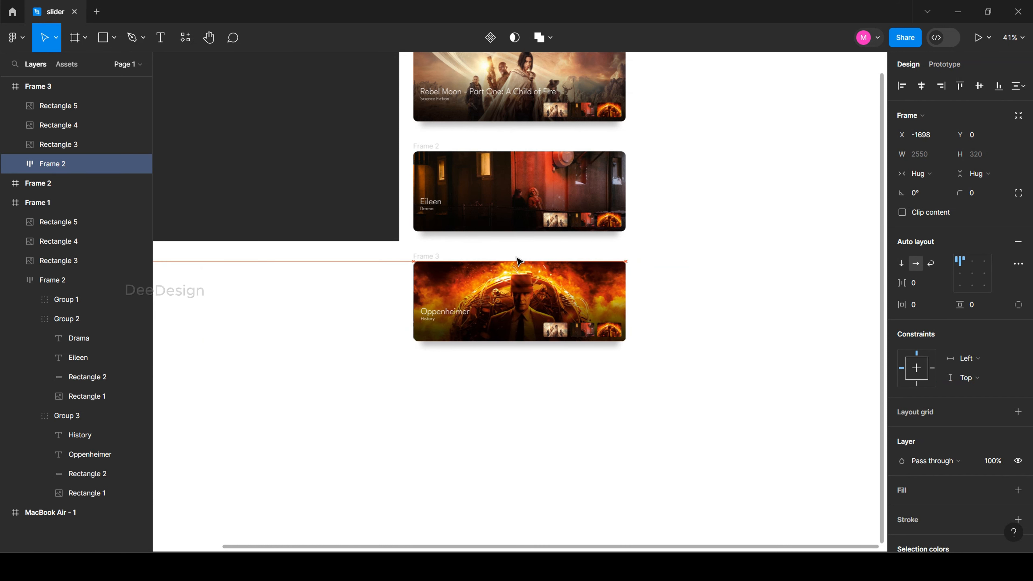
key("Left")
scroll(400, 328, "up", 5)
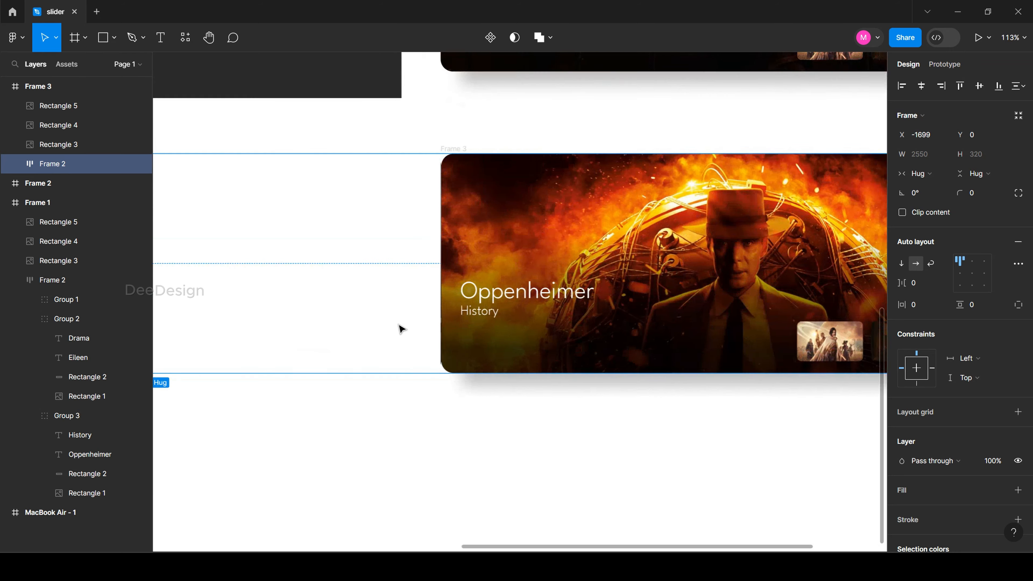
scroll(445, 340, "up", 5)
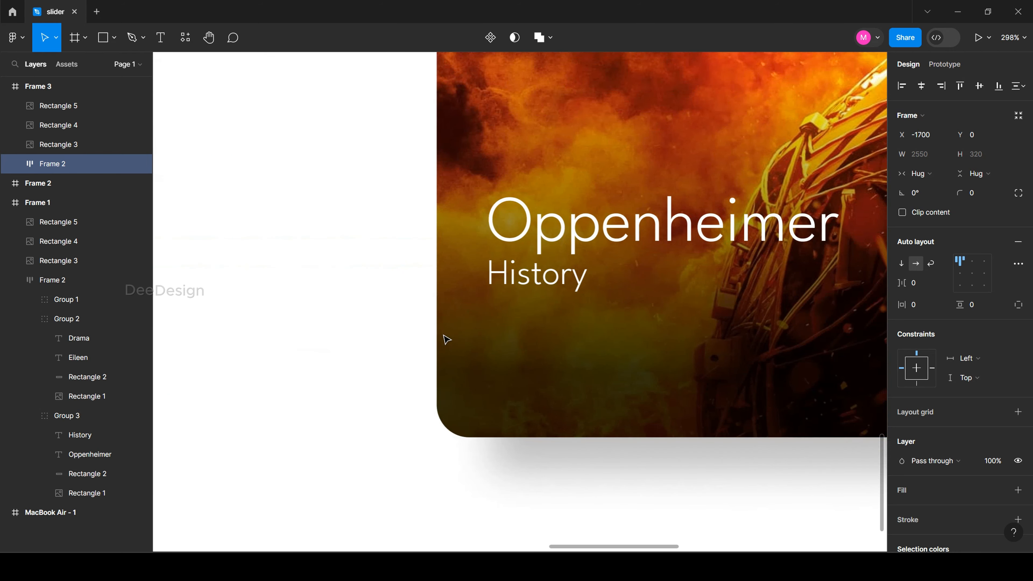
key("Left")
scroll(393, 332, "down", 10)
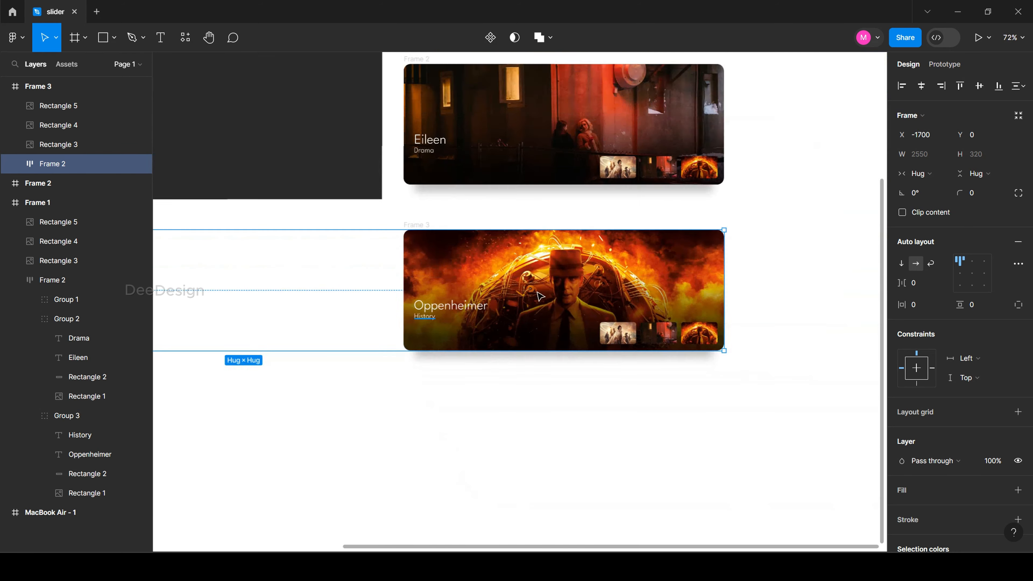
scroll(682, 146, "up", 3)
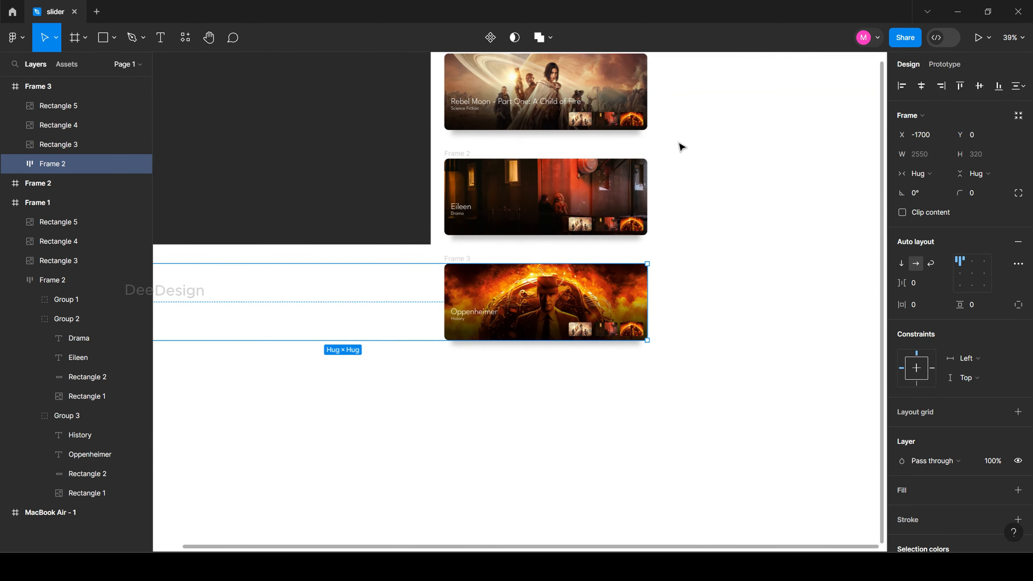
left_click(753, 238)
left_click(522, 222)
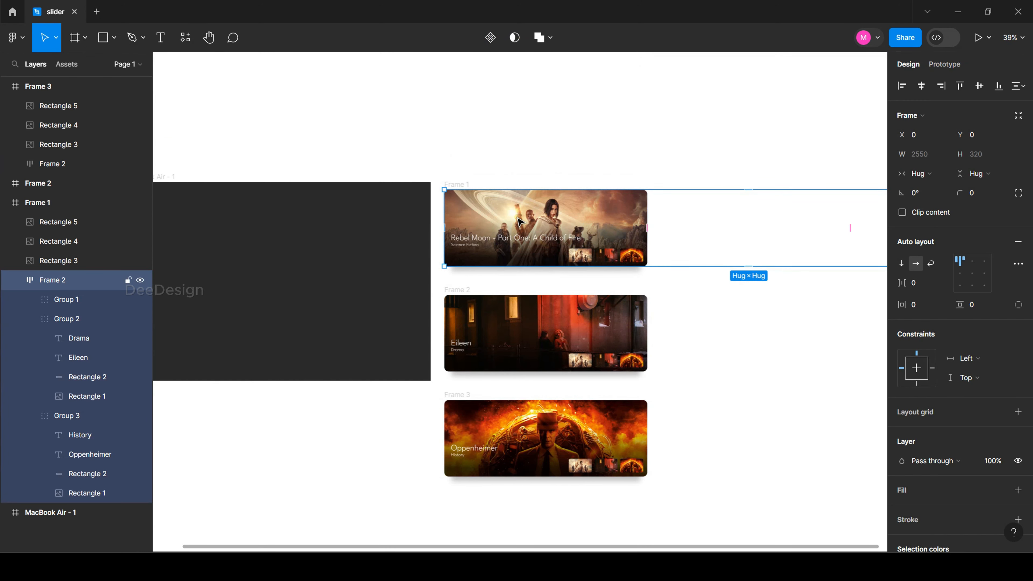
left_click(475, 155)
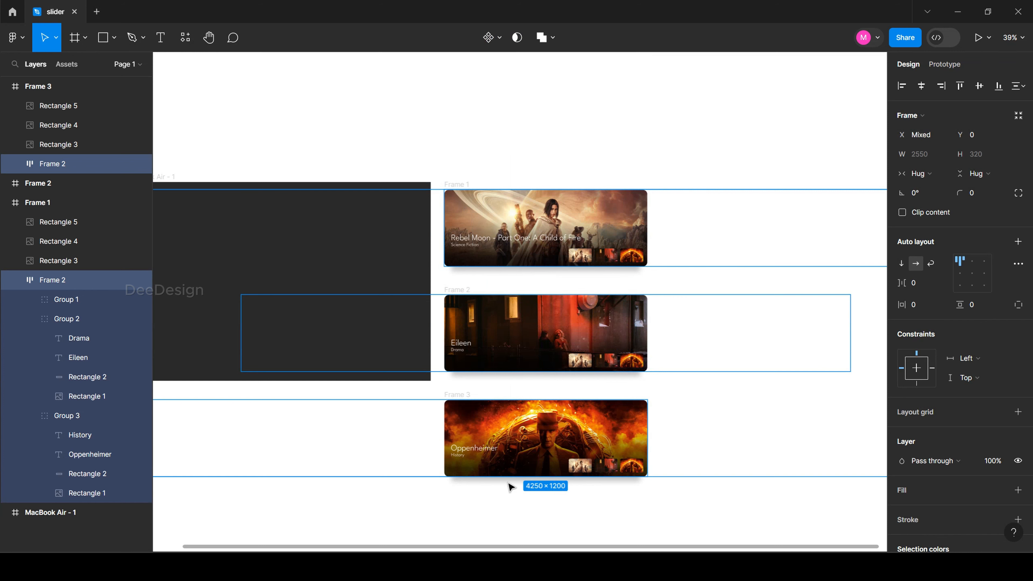
left_click(622, 156)
Step: Collapse the slider frames' layers, select Frame 1, Frame 2 and Frame 3 together and turn them into a component set
left_click(459, 184)
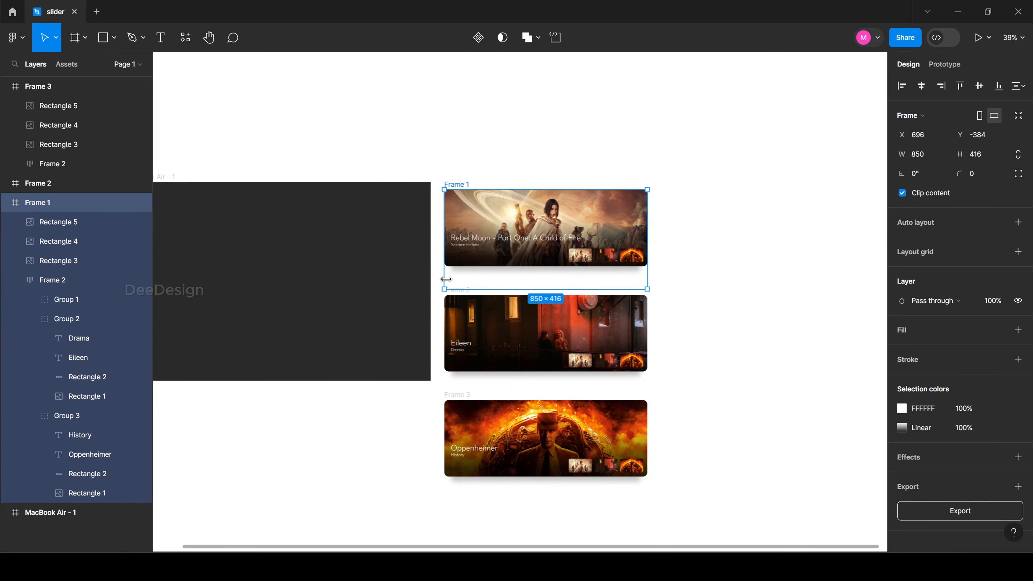
left_click(6, 202)
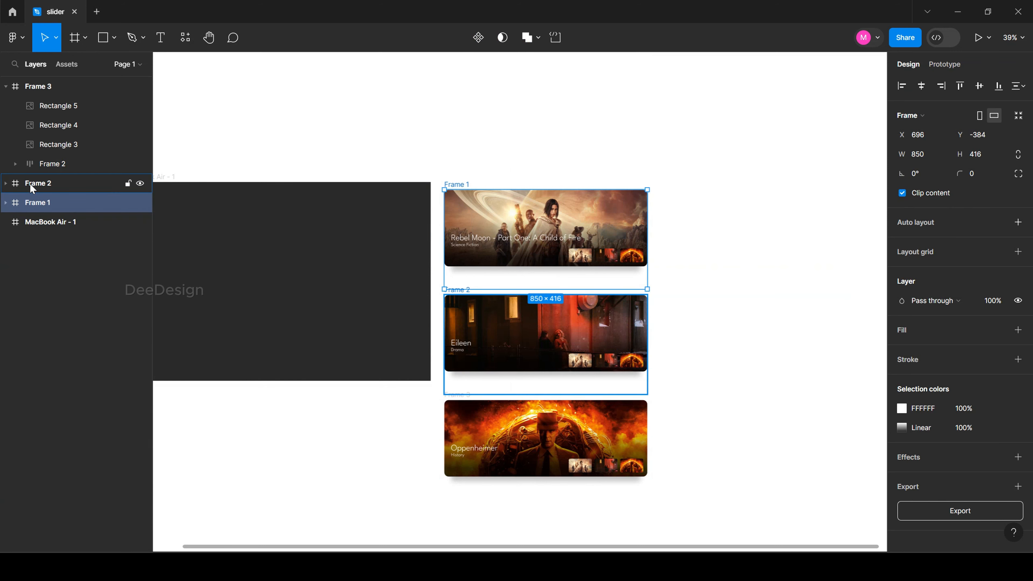
left_click(5, 87)
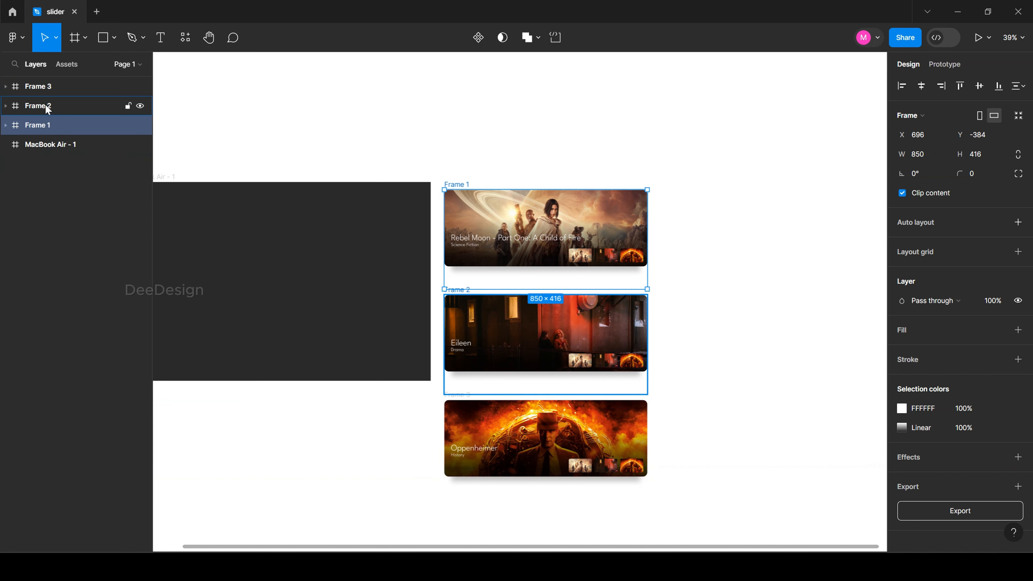
left_click(52, 102)
left_click(46, 126)
left_click(47, 107, "shift")
left_click(49, 89, "shift")
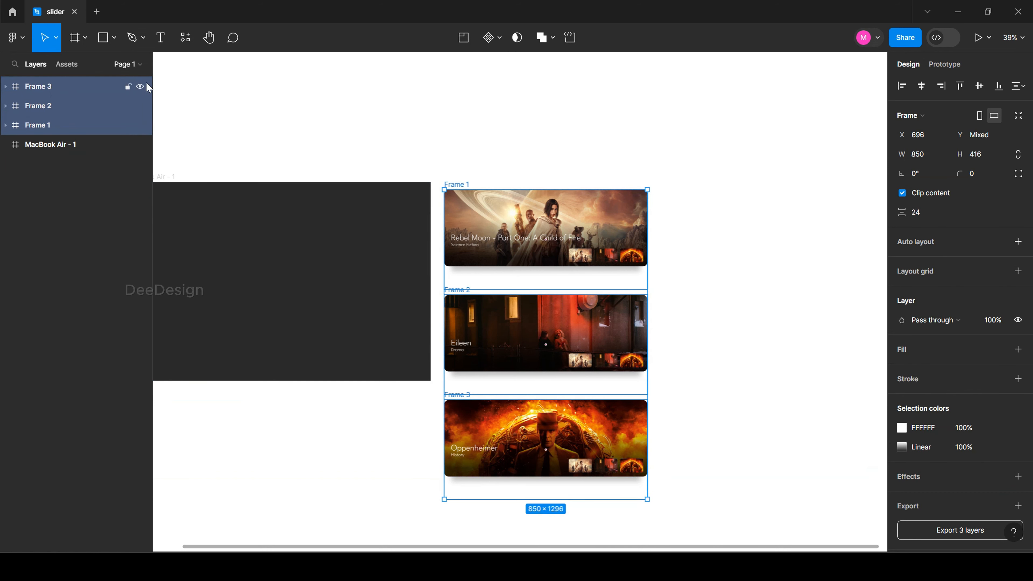
left_click(499, 38)
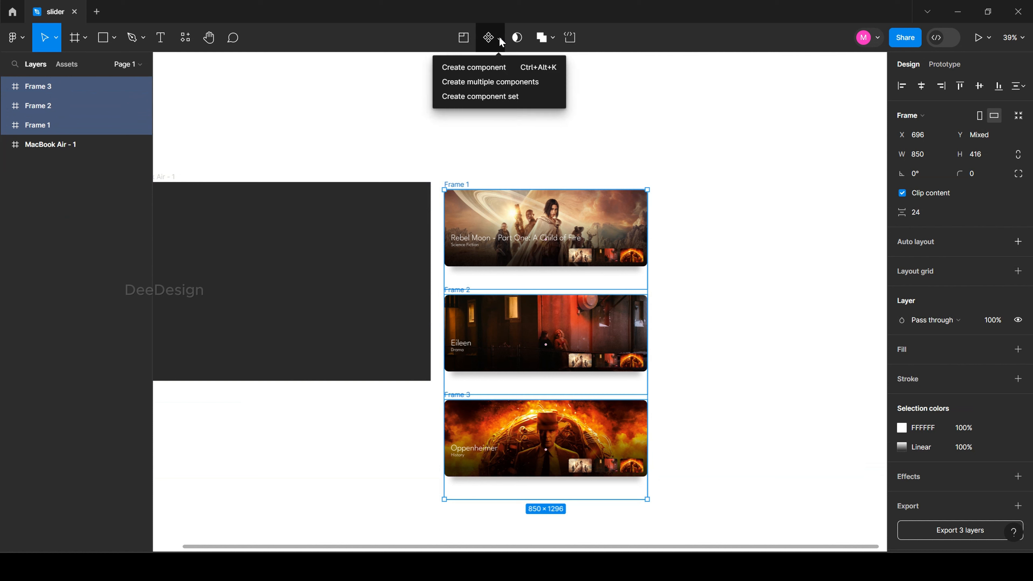
left_click(492, 96)
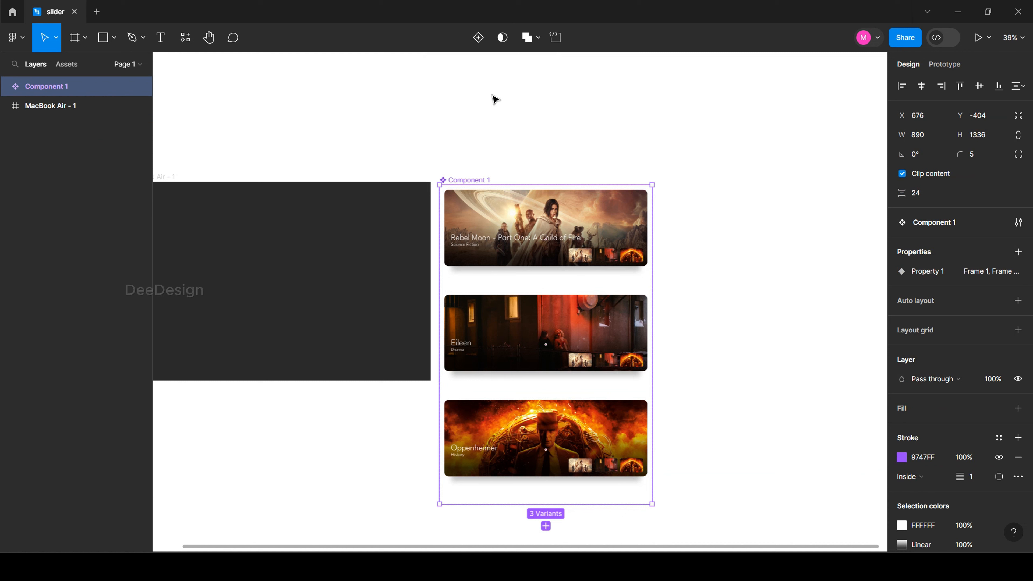
left_click(7, 87)
left_click(58, 144)
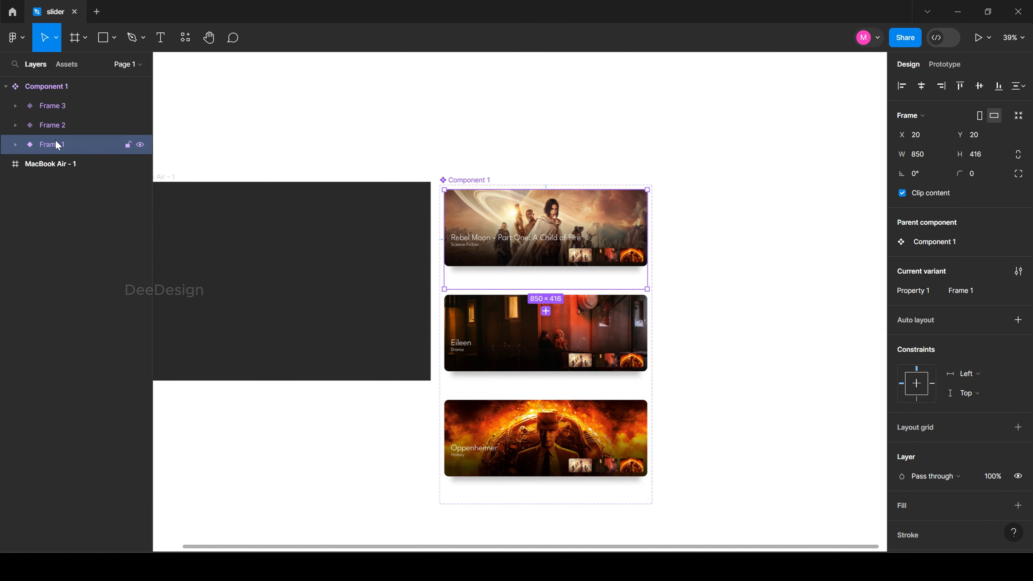
left_click(58, 125)
left_click(60, 106)
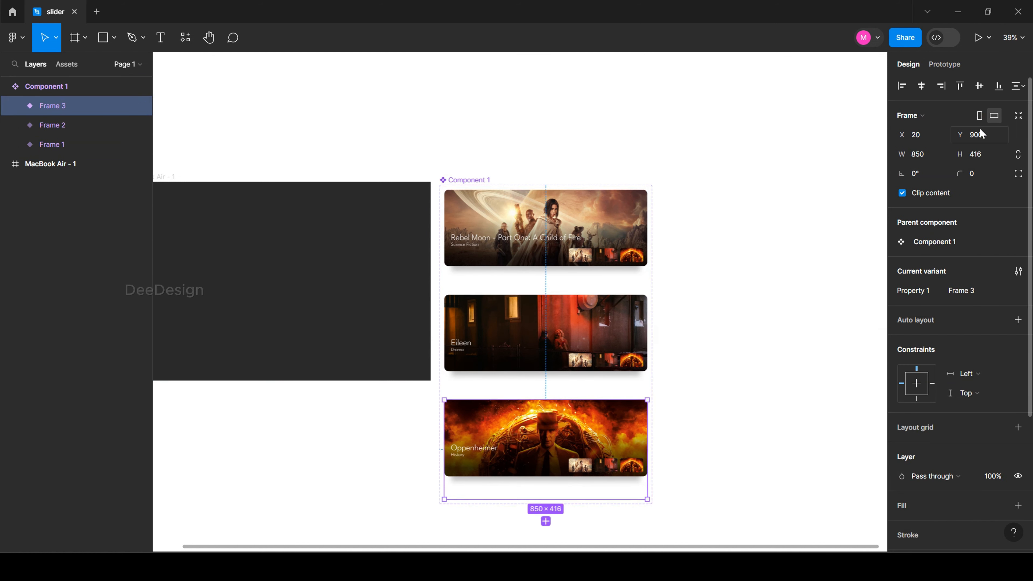
Step: In prototype mode, connect the Eileen thumbnail of the Rebel Moon variant to the Eileen variant, Frame 2
left_click(950, 63)
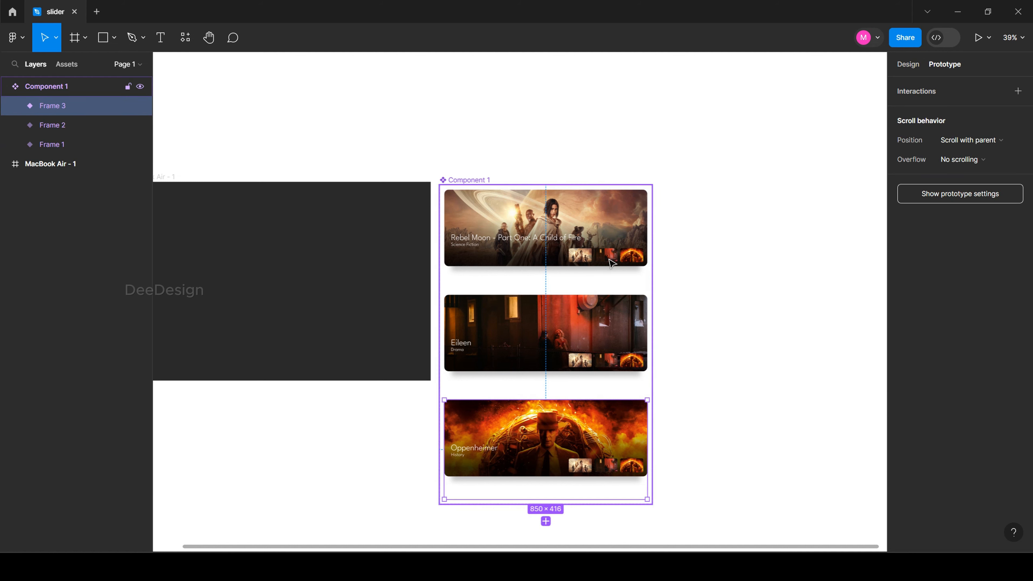
left_click(50, 146)
double_click(48, 145)
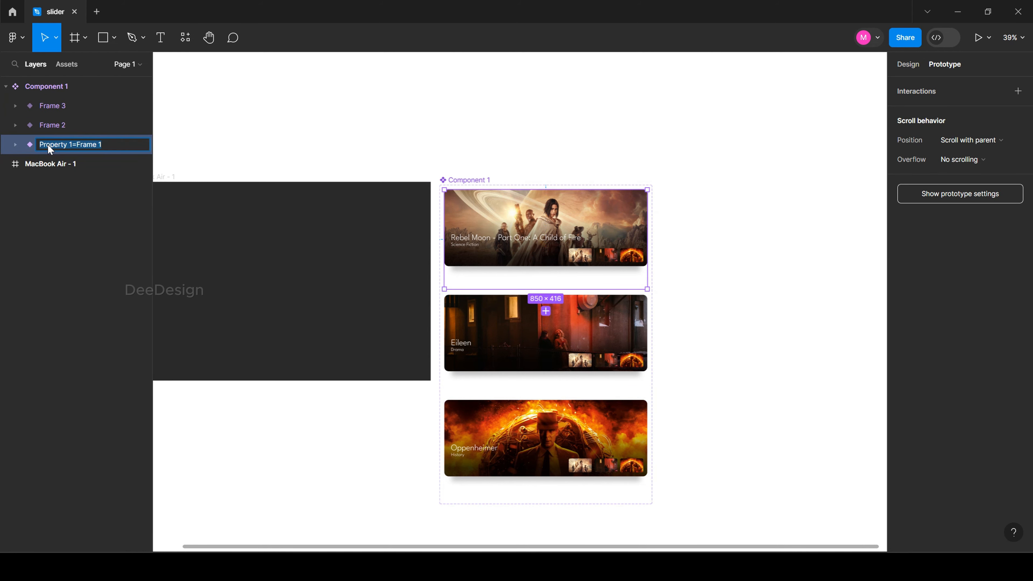
double_click(30, 144)
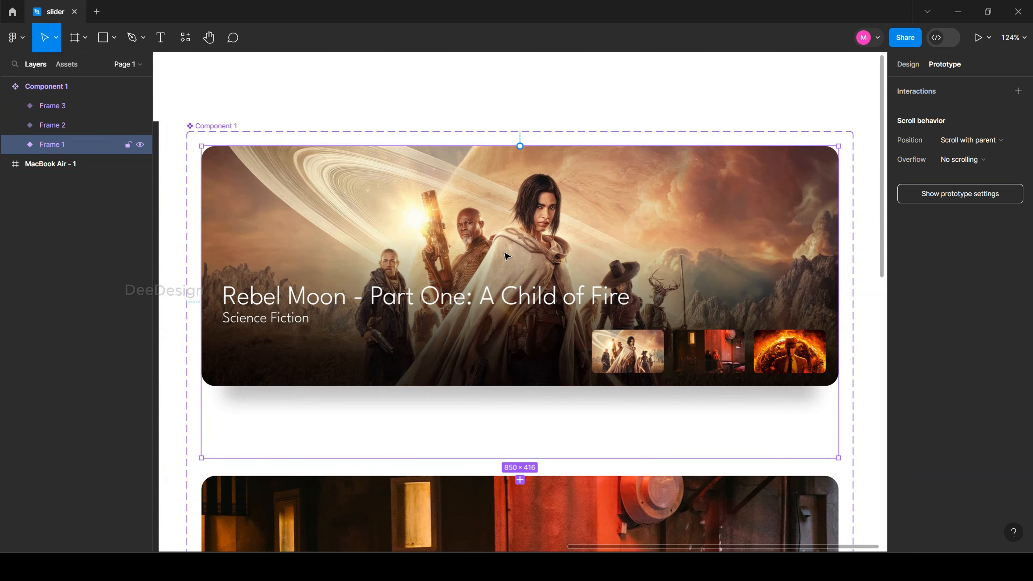
left_click(527, 354)
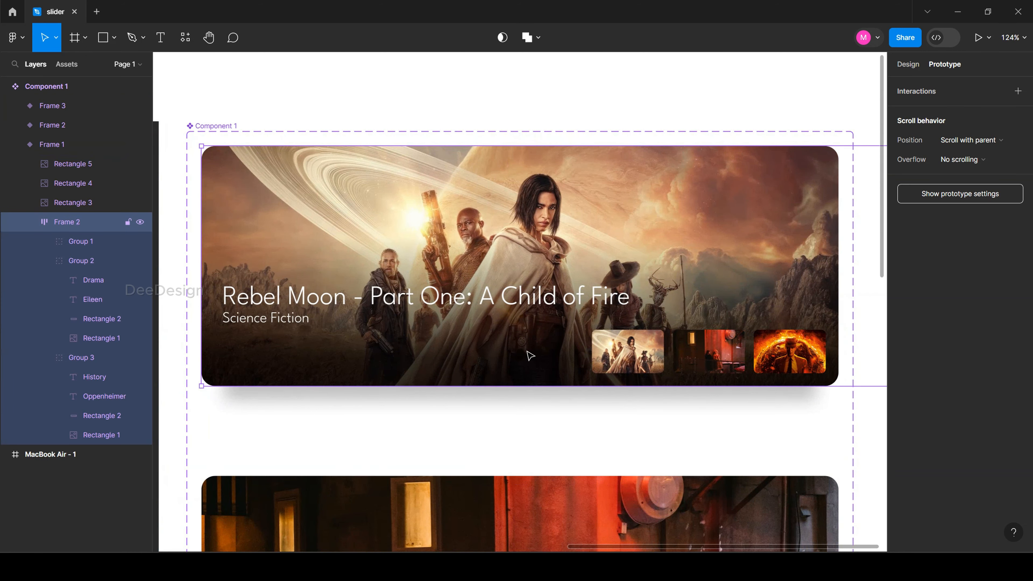
scroll(530, 254, "down", 5, "ctrl")
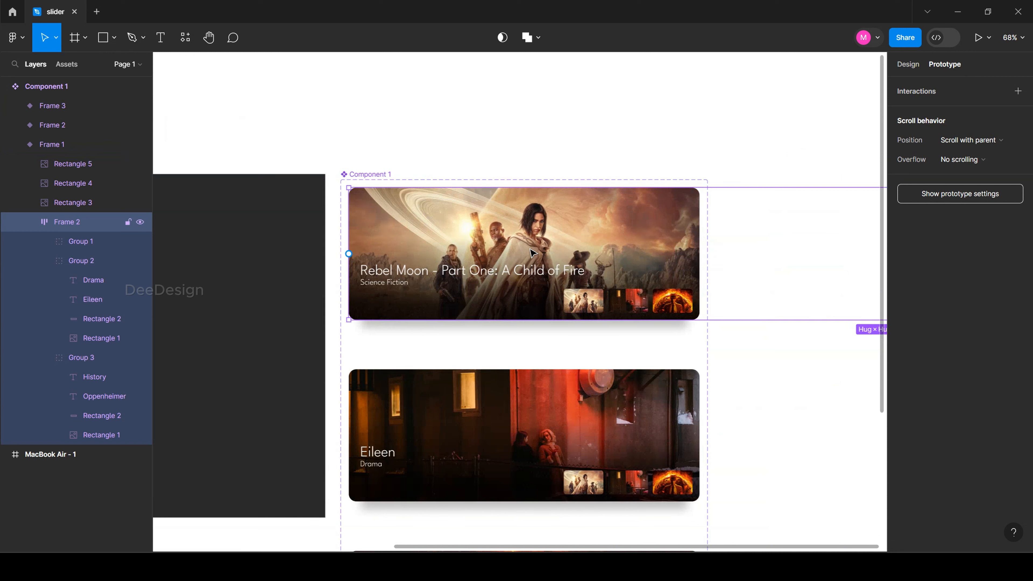
left_click(528, 301)
left_click(586, 306)
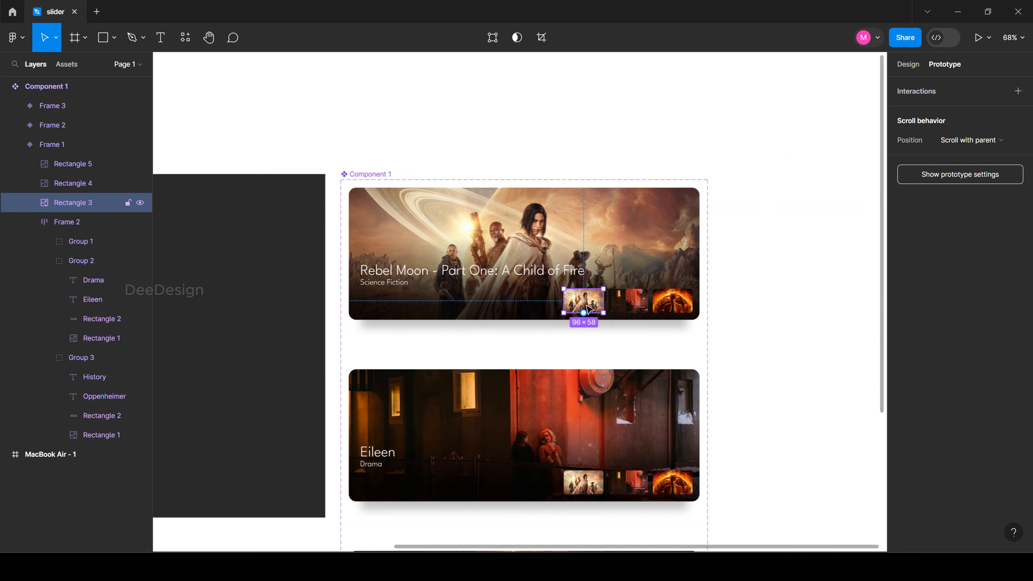
left_click(630, 307)
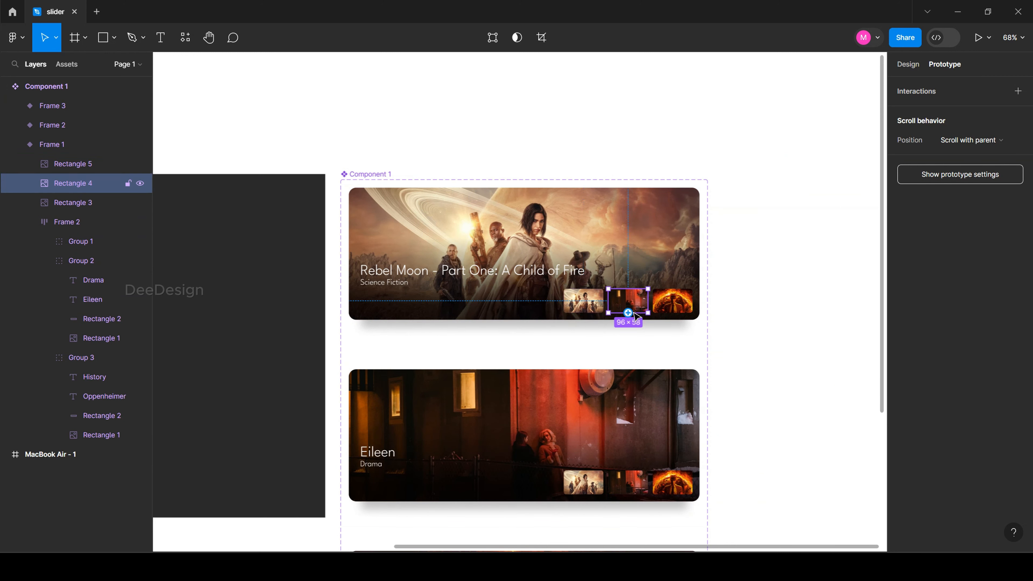
left_click_drag(627, 312, 525, 380)
scroll(683, 311, "down", 1)
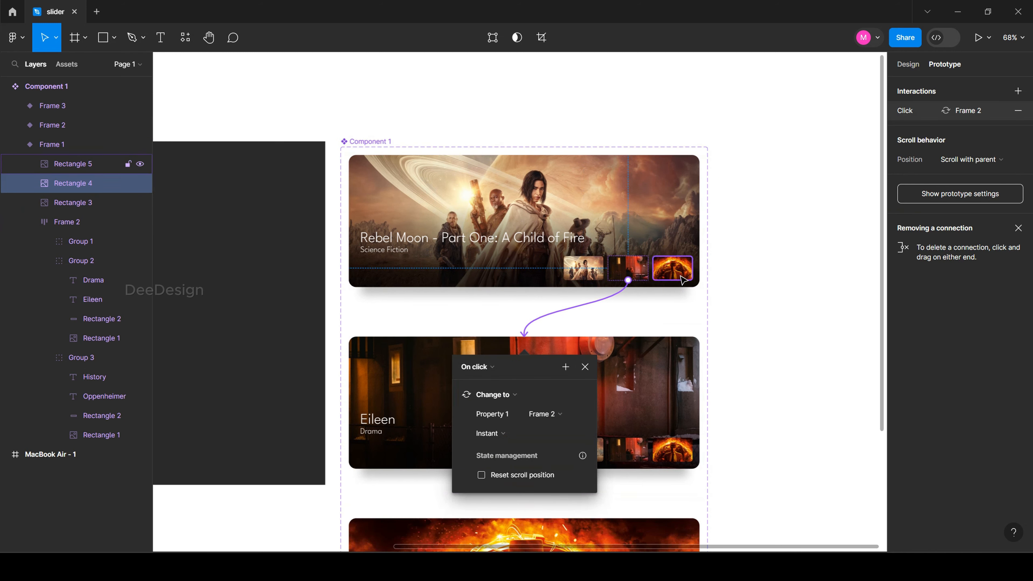
Step: Set the animation of the Eileen thumbnail's on-click connection in the Rebel Moon variant to Smart animate
left_click(683, 279)
left_click(627, 268)
left_click_drag(628, 280, 525, 331)
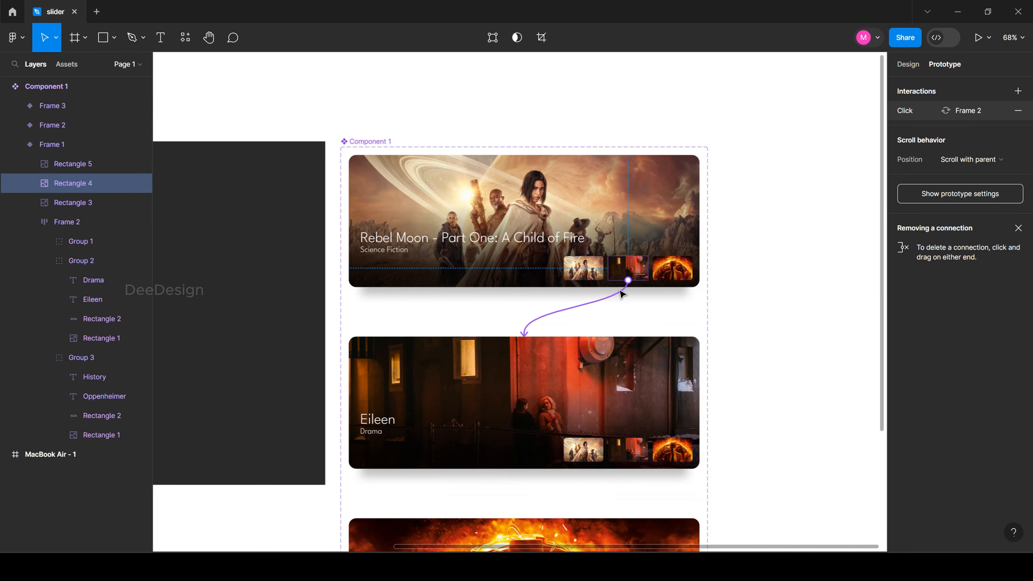
left_click(576, 385)
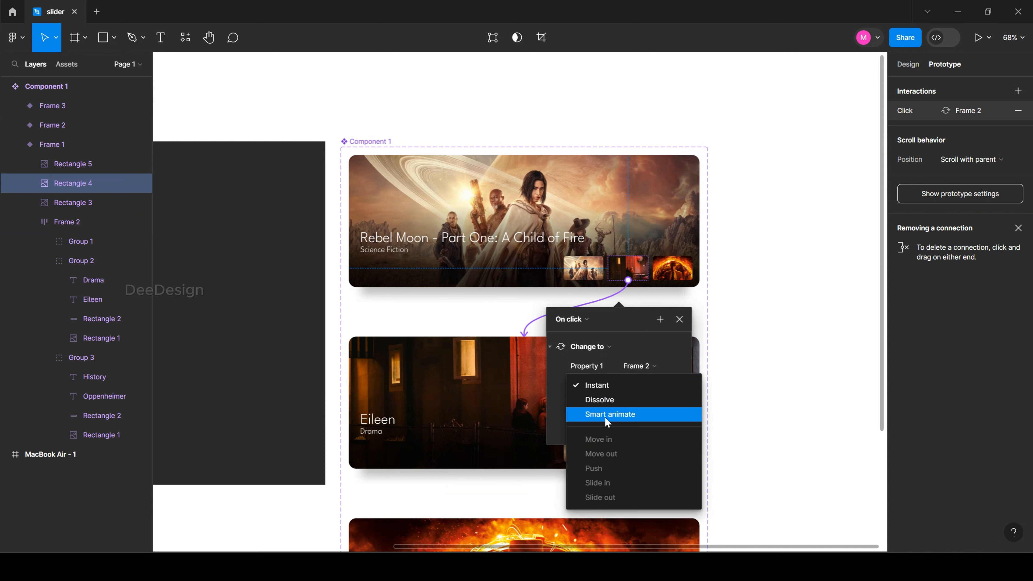
left_click(605, 415)
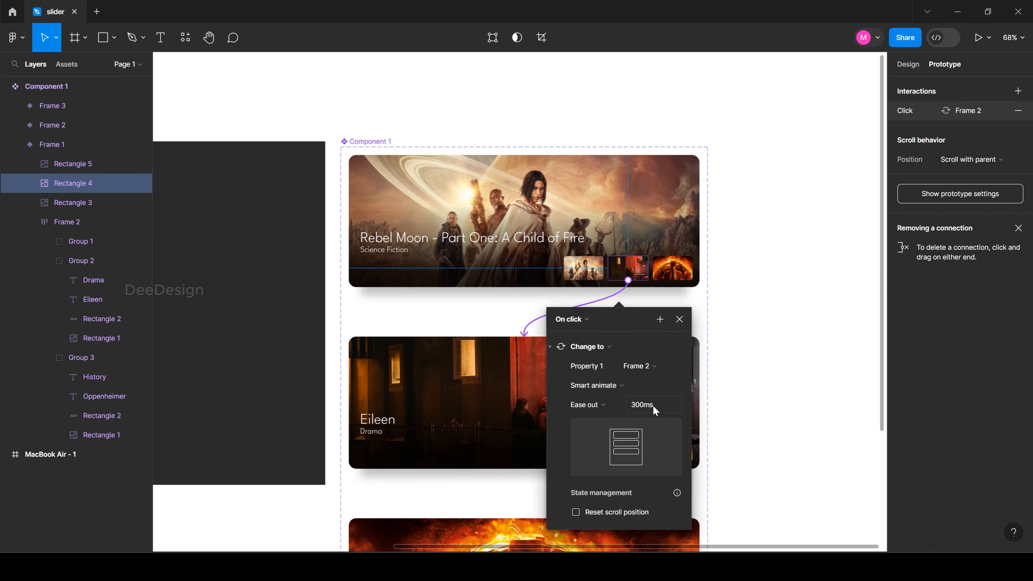
left_click(779, 350)
Step: Connect the Oppenheimer thumbnail of the Rebel Moon variant to the Oppenheimer variant, Frame 3
left_click(673, 268)
scroll(670, 280, "down", 2)
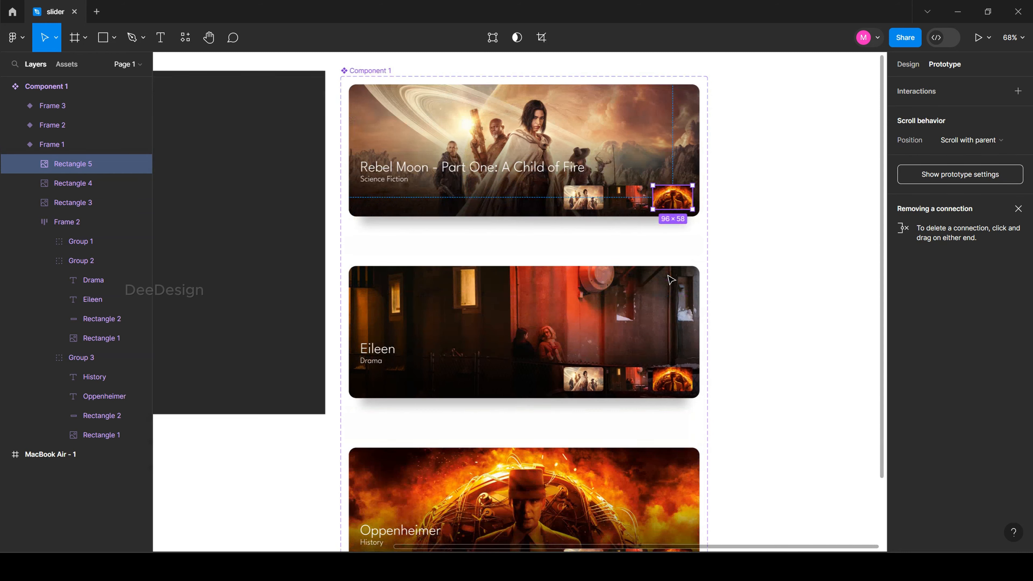
left_click_drag(672, 202, 590, 477)
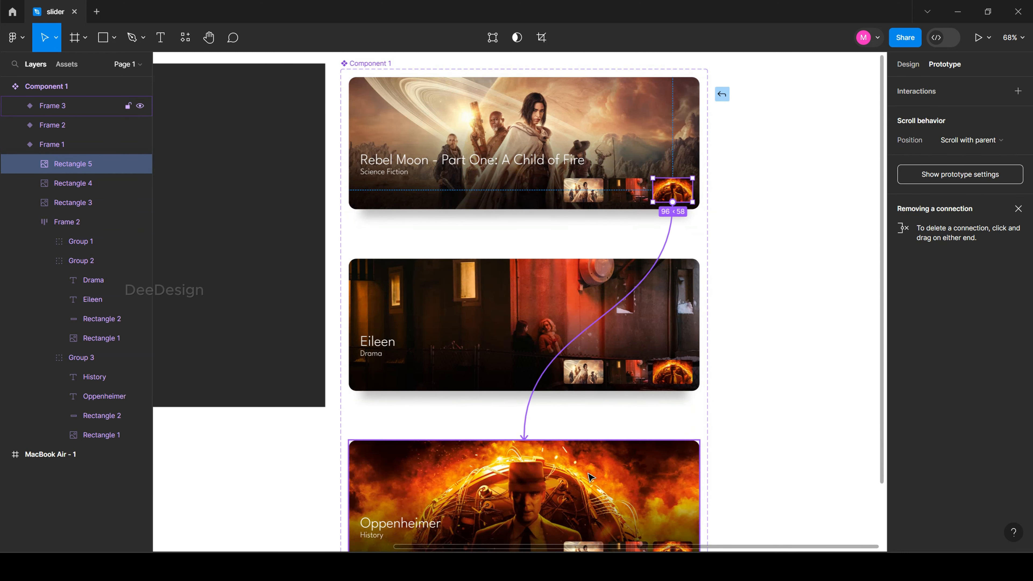
Step: In the Eileen variant, connect the Rebel Moon thumbnail to Frame 1 and the Oppenheimer thumbnail to Frame 3
double_click(592, 368)
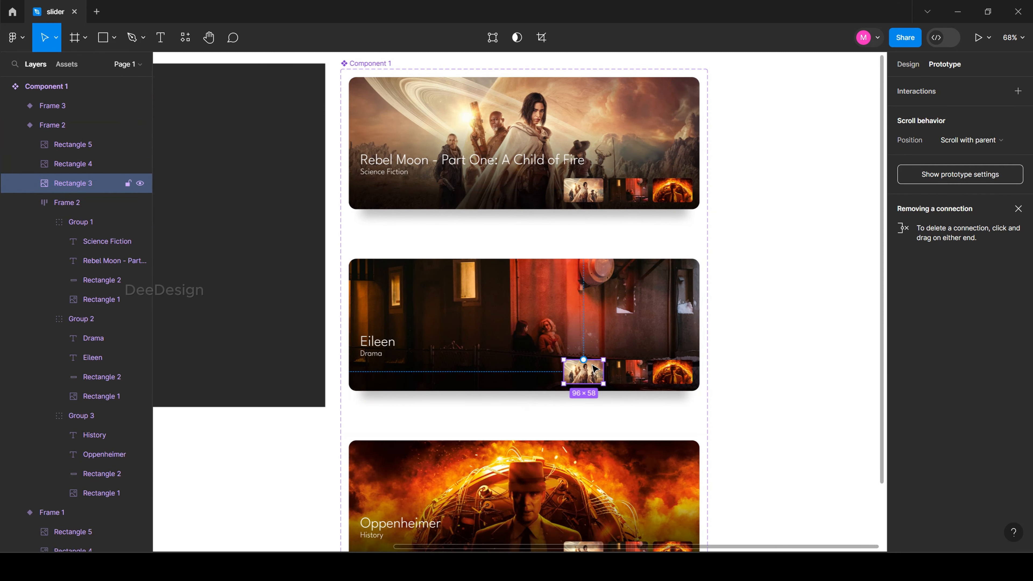
left_click_drag(583, 359, 722, 94)
left_click(627, 376)
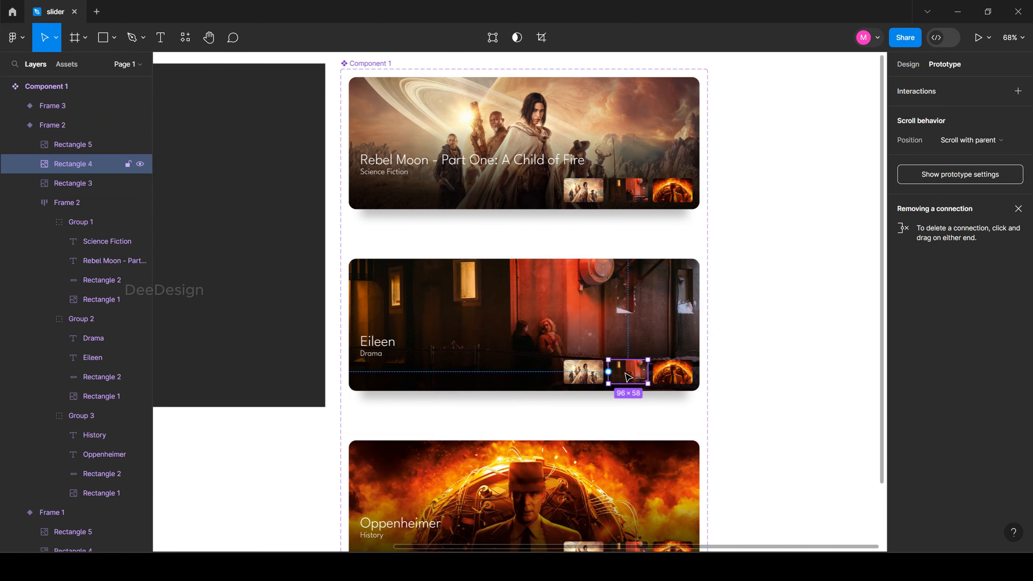
left_click(672, 371)
scroll(672, 366, "down", 5)
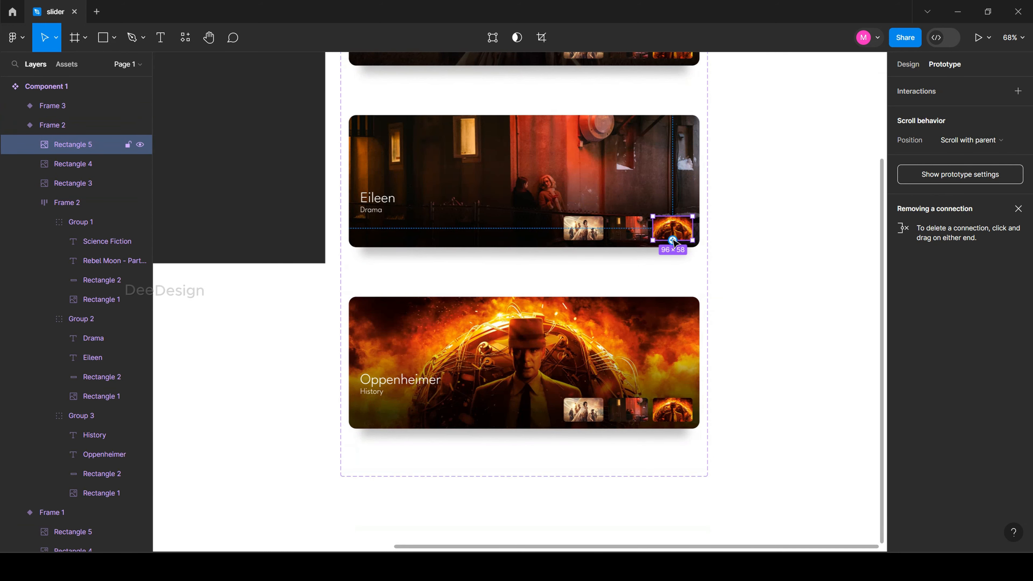
left_click_drag(674, 241, 618, 403)
Step: In the Oppenheimer variant, connect the Rebel Moon thumbnail to Frame 1 and the Eileen thumbnail to Frame 2
left_click(620, 390)
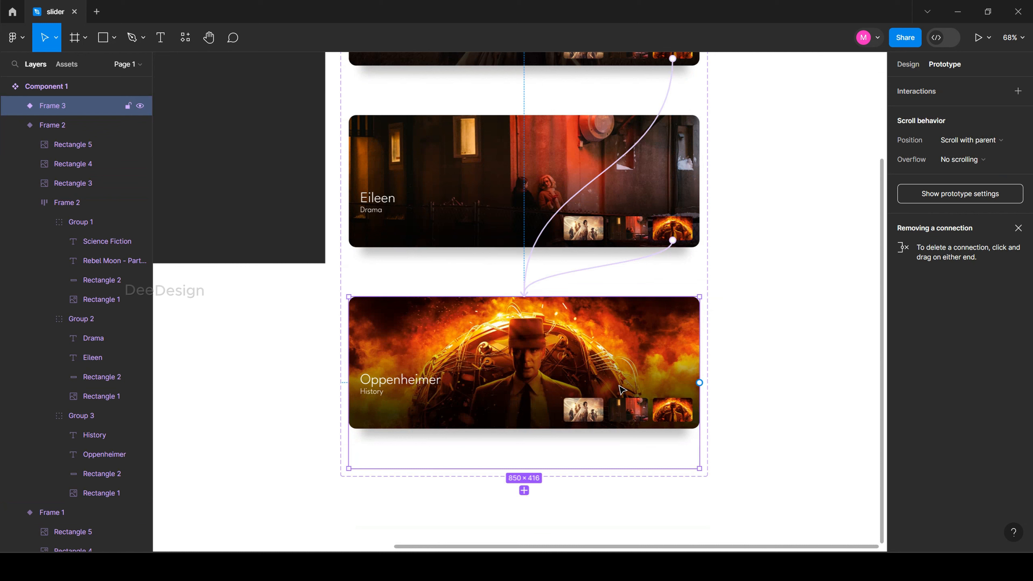
left_click(590, 416)
scroll(585, 419, "up", 1)
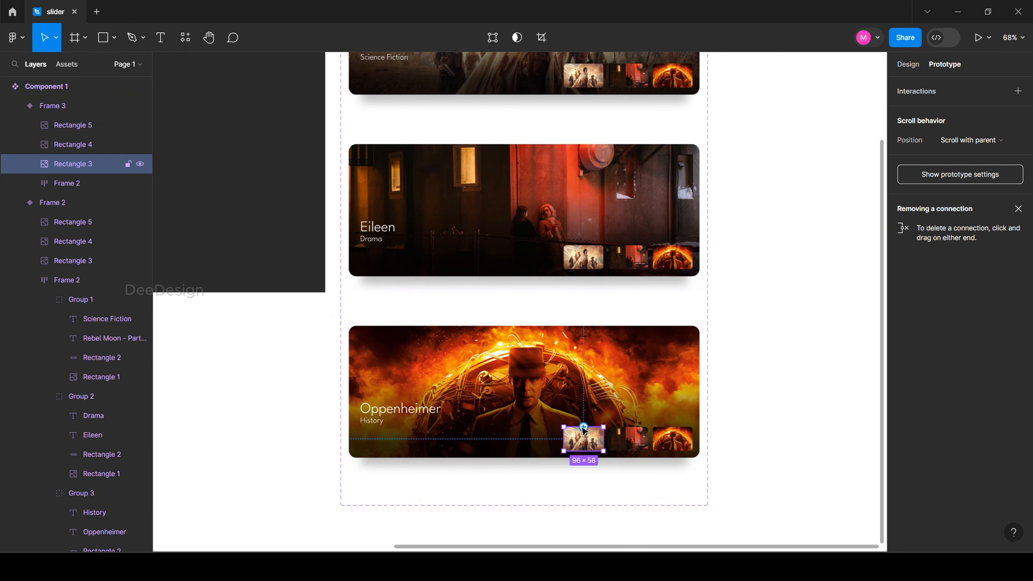
left_click_drag(584, 427, 555, 87)
left_click(629, 439)
left_click_drag(629, 427, 559, 220)
left_click(750, 339)
Step: Insert an instance of Component 1 from the component resources and center it in MacBook Air - 1
scroll(749, 331, "up", 3)
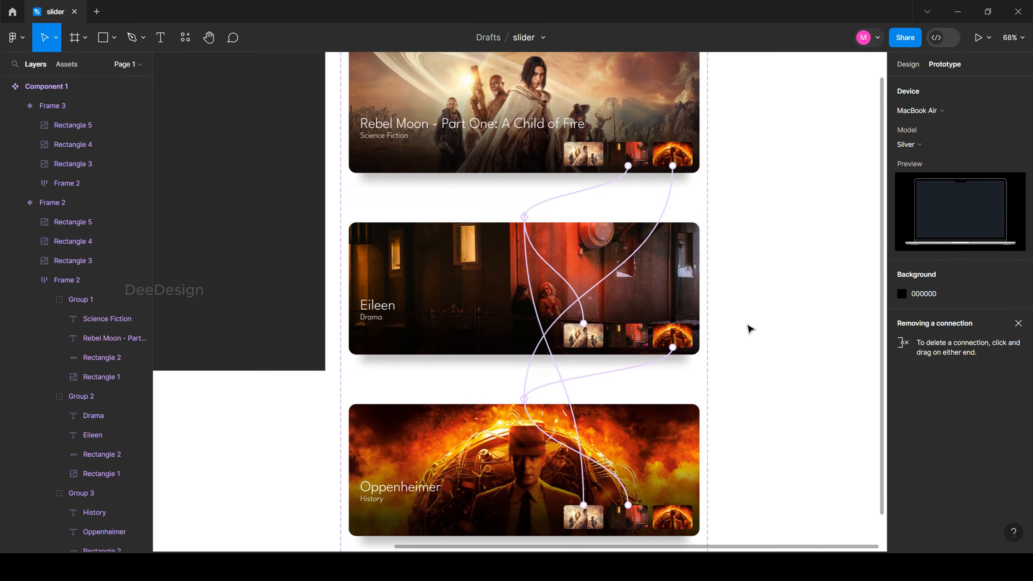
scroll(750, 329, "up", 2)
left_click(375, 69)
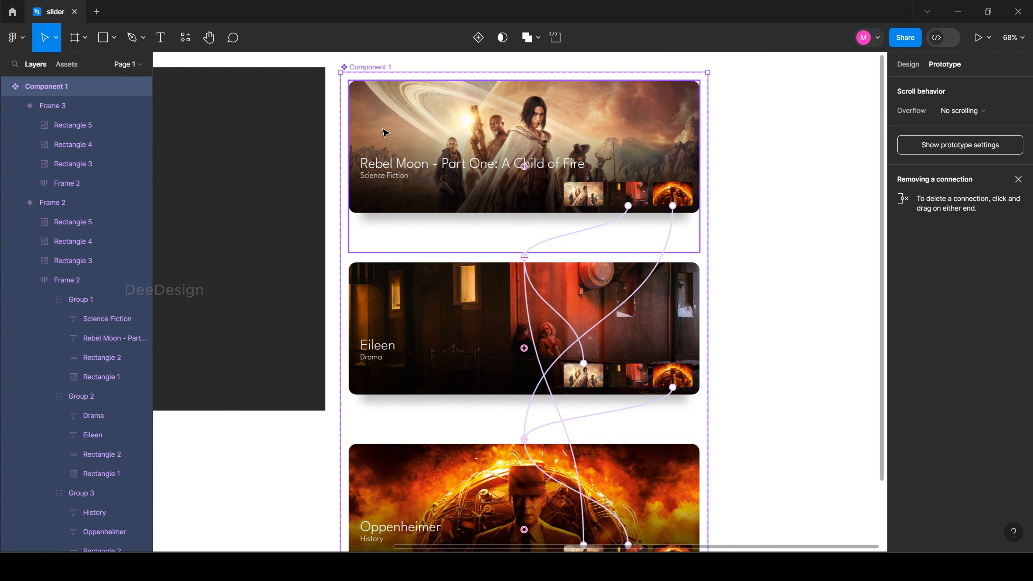
left_click(787, 220)
scroll(781, 259, "down", 5)
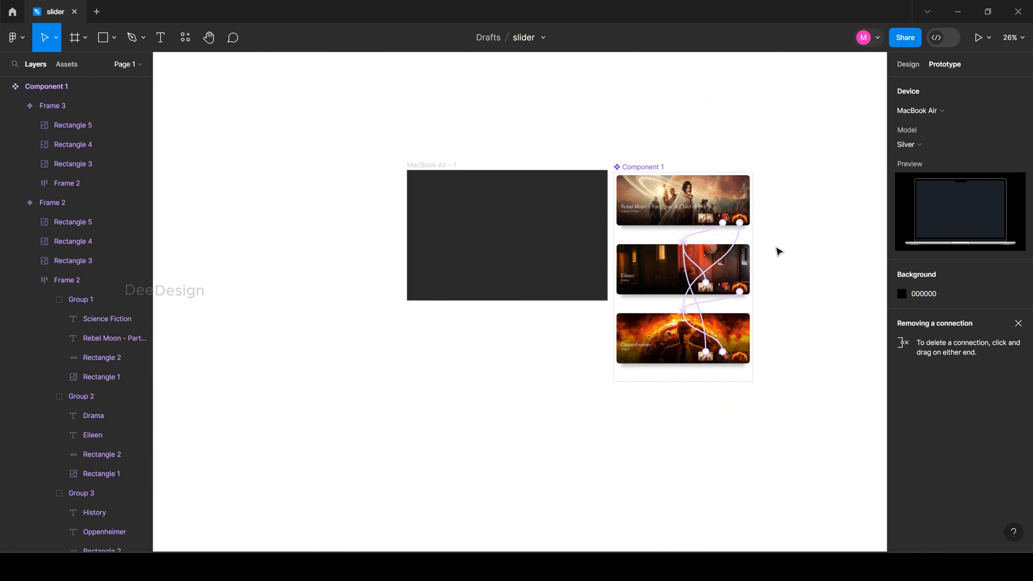
scroll(538, 197, "up", 2)
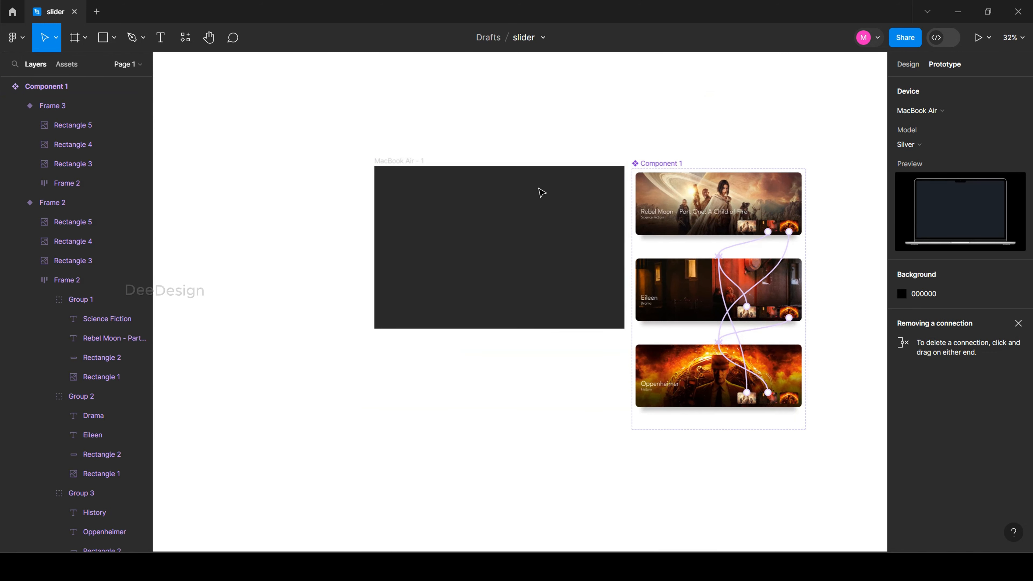
left_click(650, 165)
left_click(189, 39)
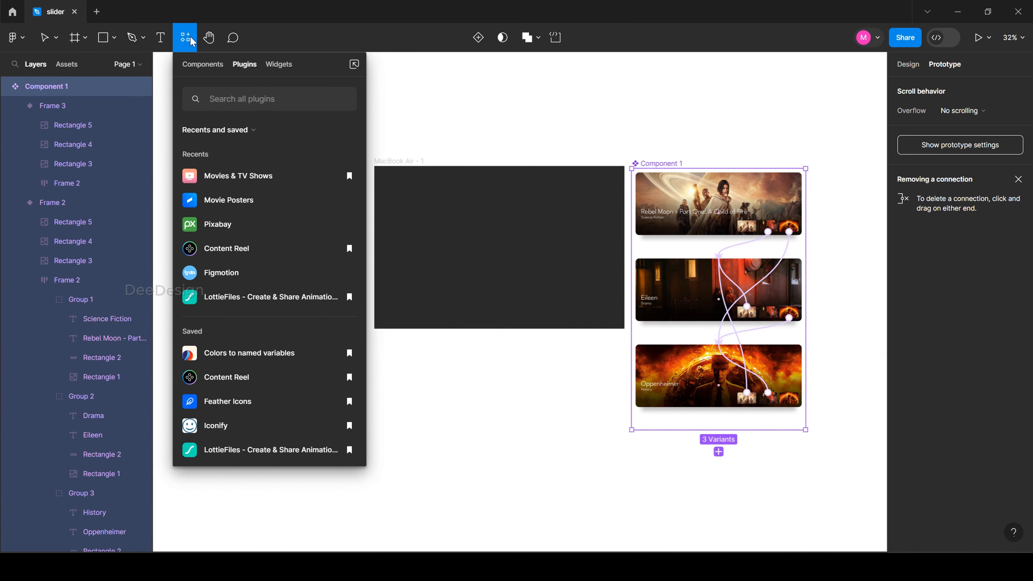
left_click(203, 64)
left_click_drag(252, 162, 498, 229)
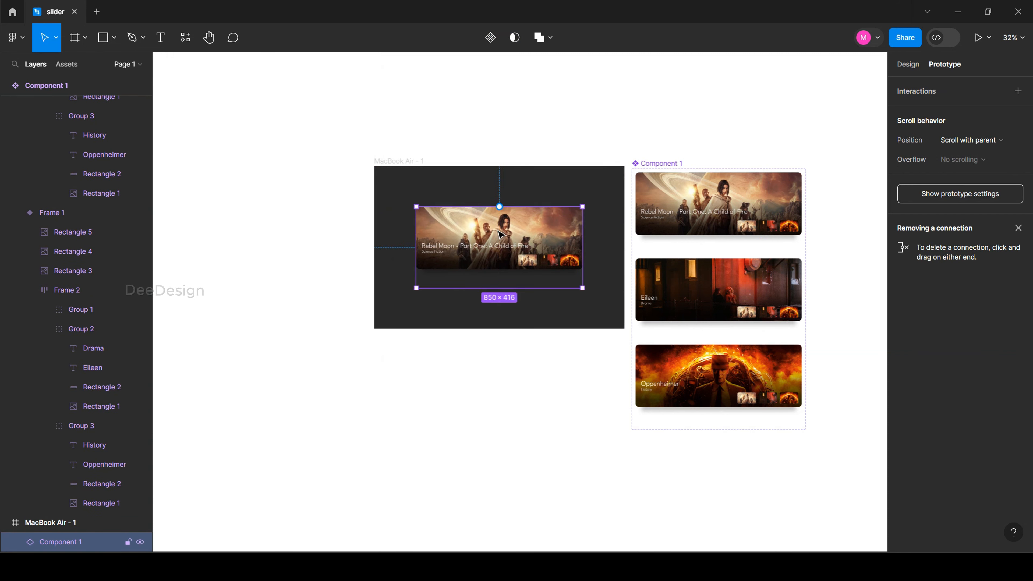
left_click(510, 117)
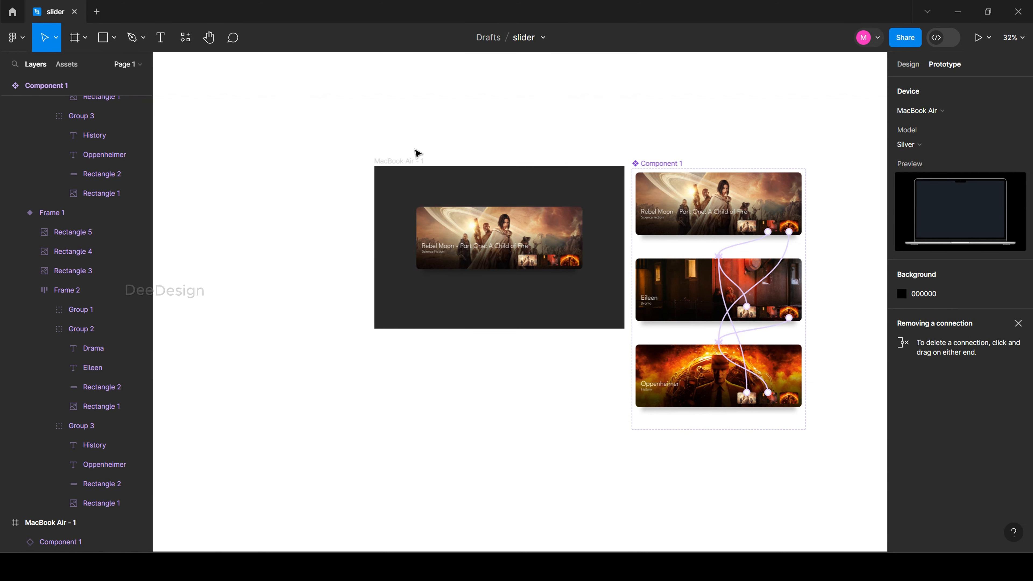
Step: Present the prototype and test the Eileen, Oppenheimer and Rebel Moon thumbnails, then return to the slider design file
left_click(410, 160)
left_click(977, 37)
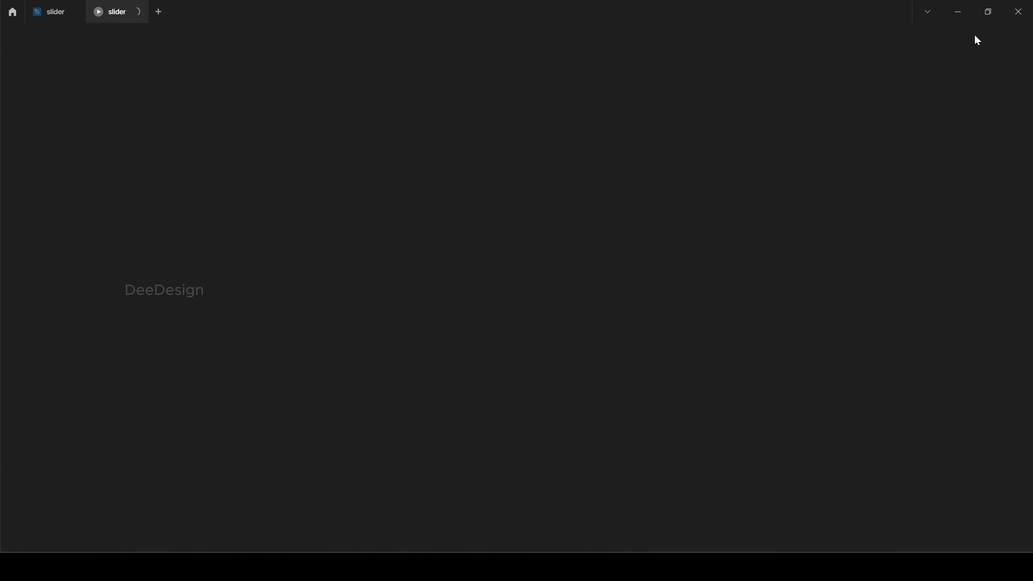
left_click(631, 303)
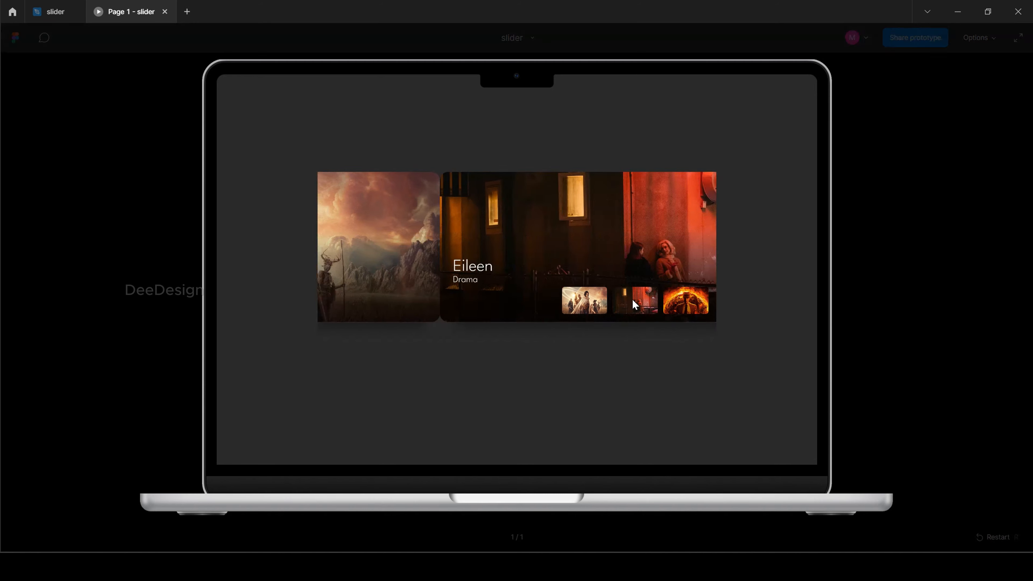
left_click(690, 303)
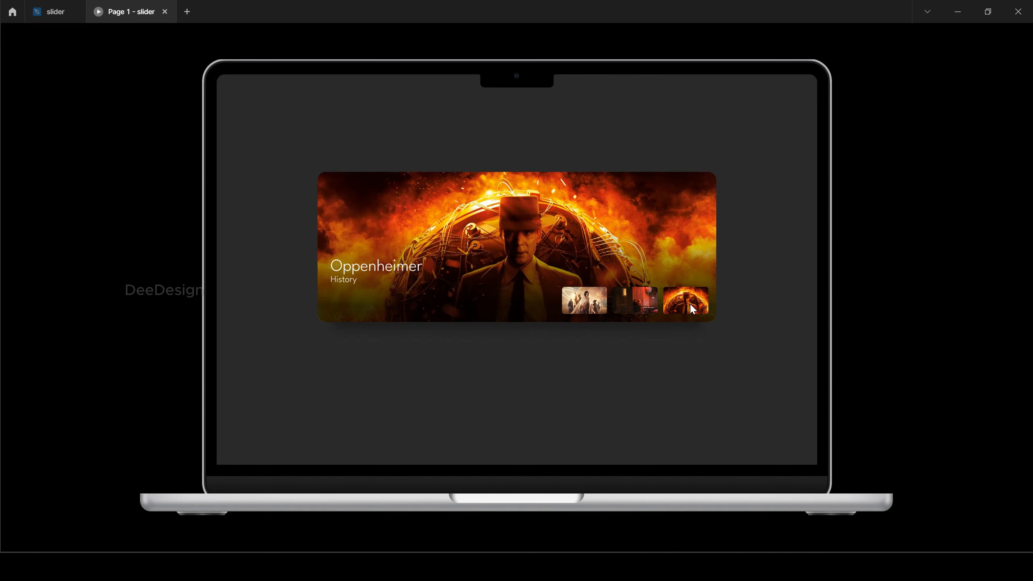
left_click(592, 300)
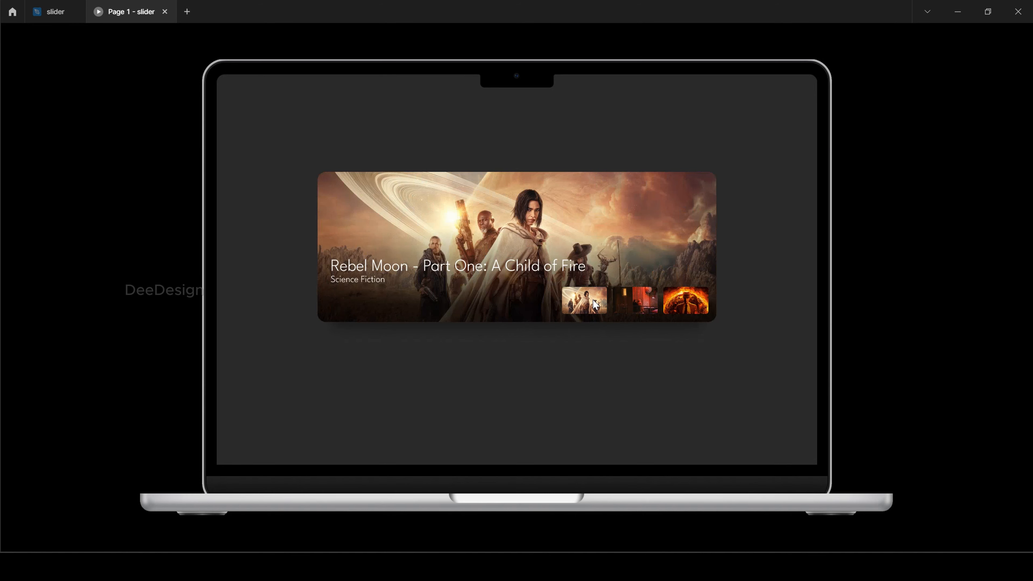
left_click(636, 296)
left_click(697, 298)
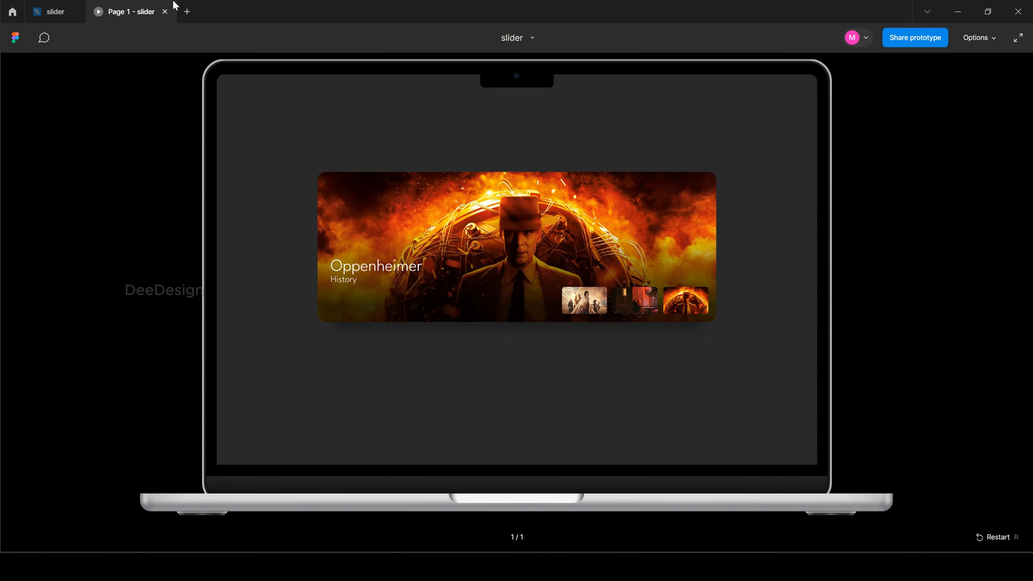
left_click(65, 10)
left_click(520, 110)
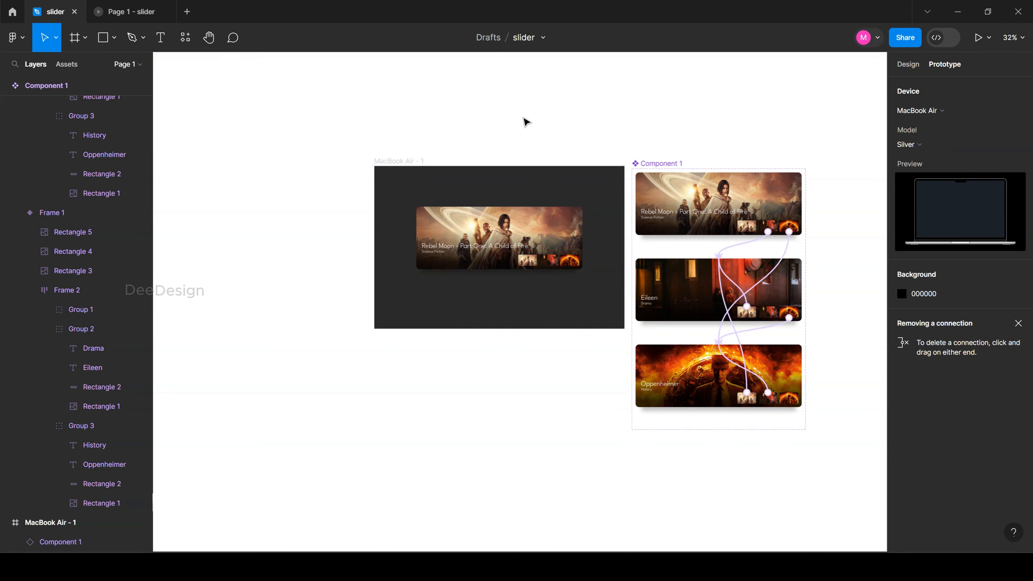
scroll(855, 222, "up", 5)
scroll(821, 252, "up", 5)
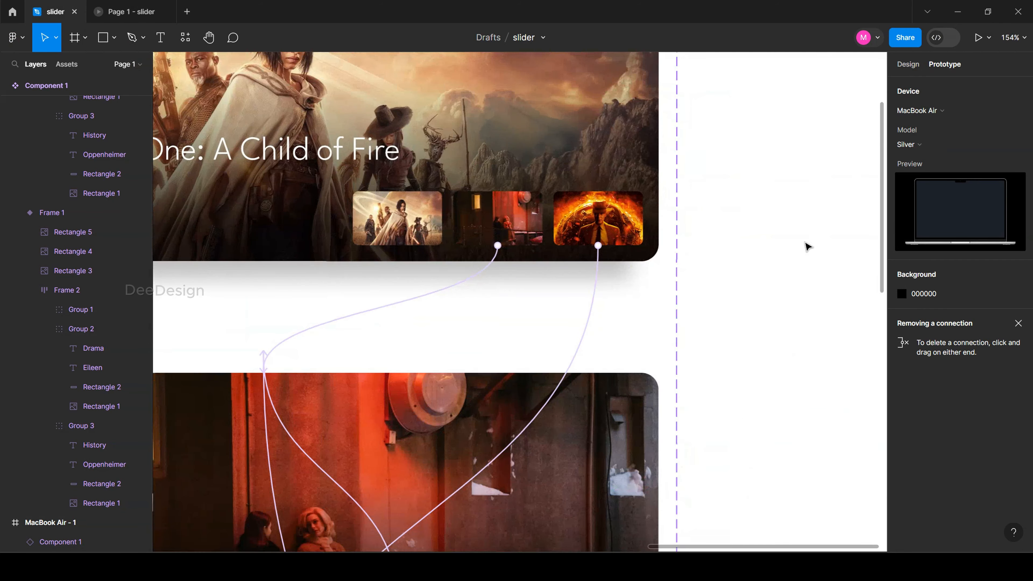
scroll(815, 230, "down", 5)
scroll(650, 194, "up", 3)
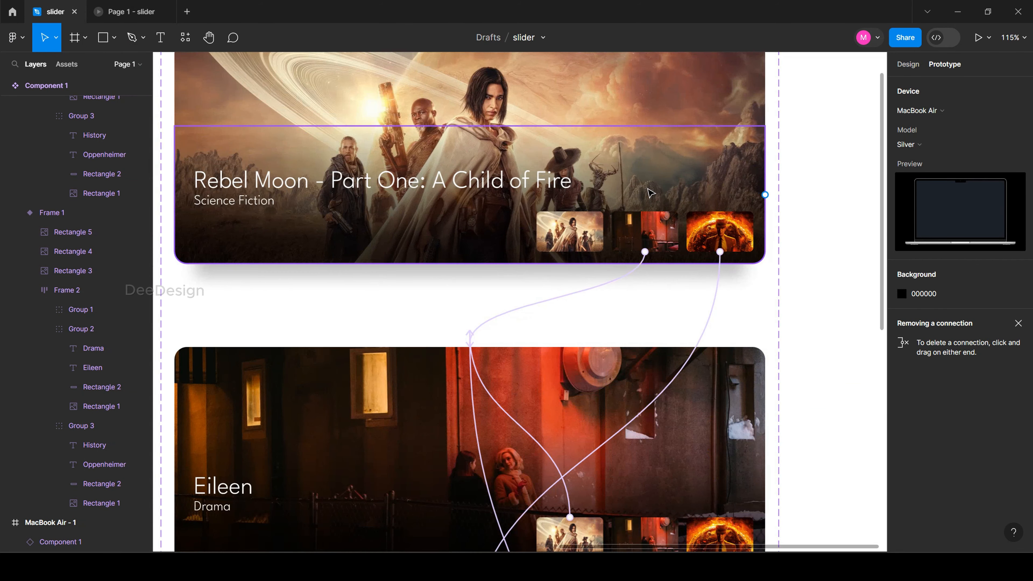
left_click(571, 234)
left_click(908, 65)
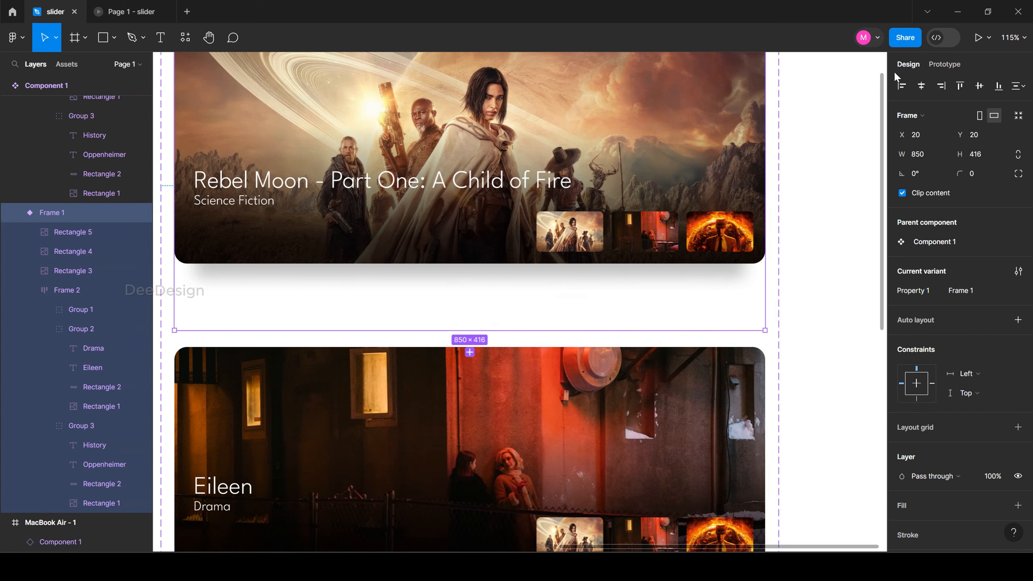
key("shift+Up")
key("ctrl+z")
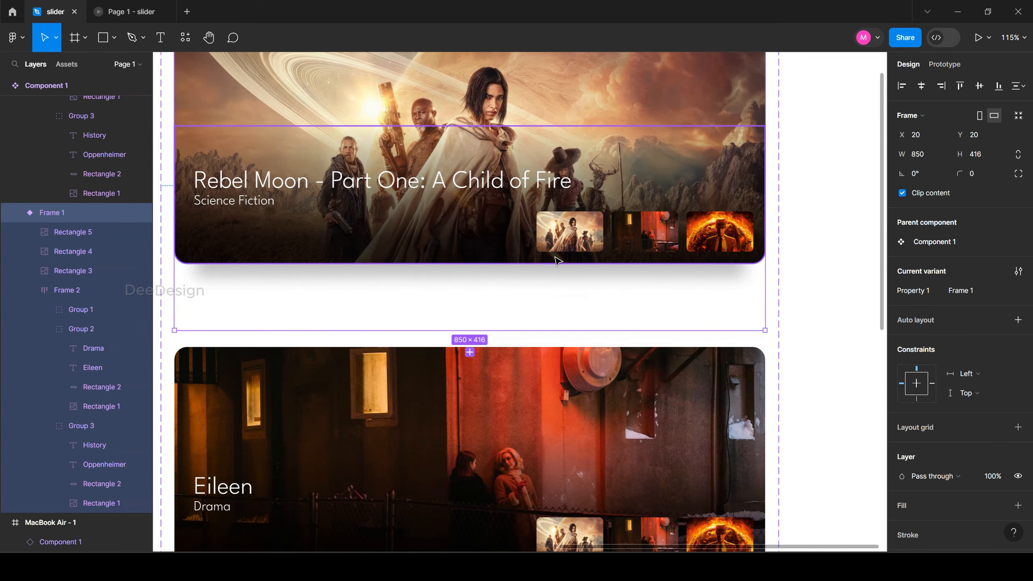
key("ctrl+z")
scroll(585, 249, "up", 6)
scroll(585, 249, "down", 5)
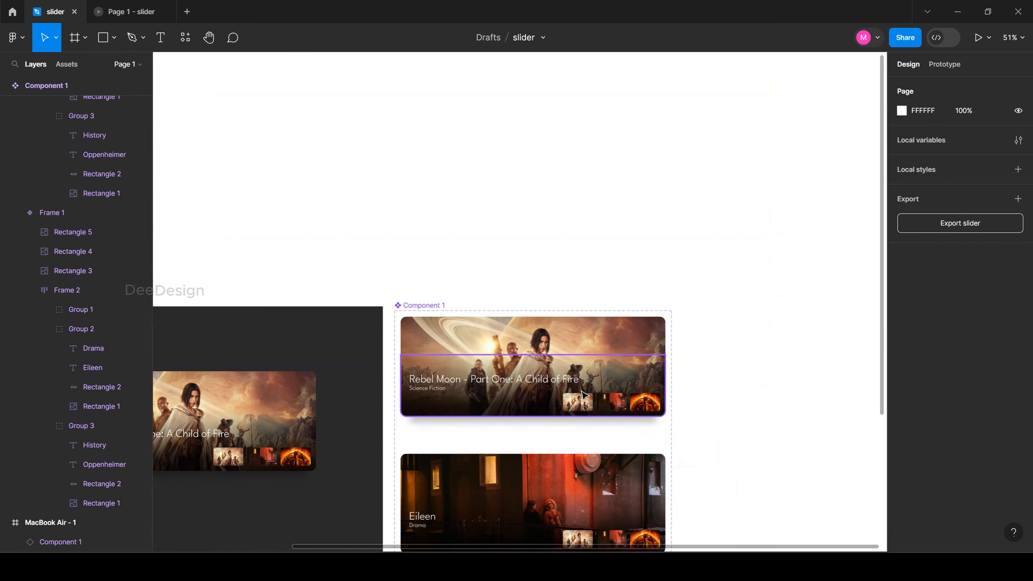
Step: Move the Rebel Moon thumbnail in the Rebel Moon variant up 10 px, to Y 235
scroll(589, 403, "up", 6)
left_click(566, 402)
left_click(566, 403)
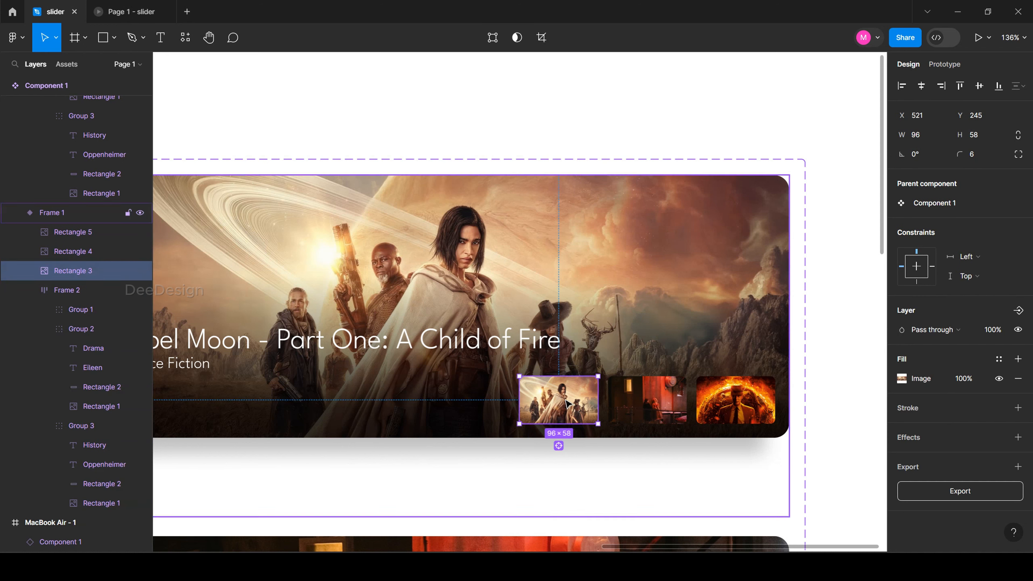
scroll(591, 356, "down", 7)
scroll(646, 162, "up", 2)
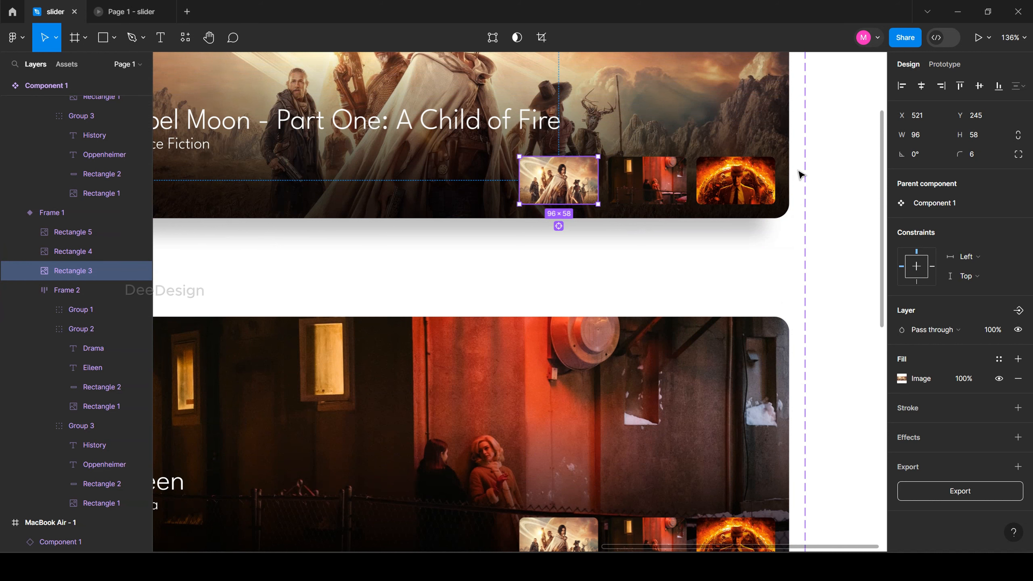
scroll(695, 212, "down", 5)
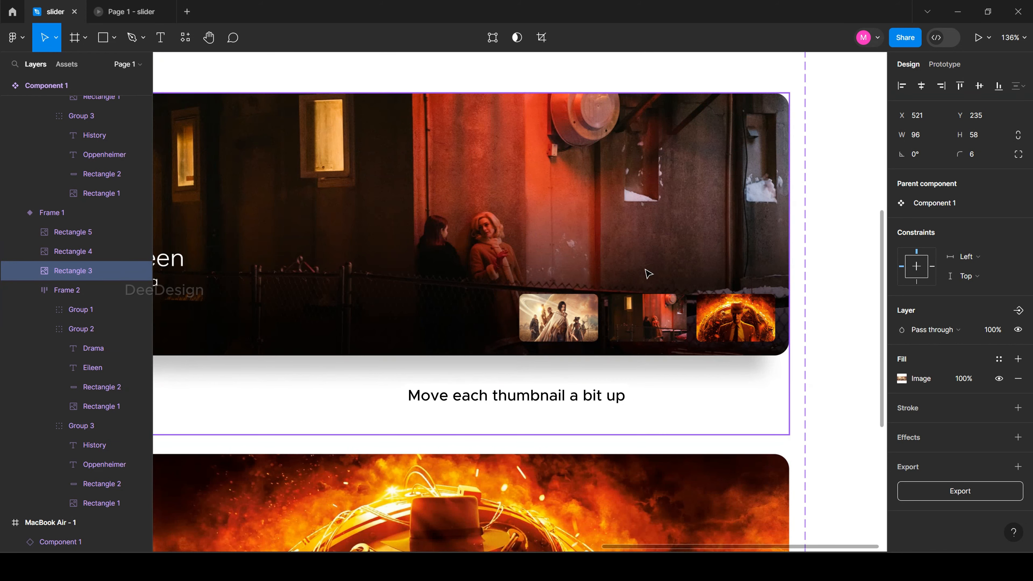
Step: Move the Eileen thumbnail in the Eileen variant and the Oppenheimer thumbnail in the Oppenheimer variant up about 10 px each
left_click(649, 336)
left_click(649, 337)
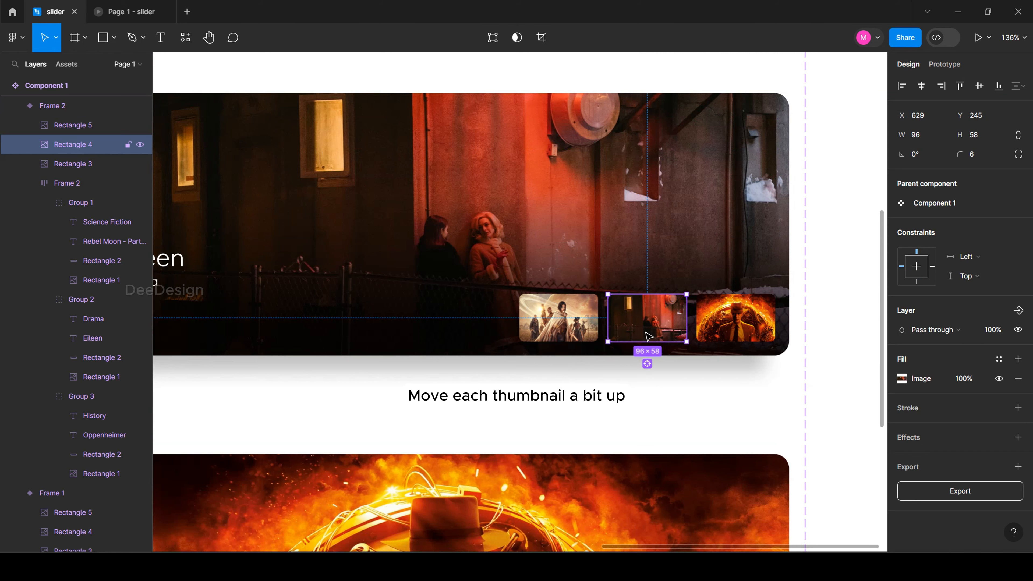
scroll(649, 336, "down", 5)
double_click(730, 328)
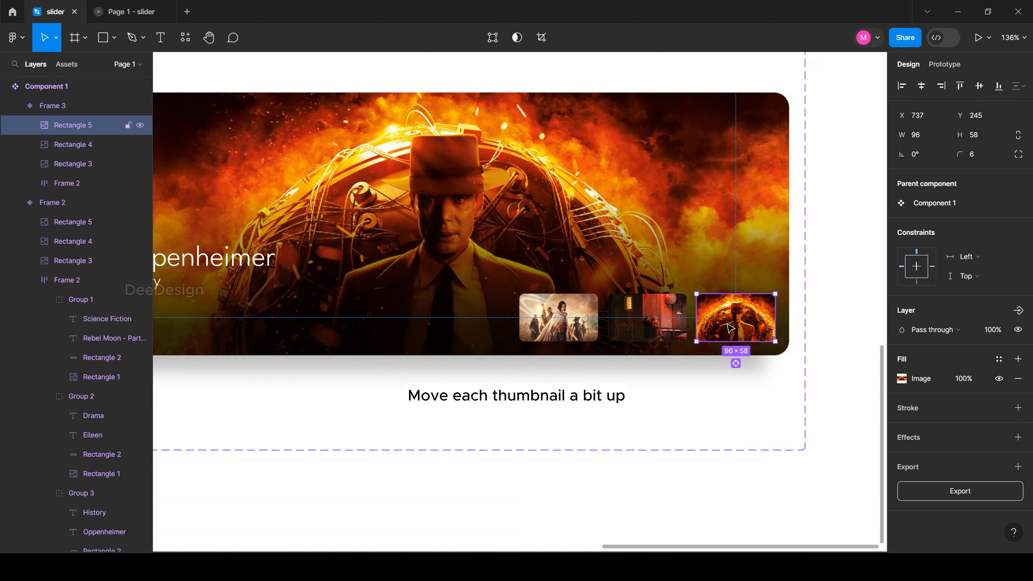
left_click(847, 262)
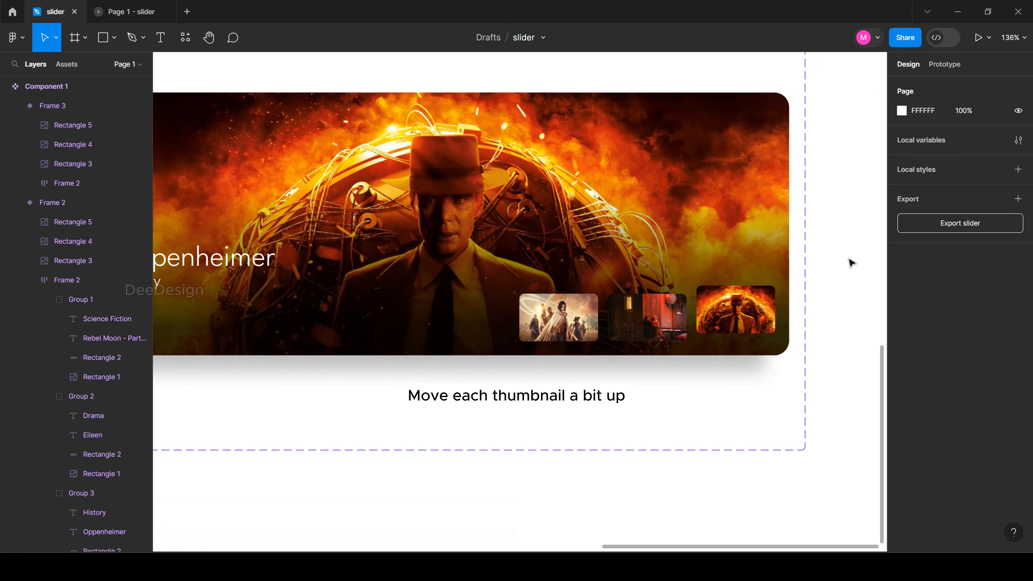
scroll(663, 221, "down", 5)
scroll(687, 162, "up", 4)
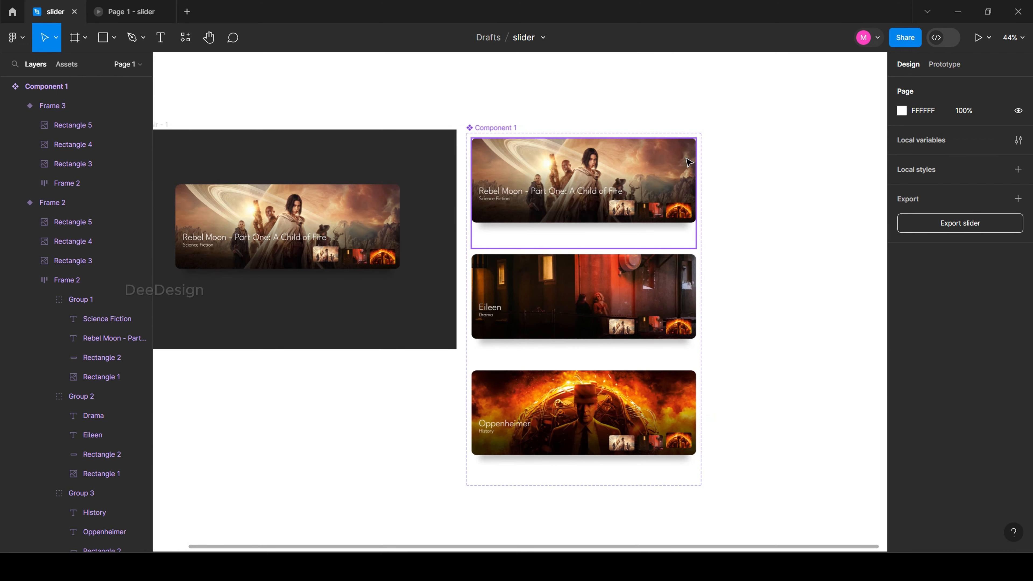
Step: Test the raised thumbnails in the prototype preview by switching through the Eileen, Rebel Moon and Oppenheimer slides
left_click(132, 12)
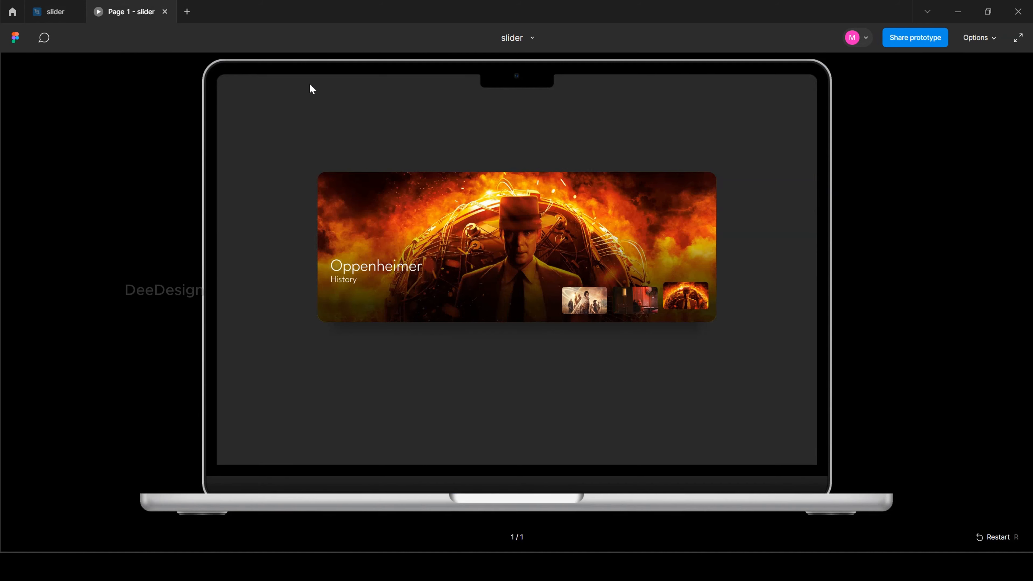
left_click(629, 307)
left_click(586, 300)
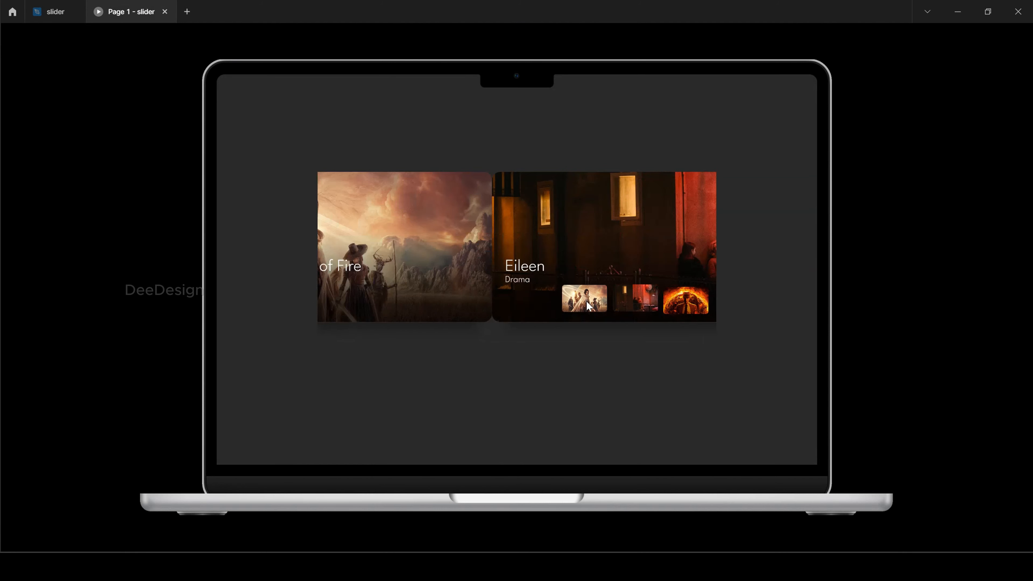
left_click(634, 309)
left_click(685, 303)
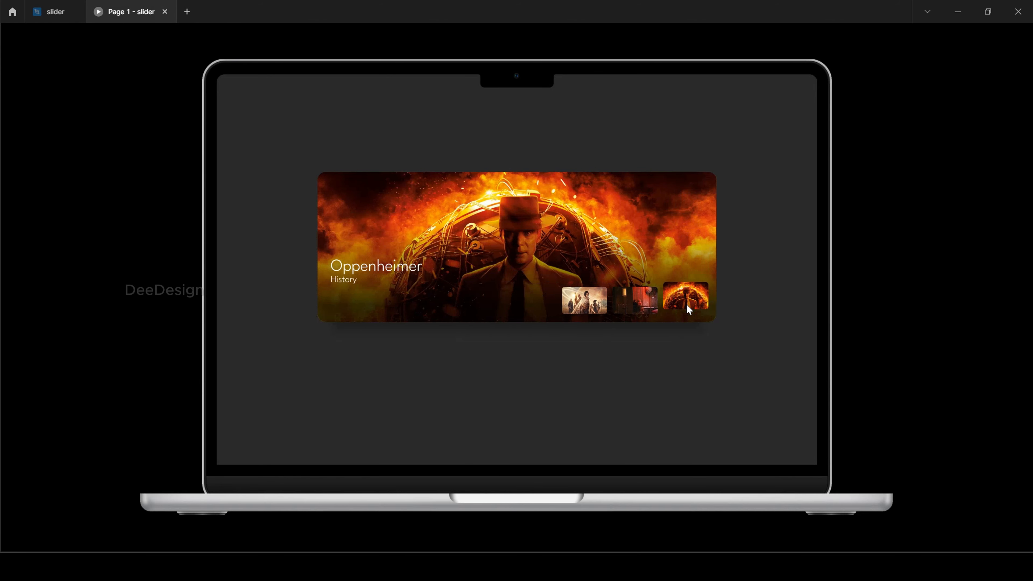
Step: In the slider design file, connect the whole Rebel Moon variant to Frame 2 with an After delay trigger of 800 ms
left_click(49, 12)
left_click(574, 156)
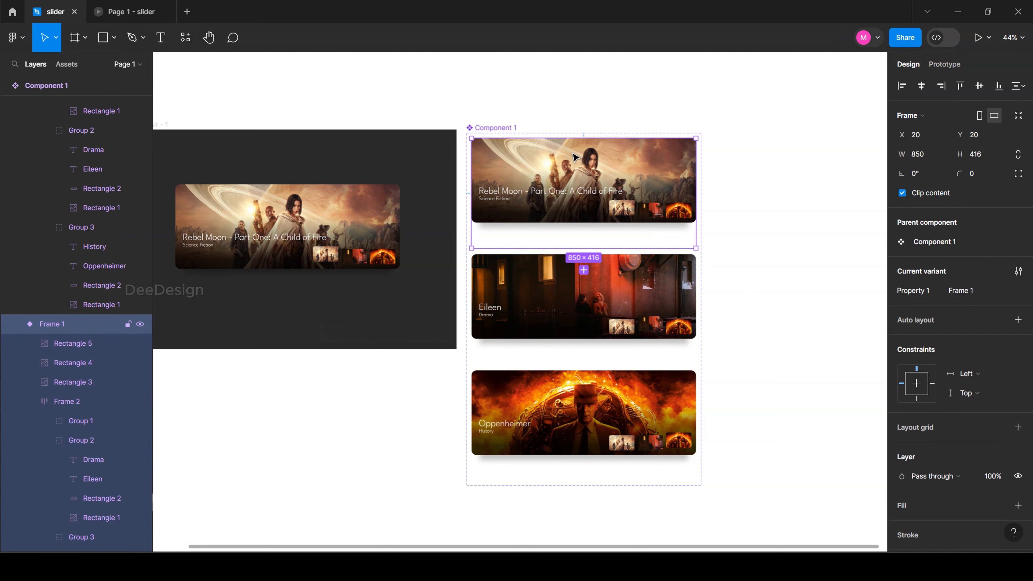
left_click(947, 65)
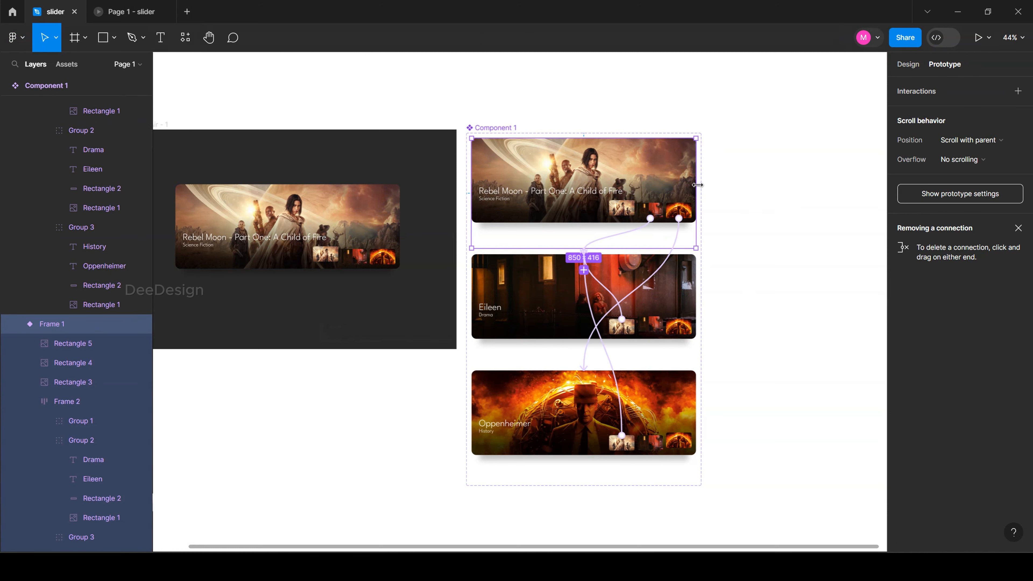
scroll(696, 185, "up", 5)
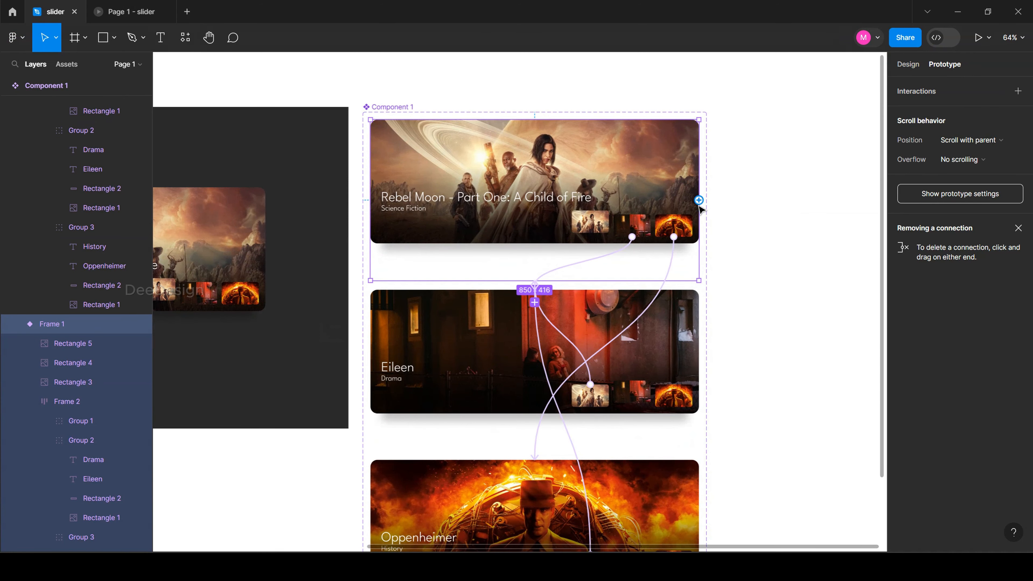
left_click_drag(699, 201, 686, 337)
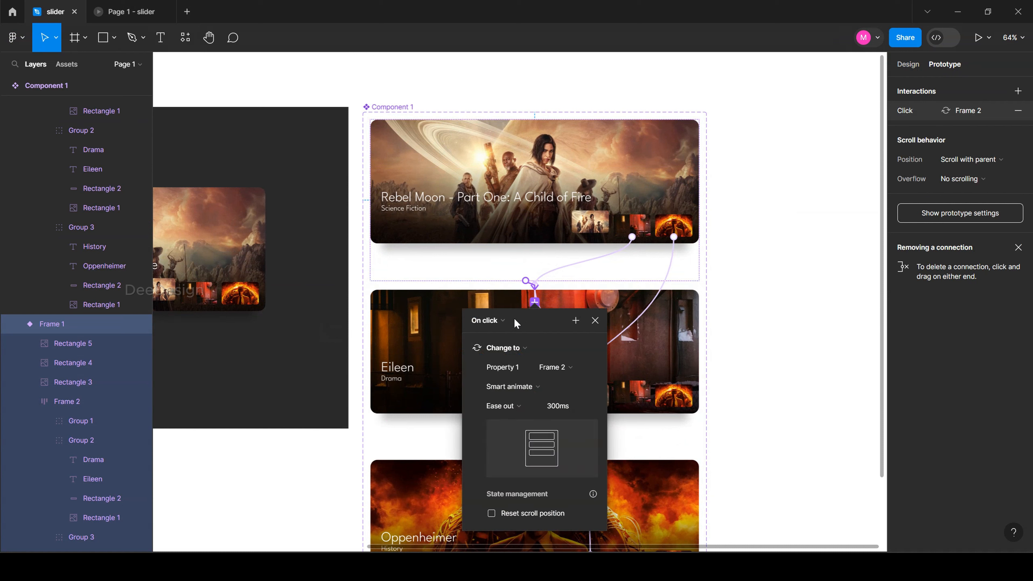
left_click(492, 320)
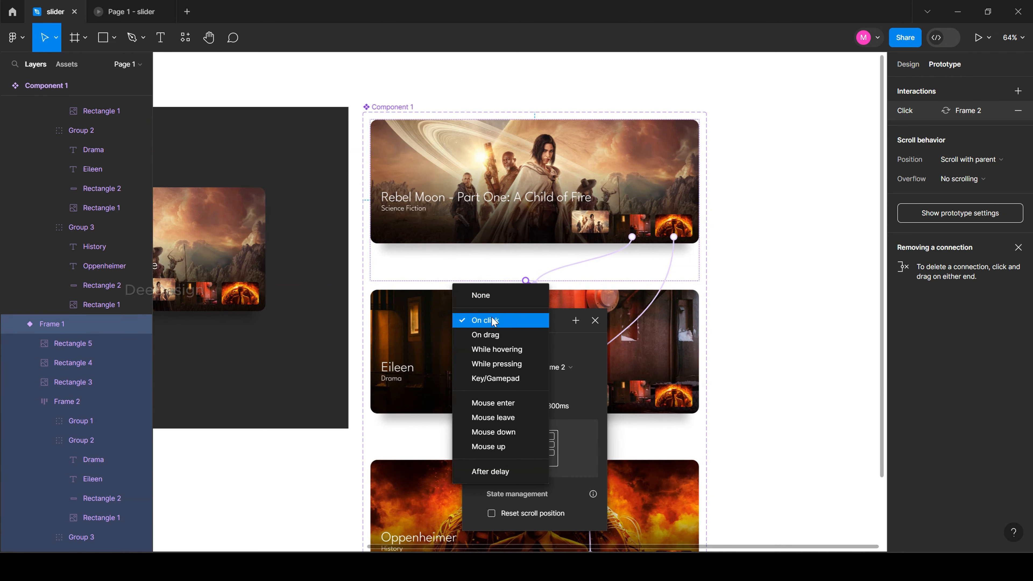
left_click(500, 472)
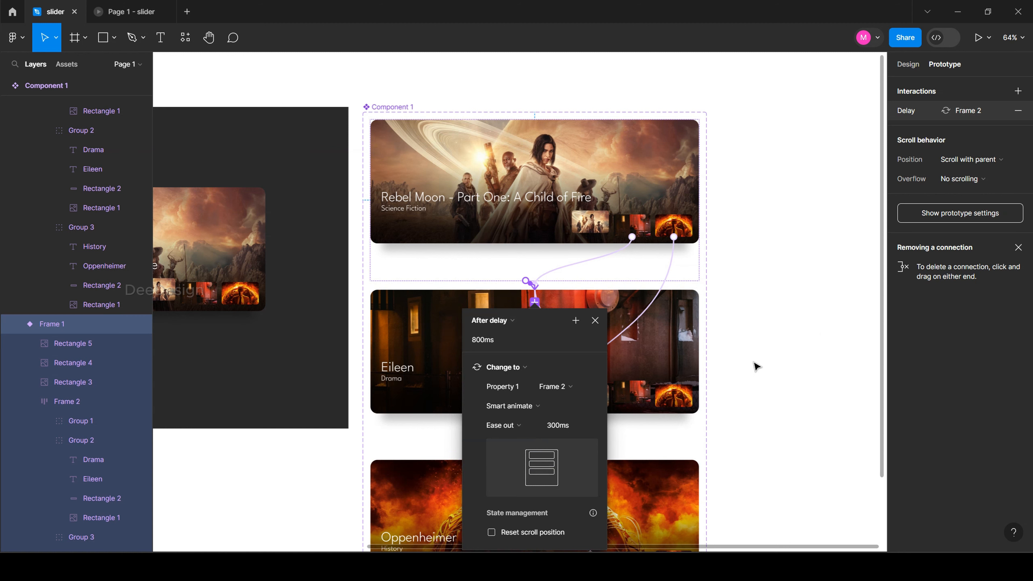
left_click(755, 366)
Step: Connect the whole Eileen variant to the Oppenheimer variant, Frame 3
left_click(697, 368)
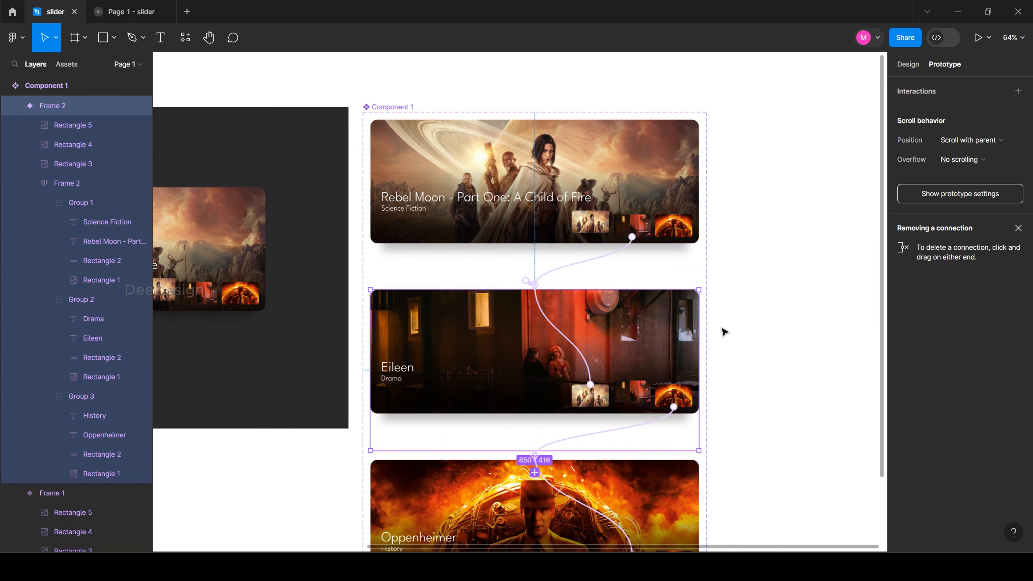
scroll(704, 249, "down", 3)
left_click_drag(699, 227, 537, 337)
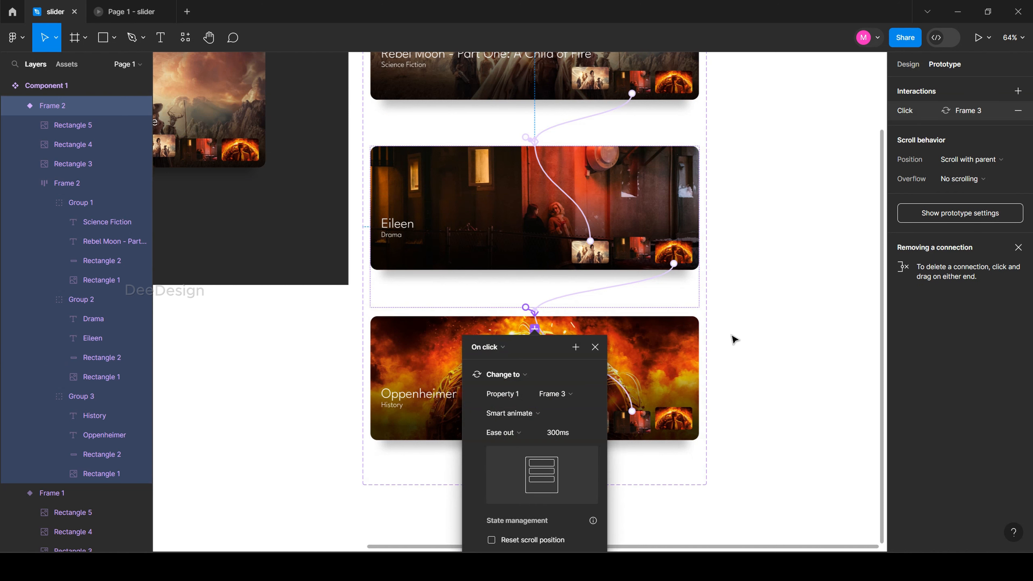
left_click(745, 332)
Step: Connect the whole Oppenheimer variant back to the Rebel Moon variant, Frame 1, with an After delay trigger
left_click(696, 397)
left_click_drag(699, 396, 646, 85)
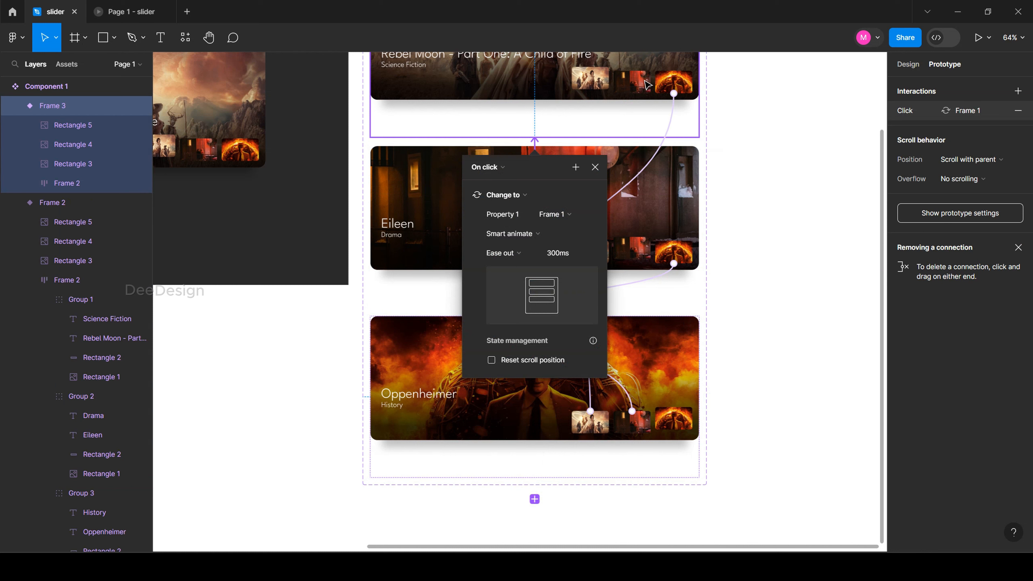
left_click(501, 167)
left_click(496, 318)
Step: Change the trigger of the Eileen variant's connection to Frame 3 to After delay, 800 ms
left_click(682, 218)
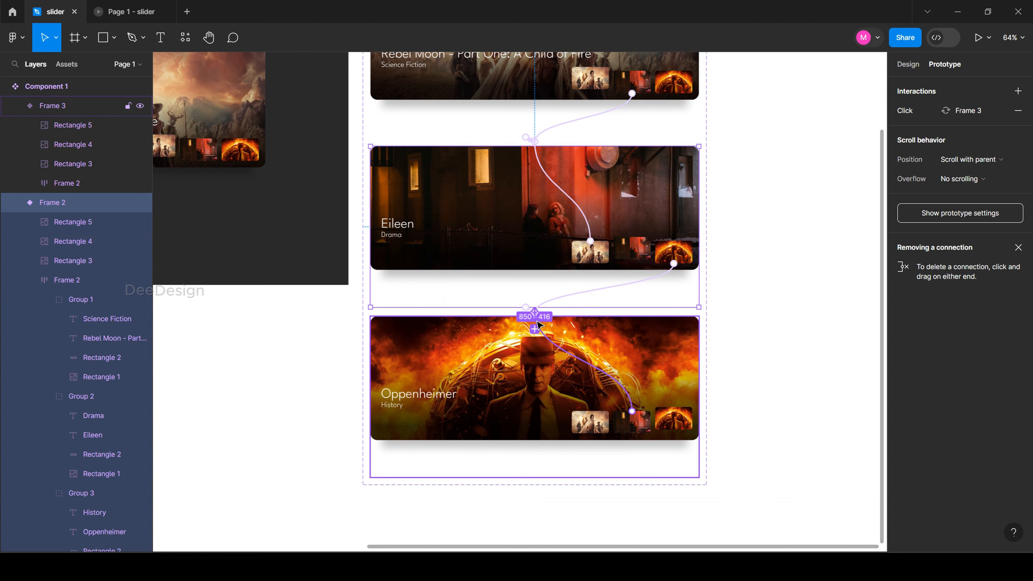
scroll(540, 323, "up", 5)
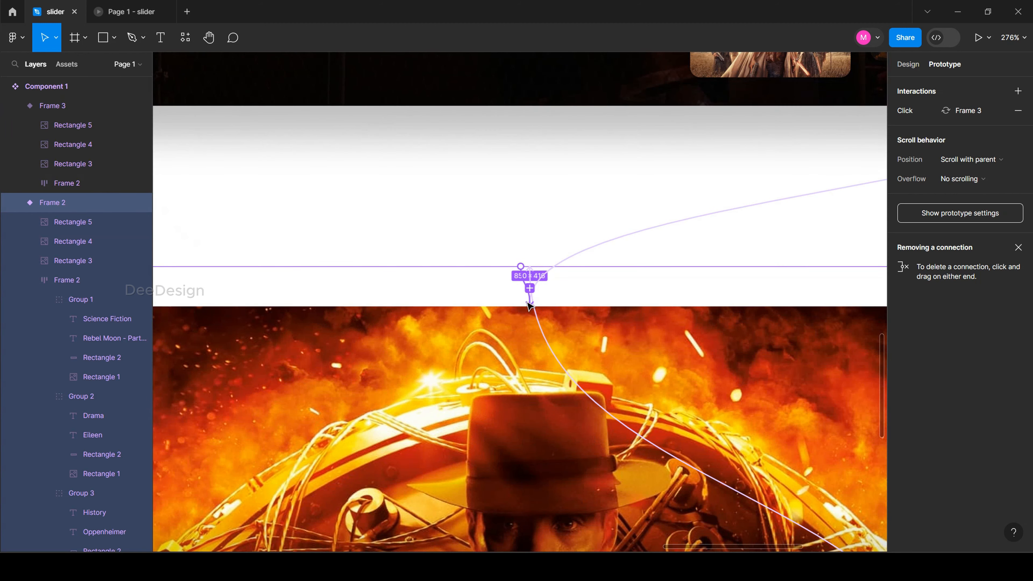
scroll(529, 303, "up", 5)
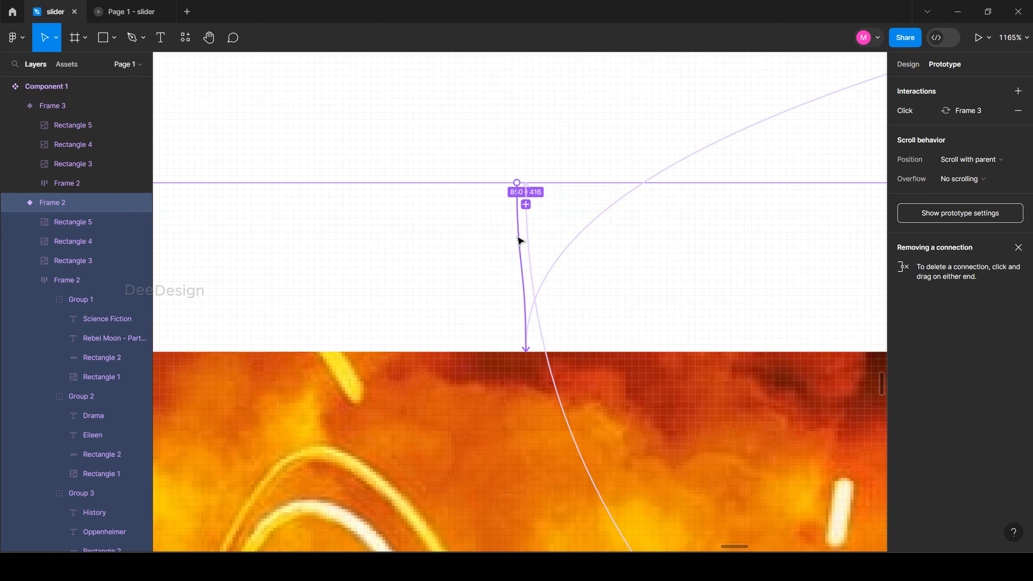
left_click(520, 240)
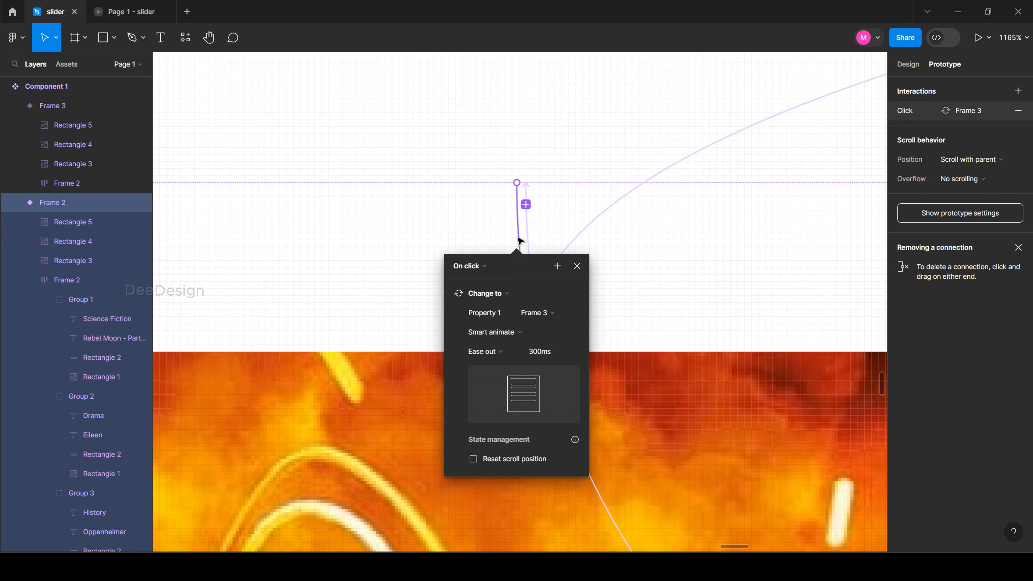
left_click(484, 266)
left_click(478, 416)
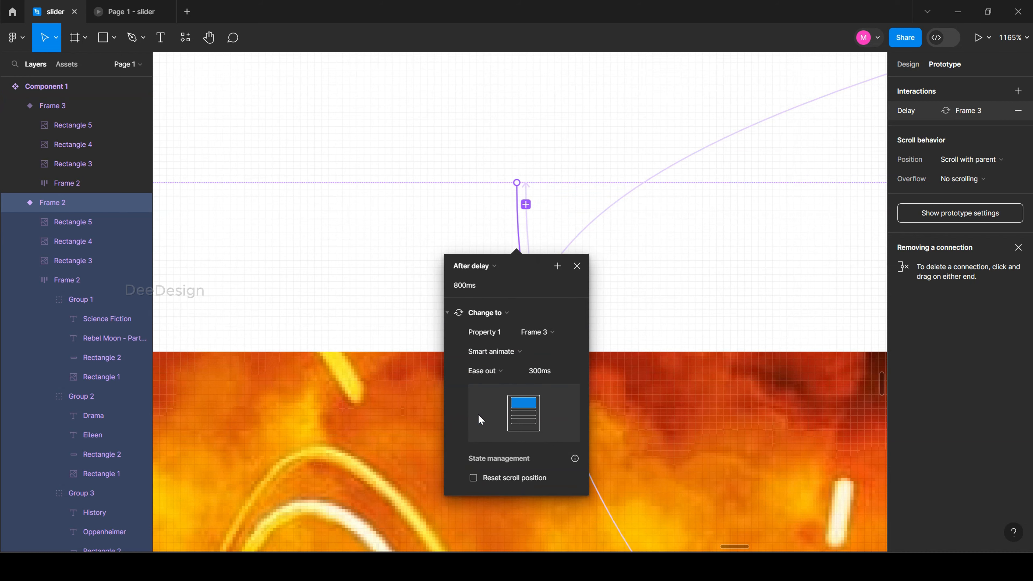
Step: Close the Eileen variant's interaction settings and examine the After delay connections of the Rebel Moon and Oppenheimer variants
left_click(657, 285)
scroll(517, 291, "down", 10)
scroll(527, 253, "up", 5)
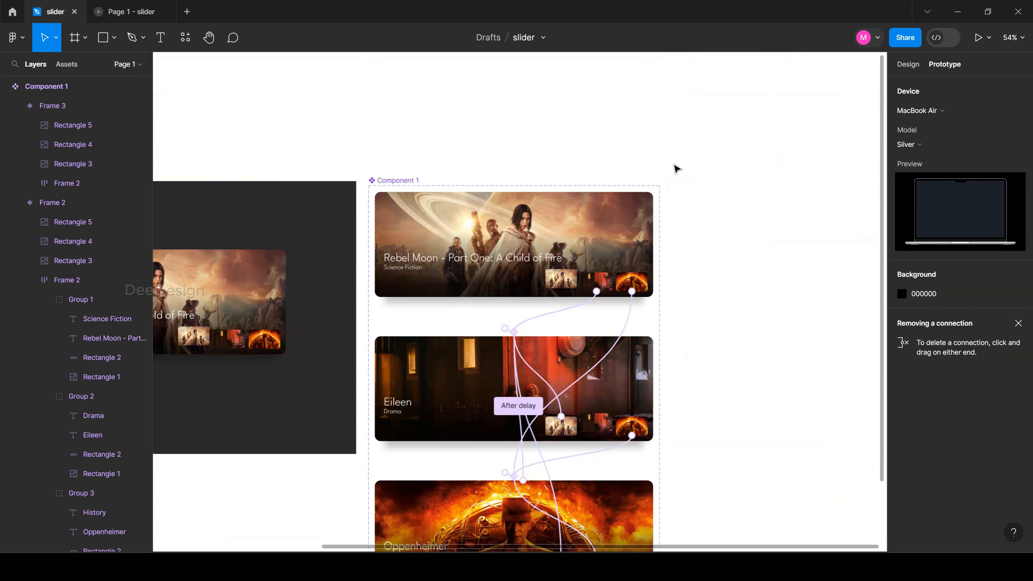
left_click(646, 241)
scroll(548, 339, "up", 10)
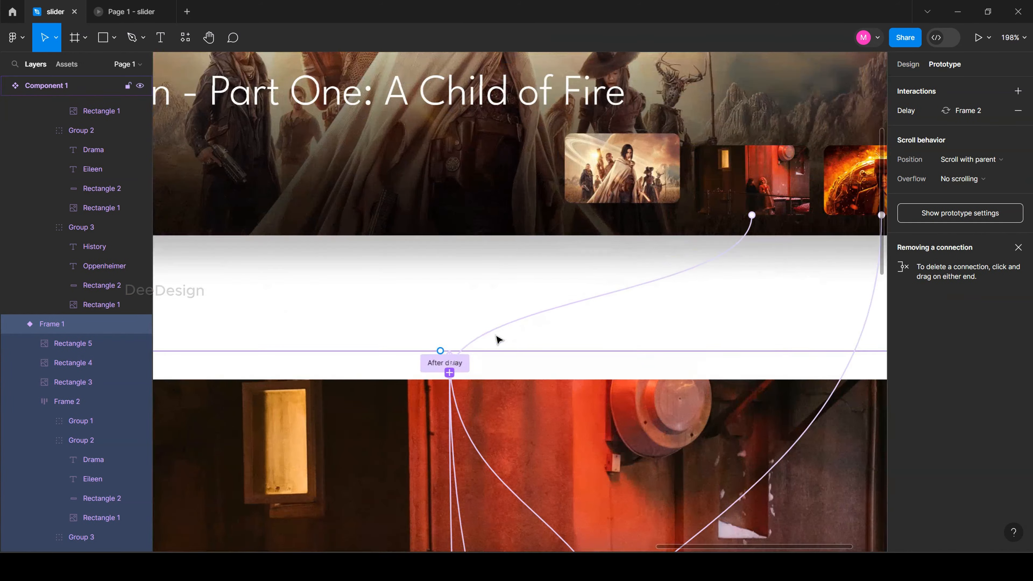
scroll(556, 225, "down", 10)
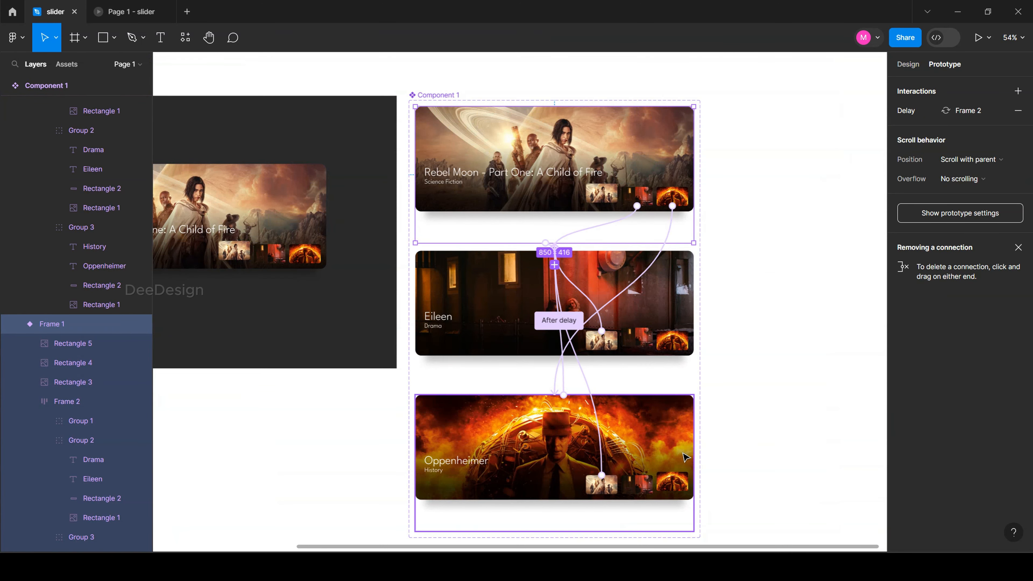
left_click(730, 423)
left_click(672, 437)
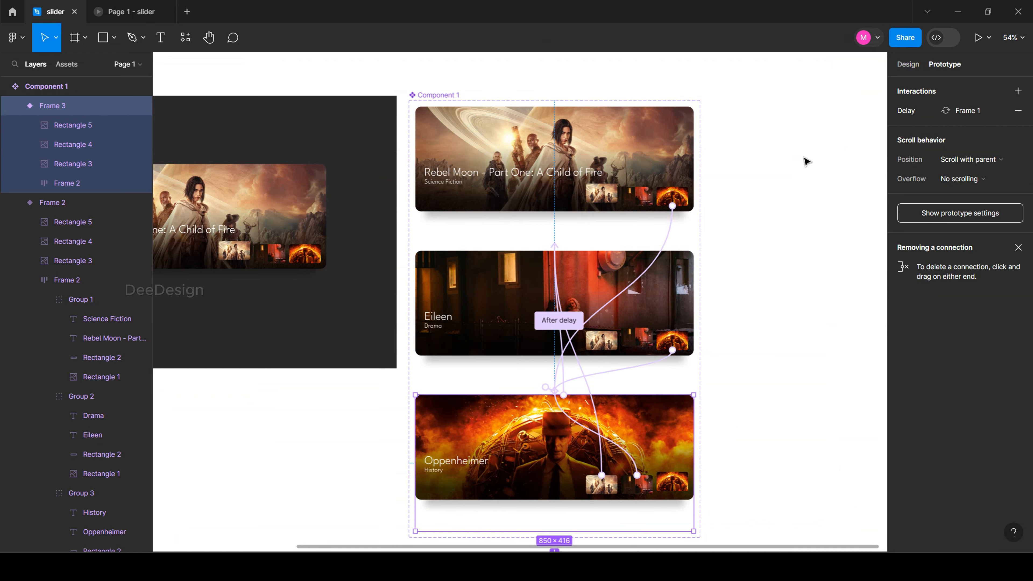
Step: Switch to the running slider prototype and test the automatic advance and the Eileen thumbnail
left_click(149, 9)
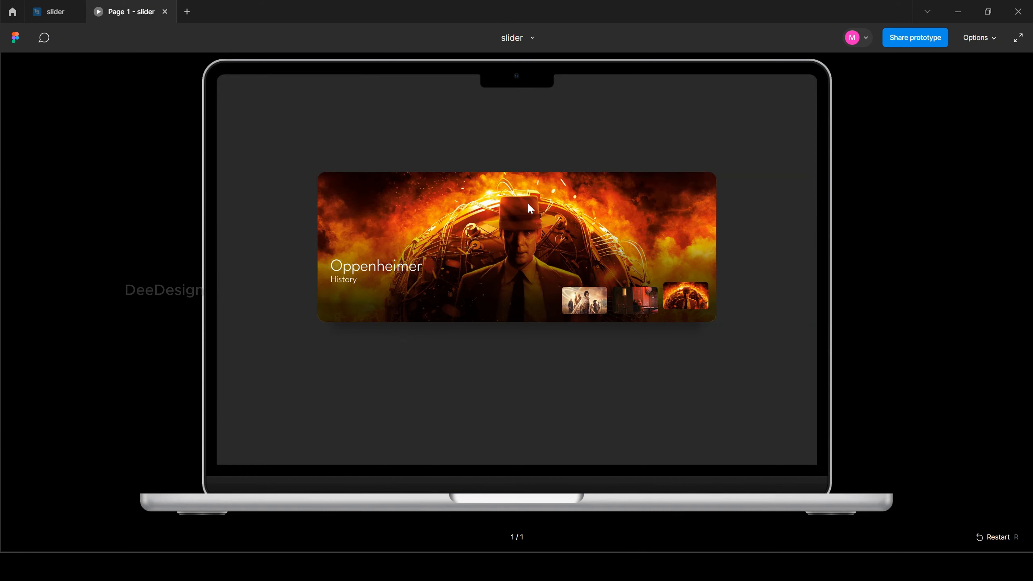
left_click(585, 256)
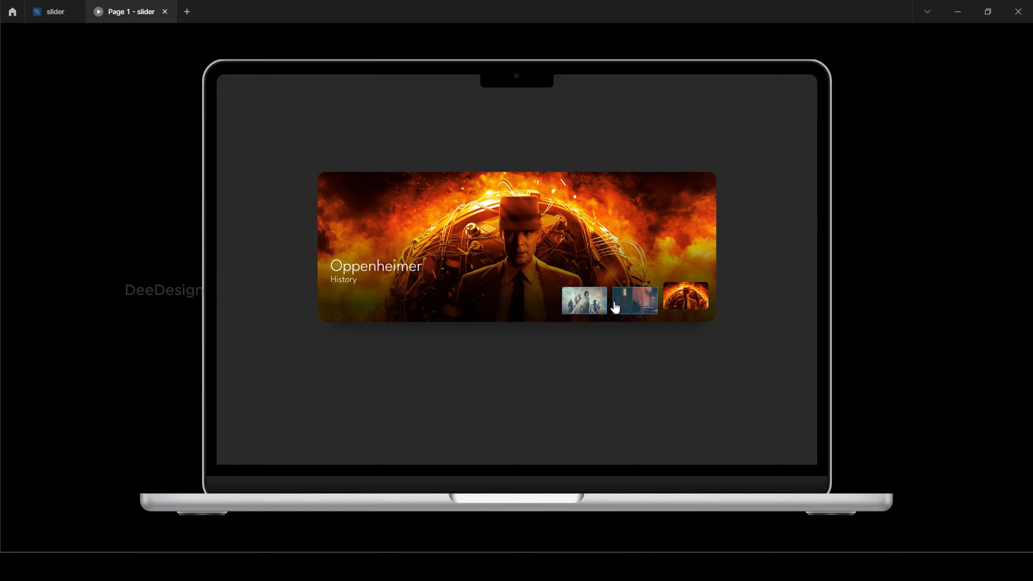
left_click(616, 305)
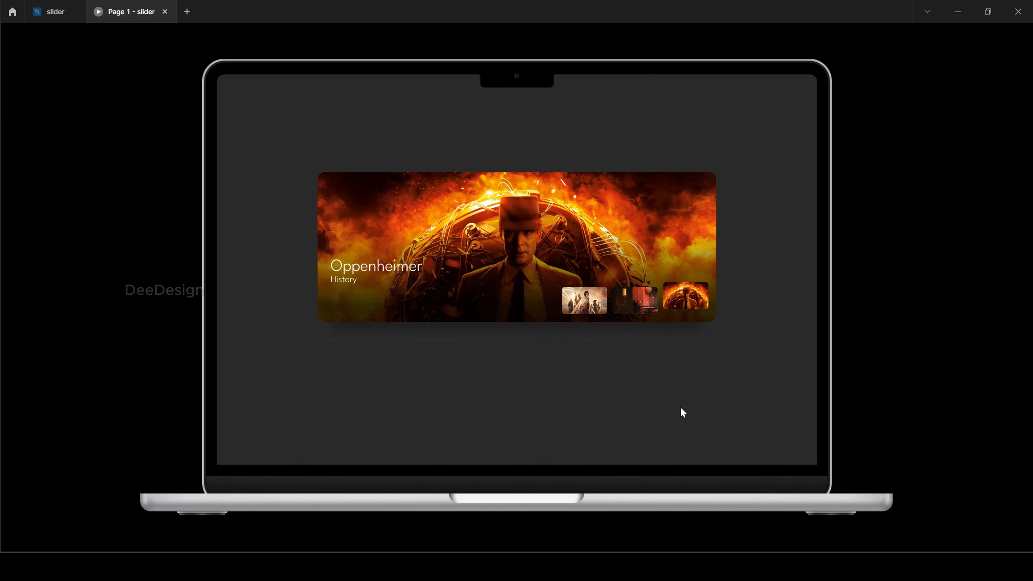